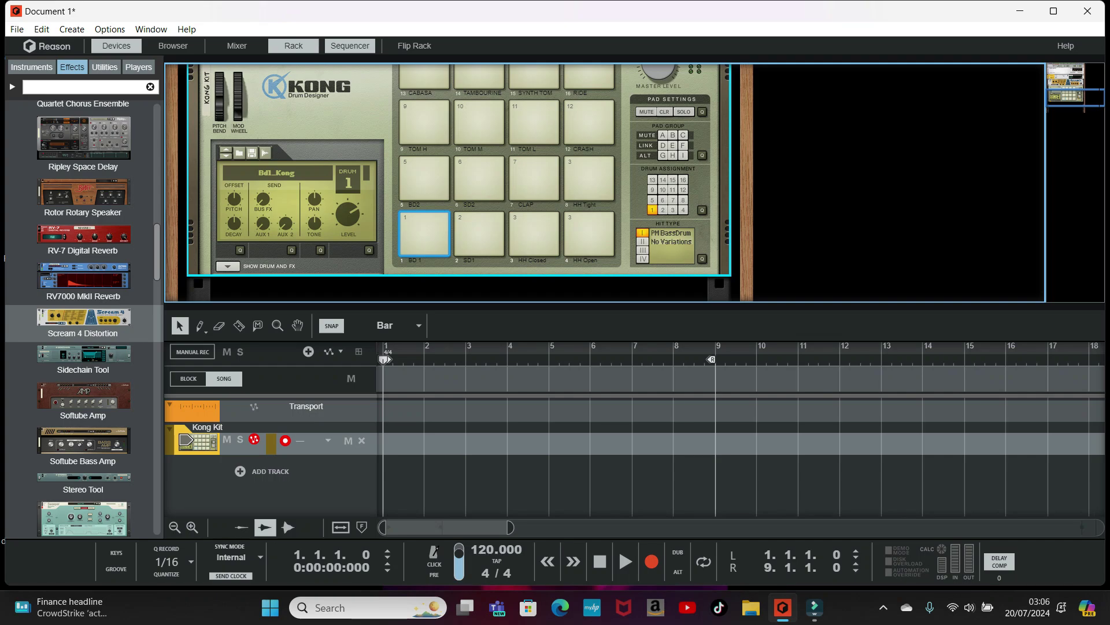
Step: Show the instrument devices and look through the list of available instruments, including the third-party VST plugins
scroll(460, 183, up, 6)
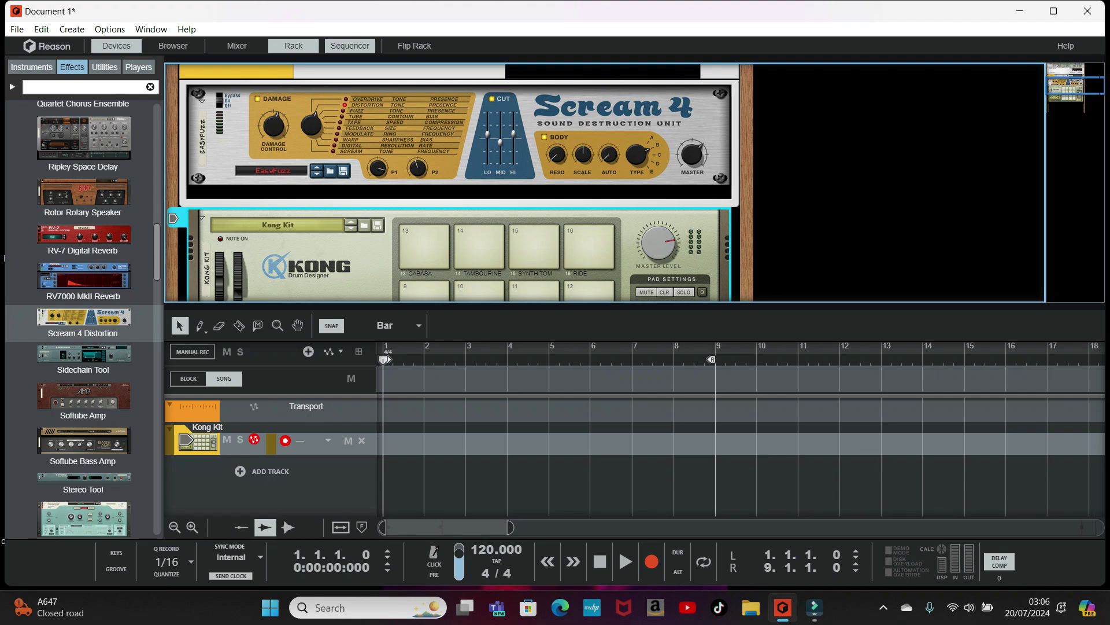
scroll(83, 312, up, 10)
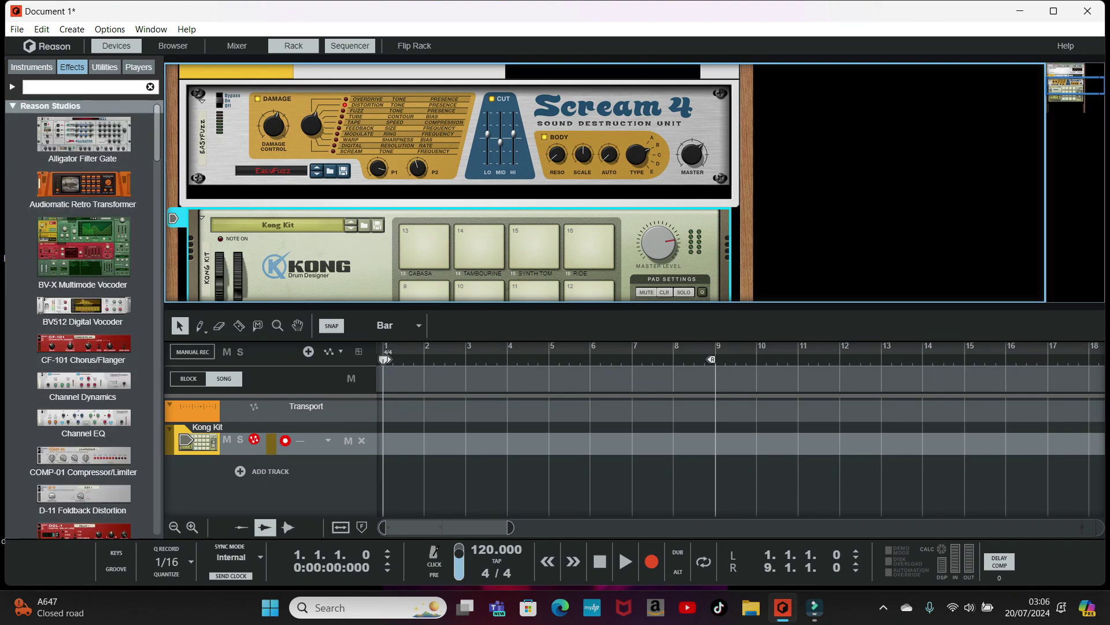
click(34, 68)
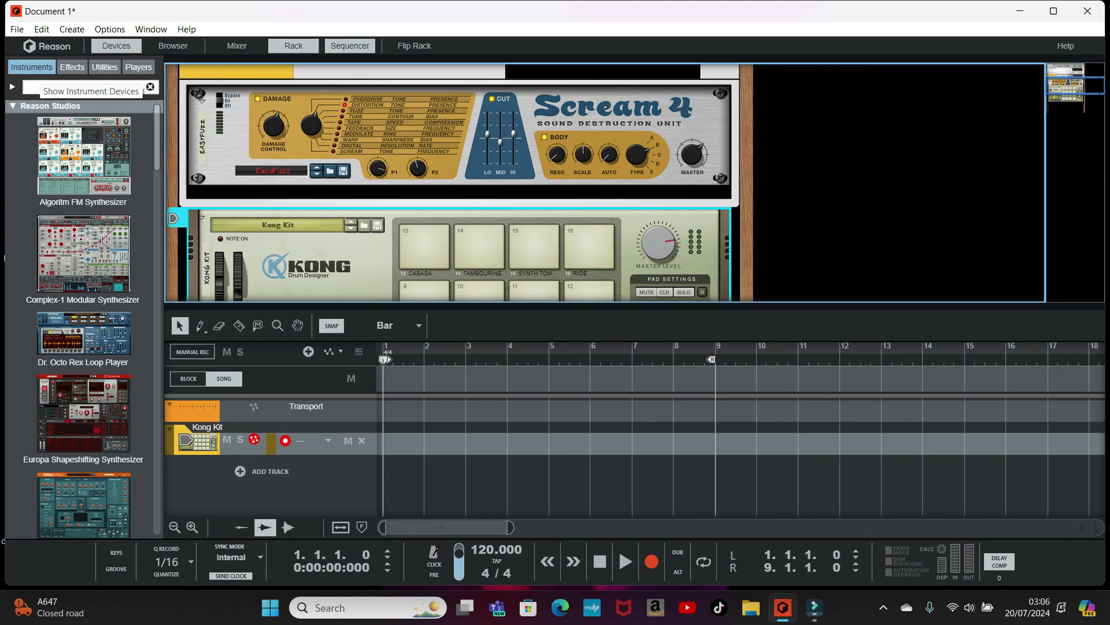
scroll(84, 266, down, 3)
scroll(84, 318, down, 10)
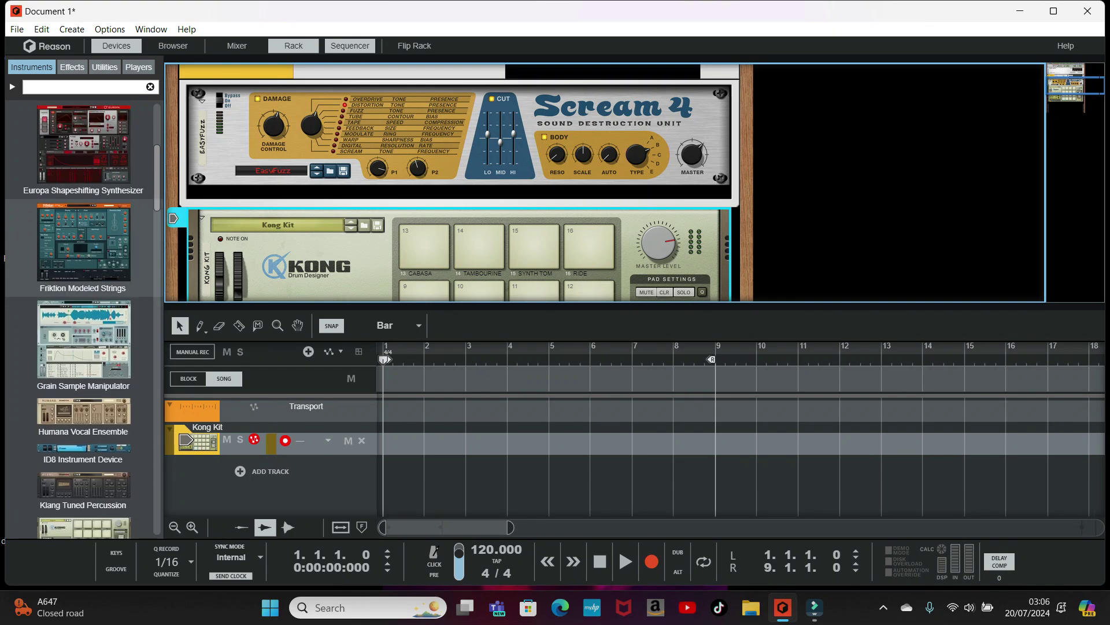
scroll(84, 318, down, 10)
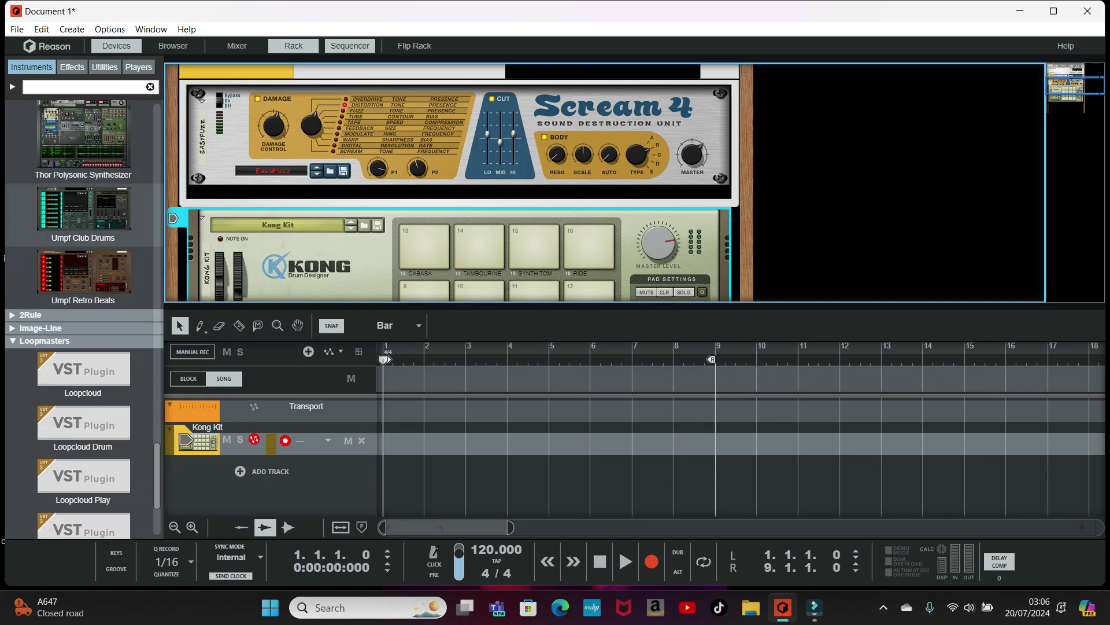
scroll(84, 319, up, 5)
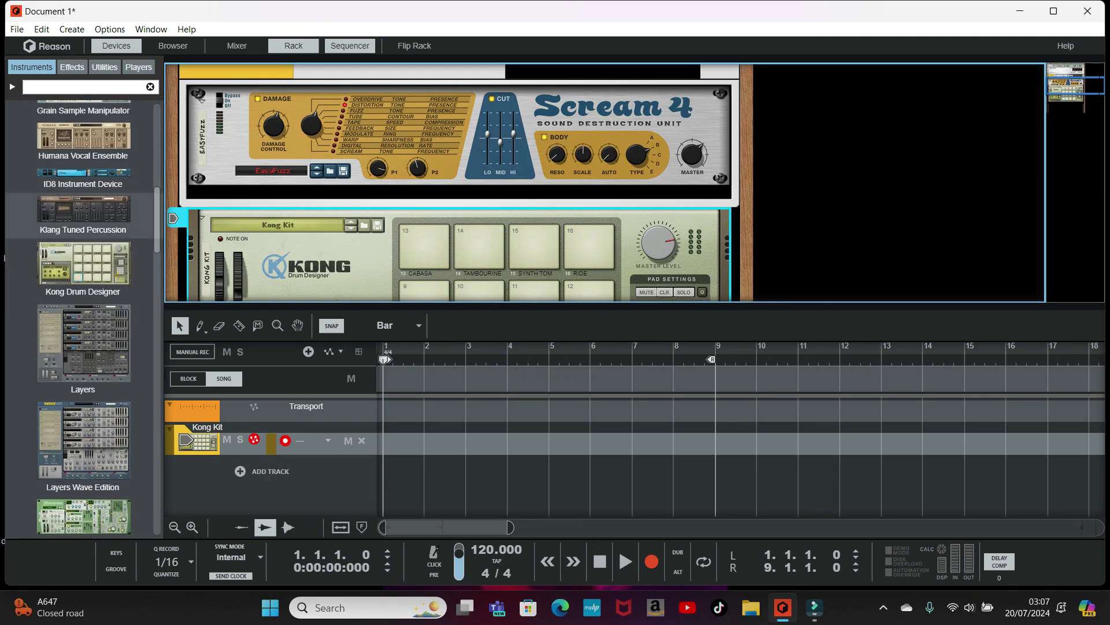
scroll(84, 318, down, 5)
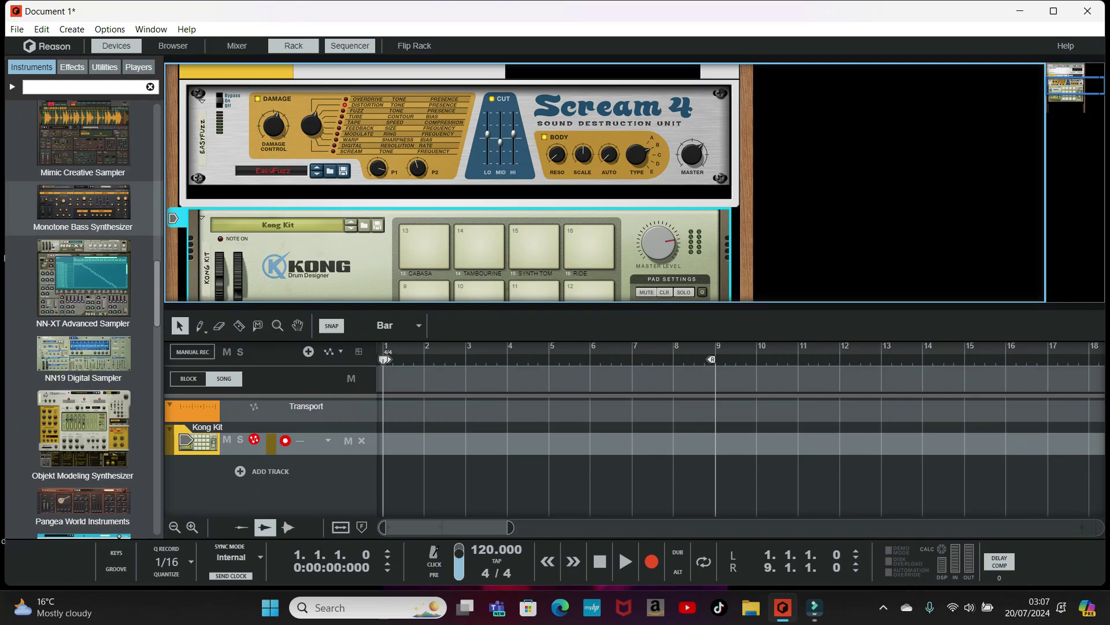
scroll(83, 318, down, 6)
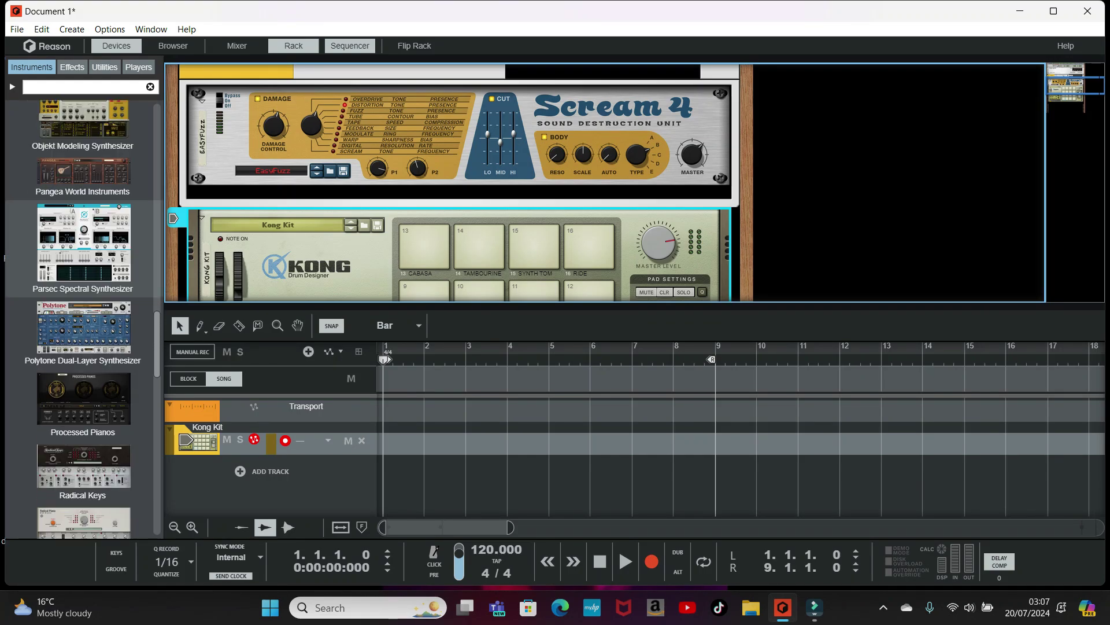
scroll(84, 318, down, 8)
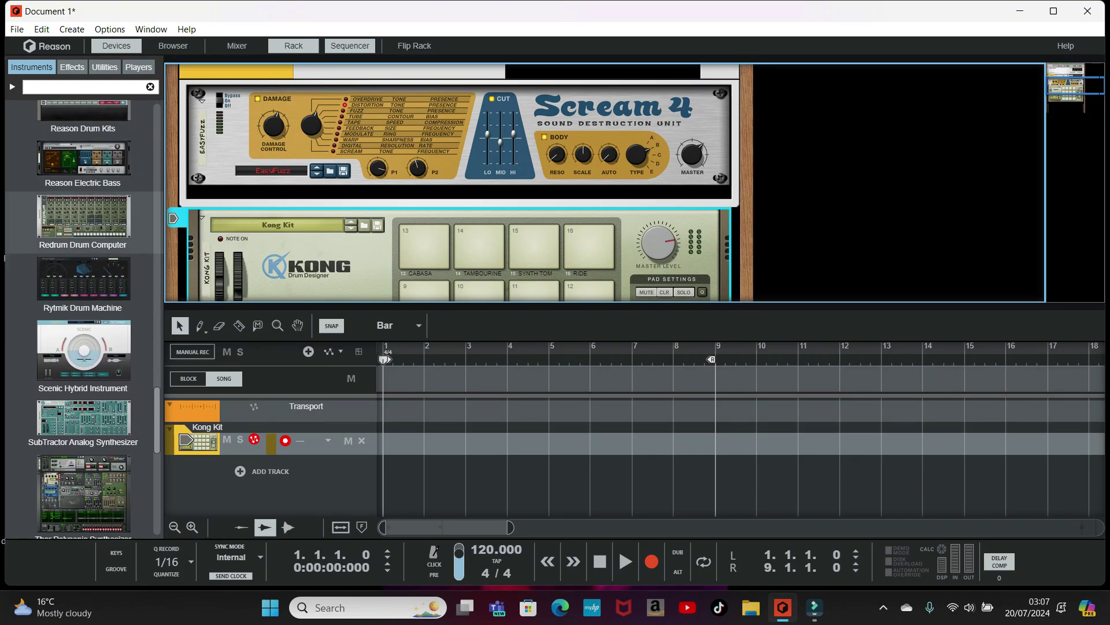
scroll(84, 318, up, 12)
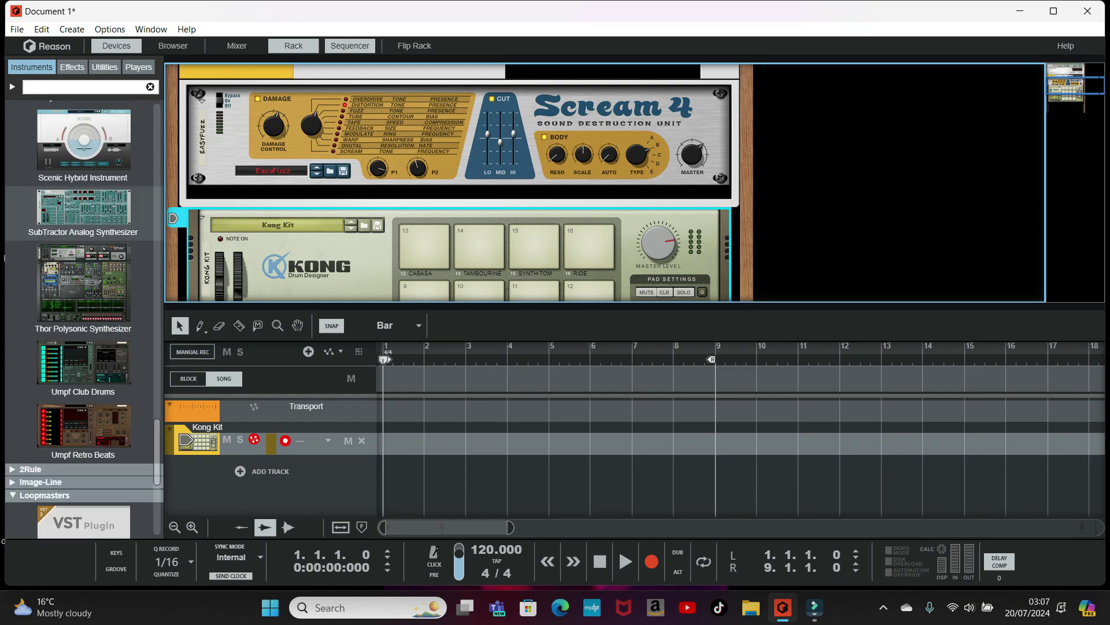
scroll(84, 318, up, 6)
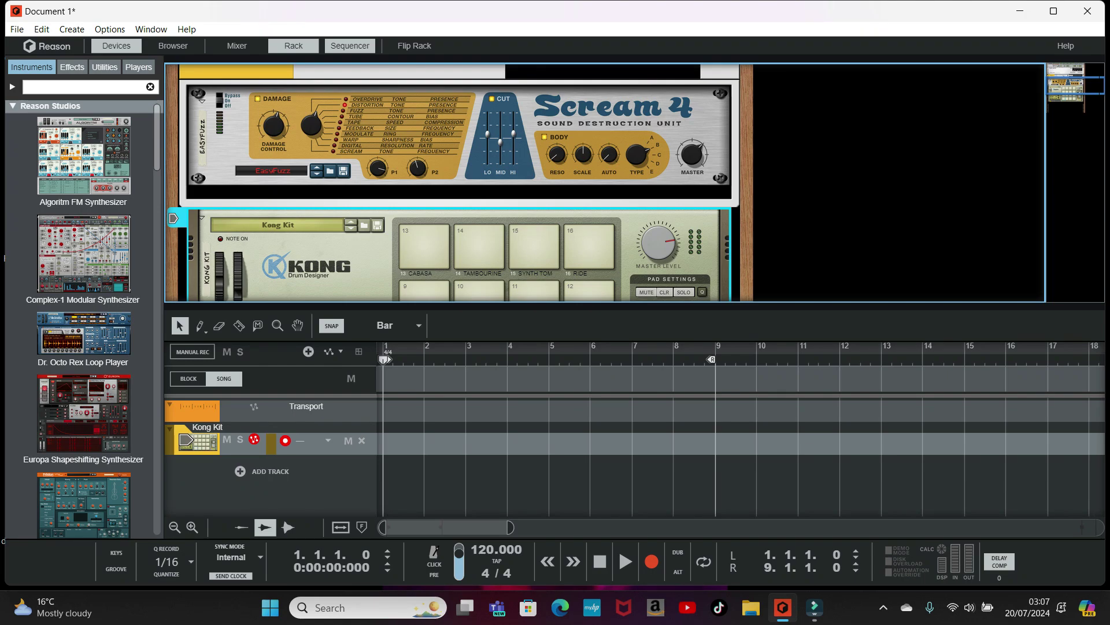
Step: Flip the rack to inspect the cabling of the mix channel and Scream 4, and return to the front of Kong
key(Tab)
scroll(605, 183, up, 4)
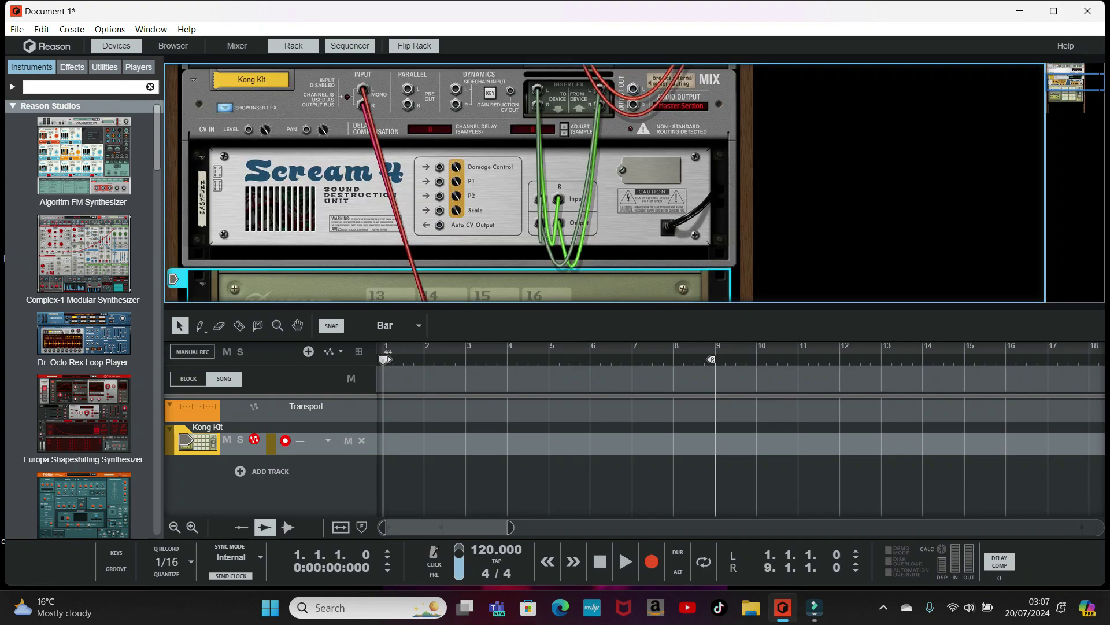
scroll(457, 182, down, 2)
key(Tab)
scroll(457, 182, down, 3)
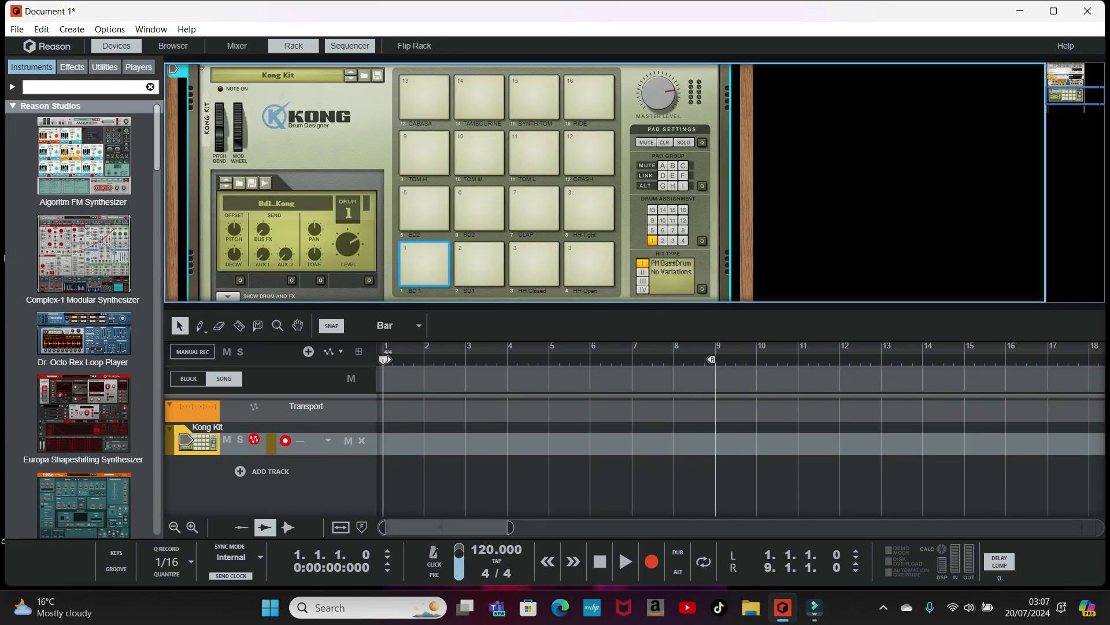
Step: Raise the system volume so that the Kong drum pads can be heard
key(XF86AudioLowerVolume)
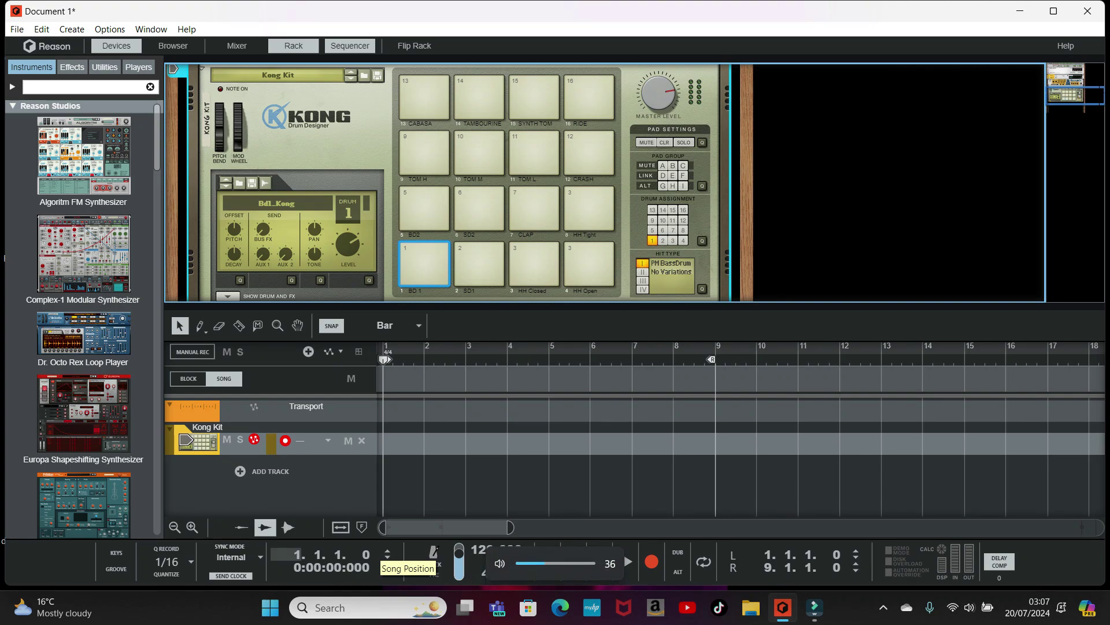
key(XF86AudioRaiseVolume)
key(XF86AudioRaiseVolume)
key(XF86AudioRaiseVolume)
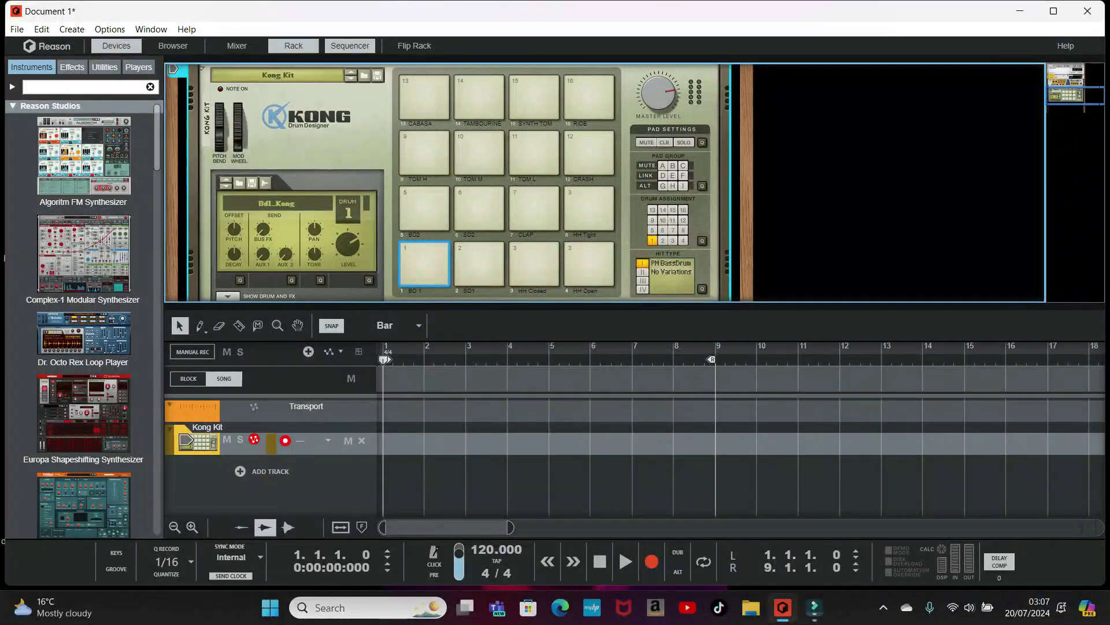
drag(312, 150, 373, 133)
key(XF86AudioLowerVolume)
key(XF86AudioRaiseVolume)
key(XF86AudioRaiseVolume)
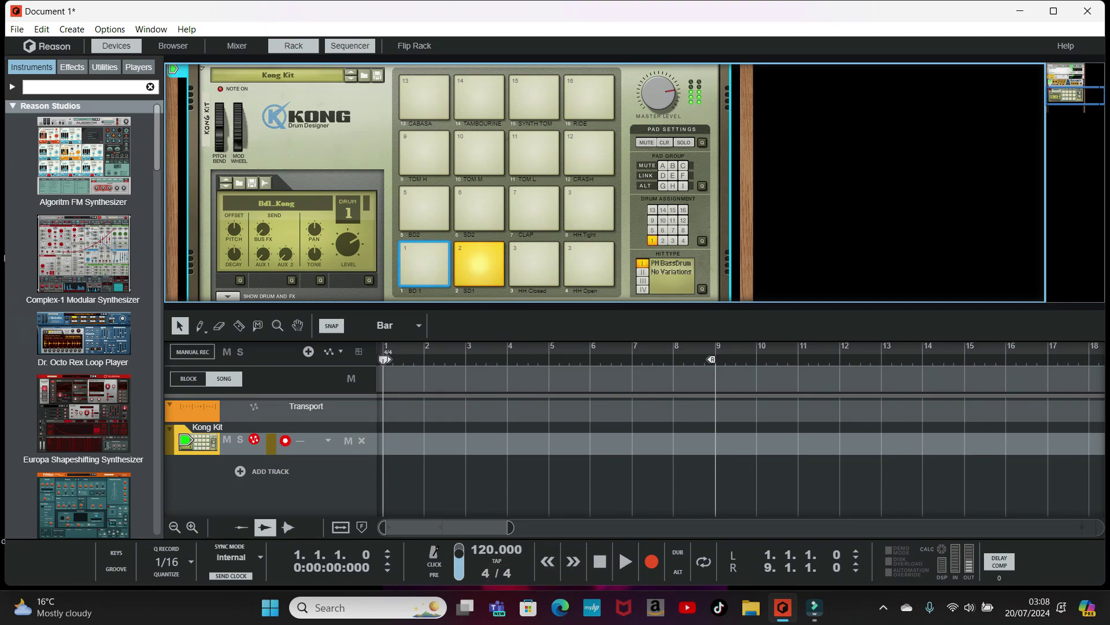
Step: Toggle the Scream 4 bypass to compare the Kong kit's clean and distorted sound
scroll(578, 182, up, 5)
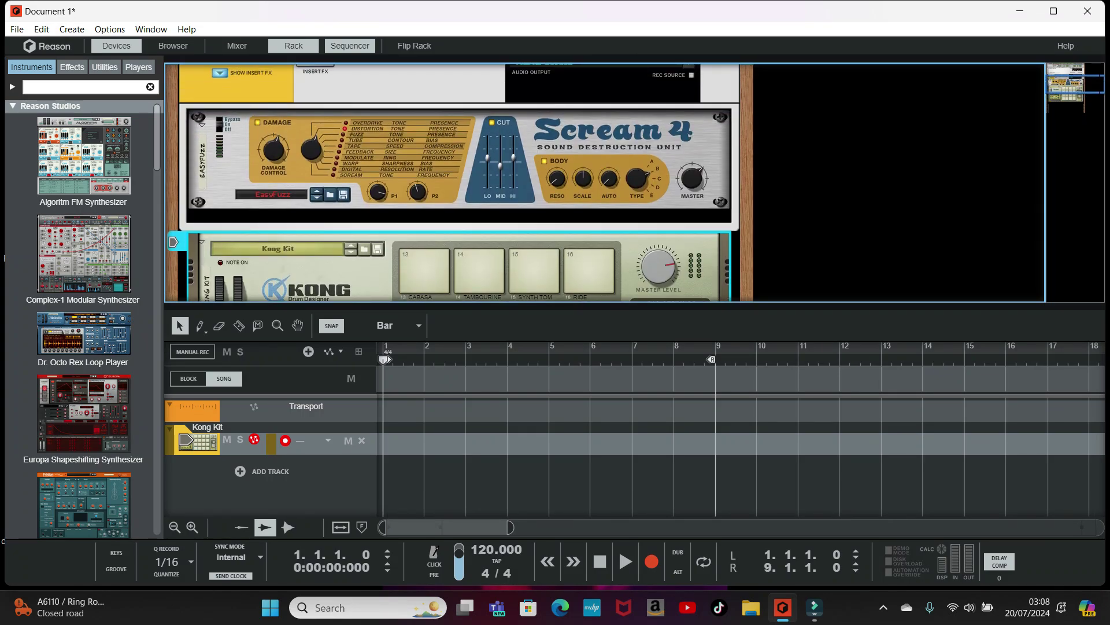
click(219, 122)
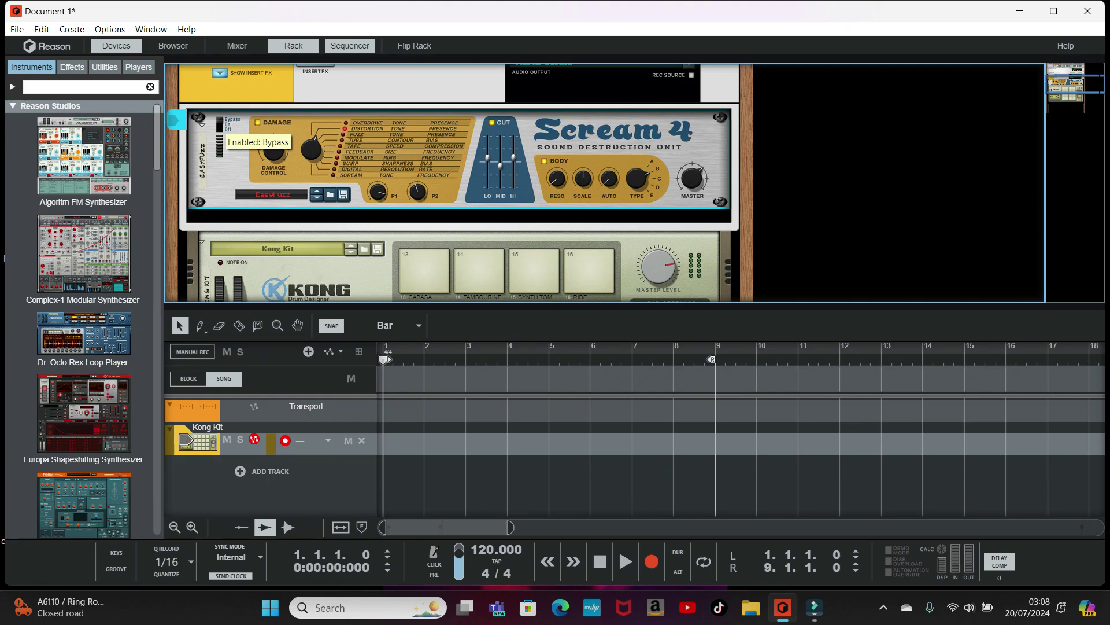
click(219, 123)
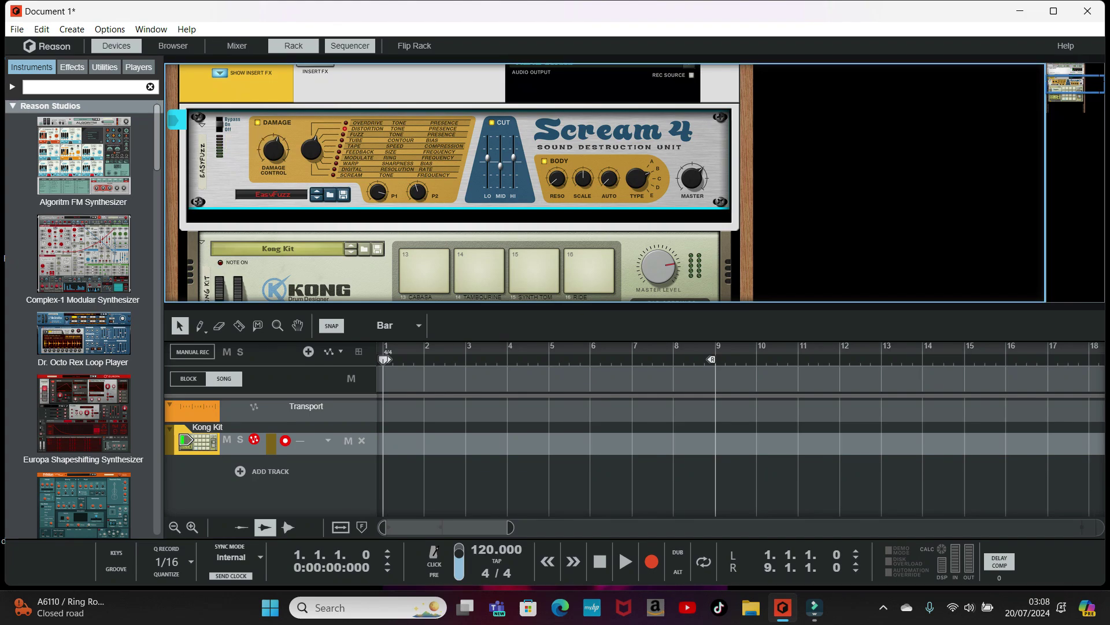
Step: Look through the Kong patches across all locations and close the patch browser without loading one
click(364, 249)
scroll(619, 393, down, 20)
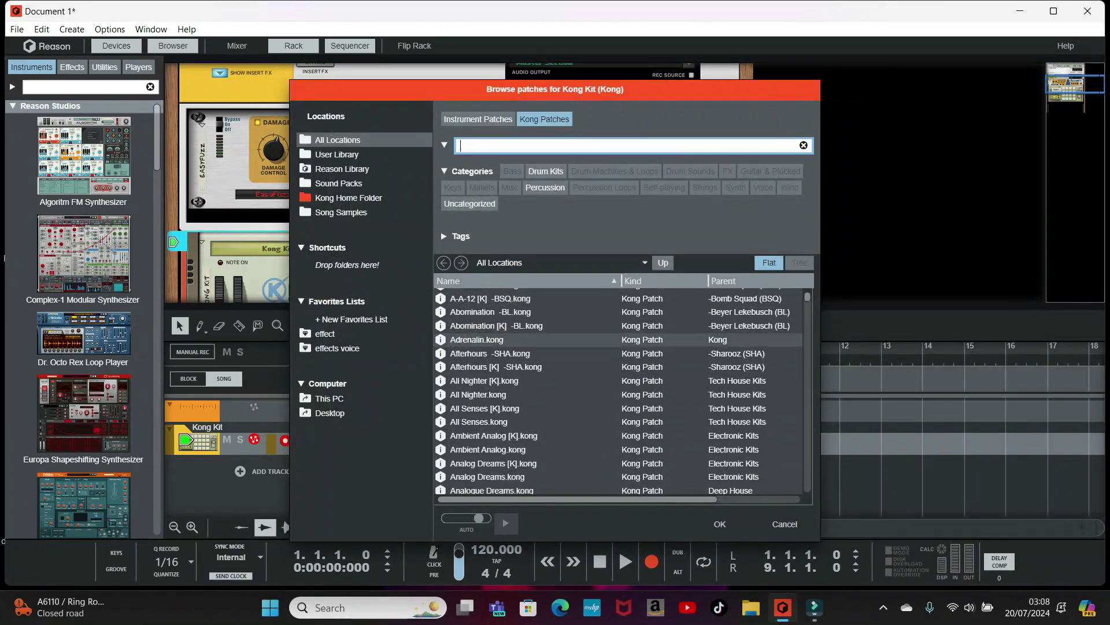
scroll(618, 393, down, 20)
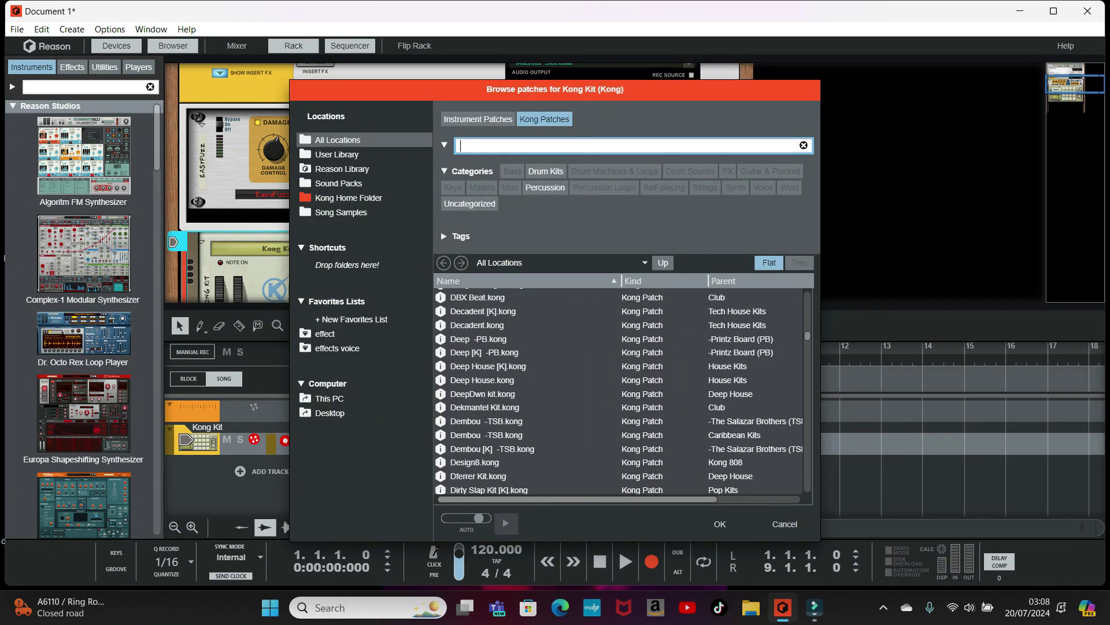
scroll(618, 393, down, 20)
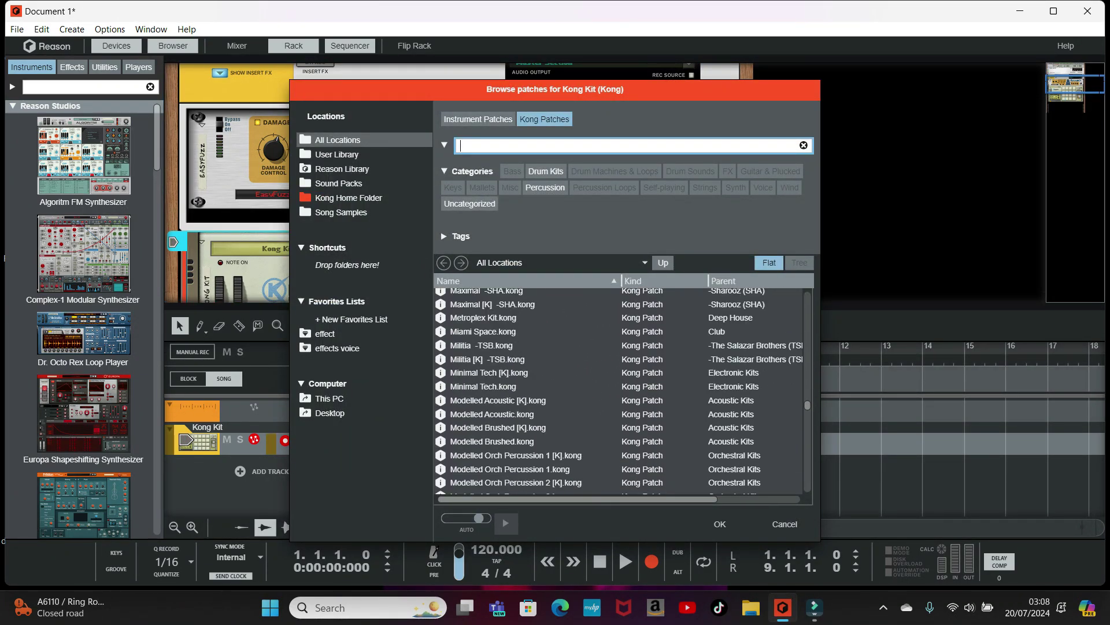
scroll(619, 394, up, 20)
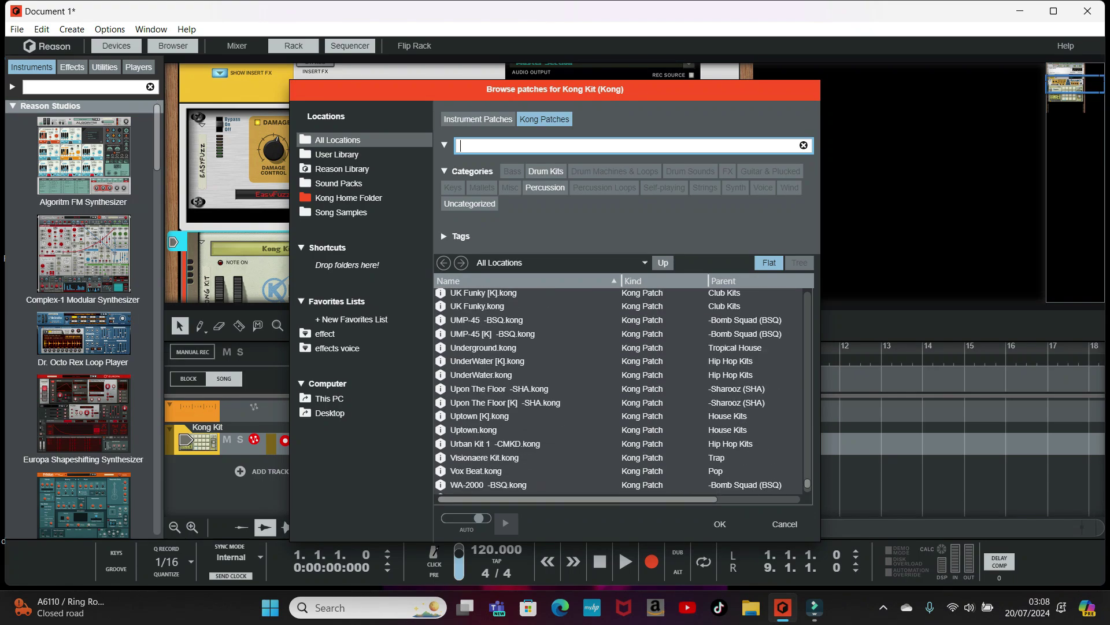
scroll(619, 377, up, 10)
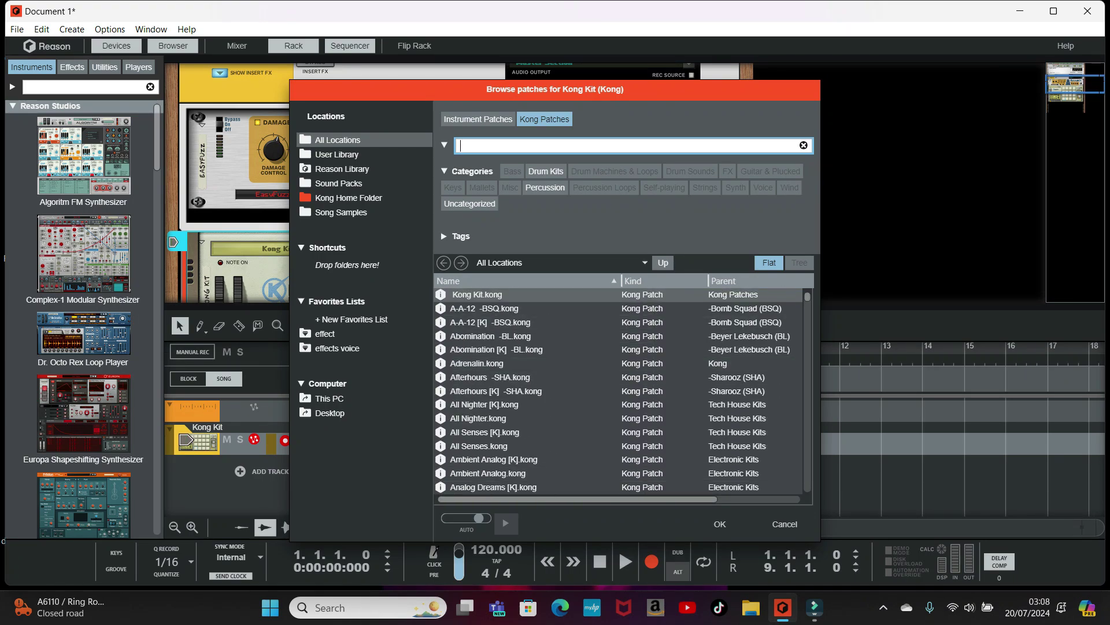
click(785, 524)
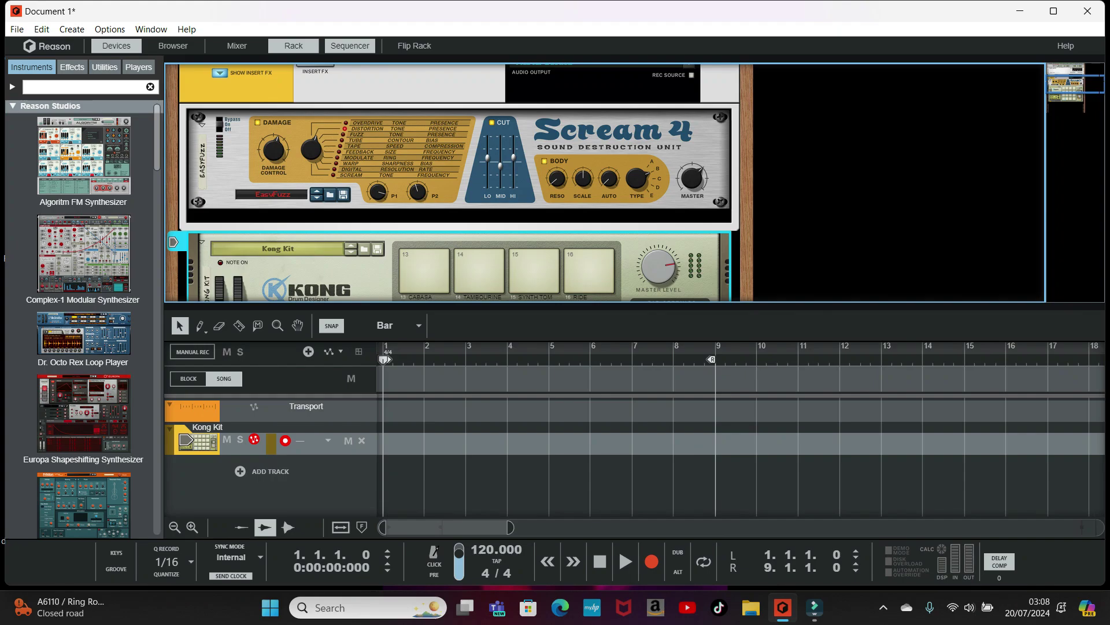
Step: Replace the Kong Kit on its track with the Umpf Club Drums instrument
scroll(84, 451, down, 6)
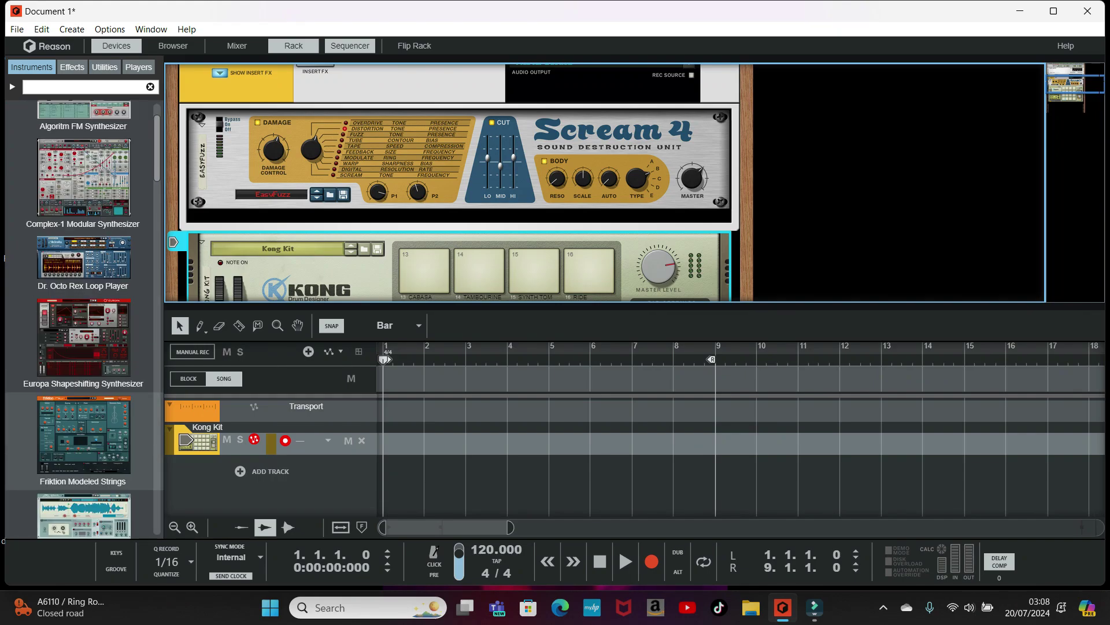
scroll(84, 451, down, 15)
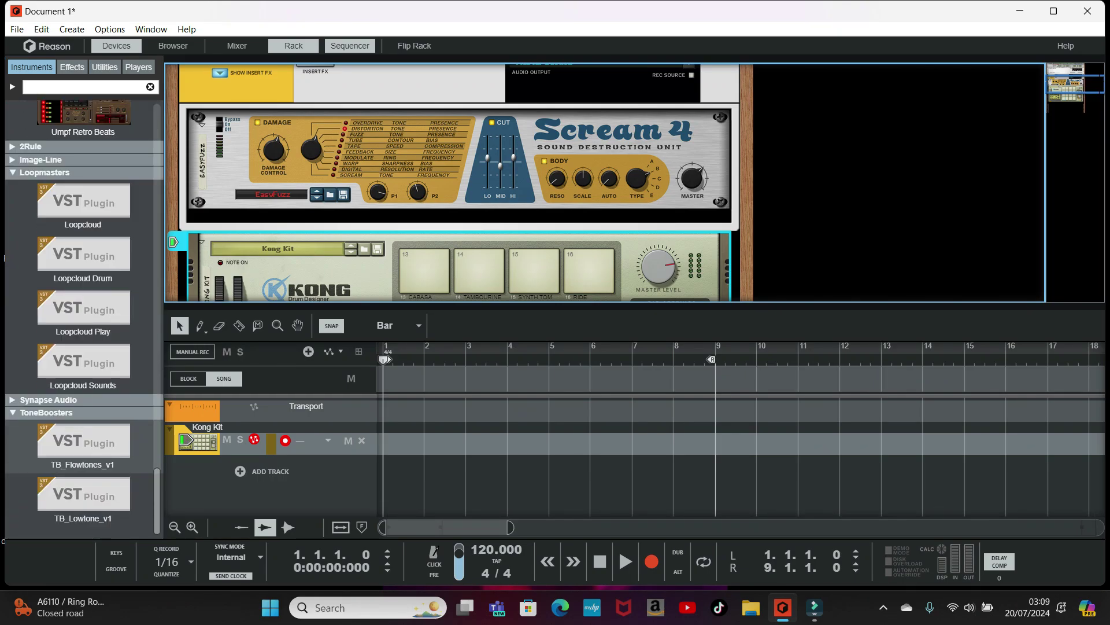
scroll(83, 451, up, 5)
scroll(83, 451, up, 2)
scroll(84, 451, down, 3)
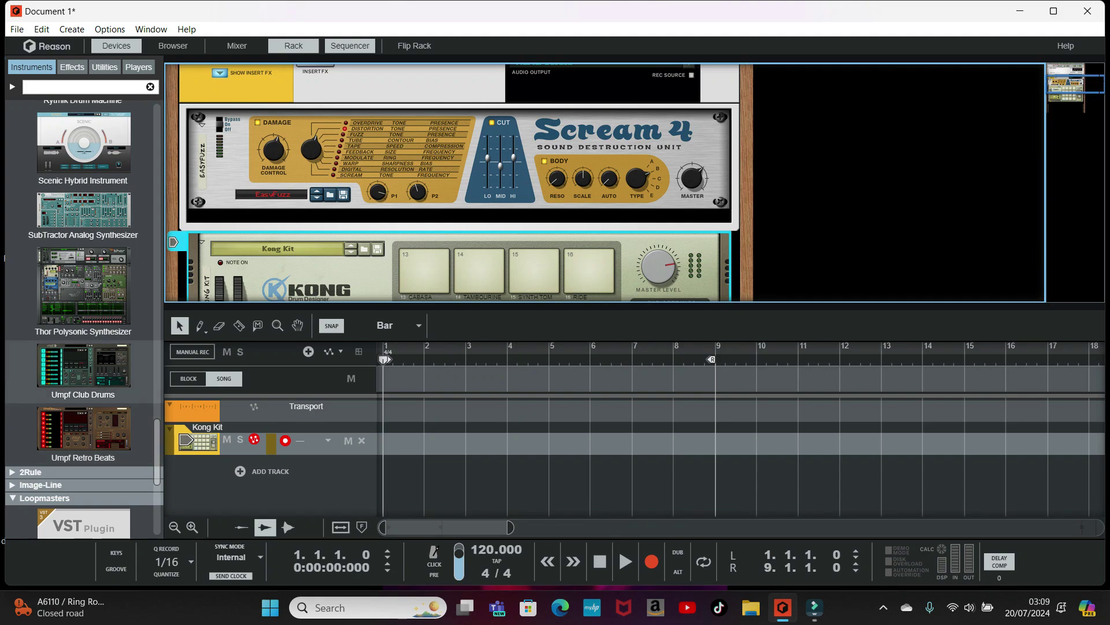
drag(83, 365, 254, 440)
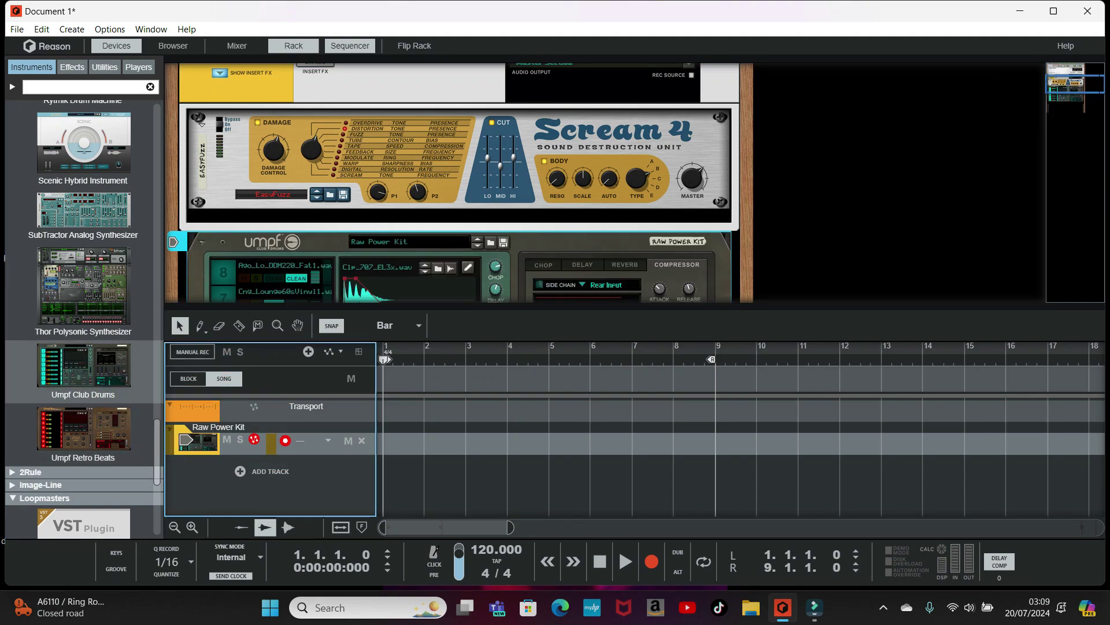
Step: Switch the Scream 4 to Bypass and audition drum 1 of the Umpf Raw Power Kit several times
click(220, 120)
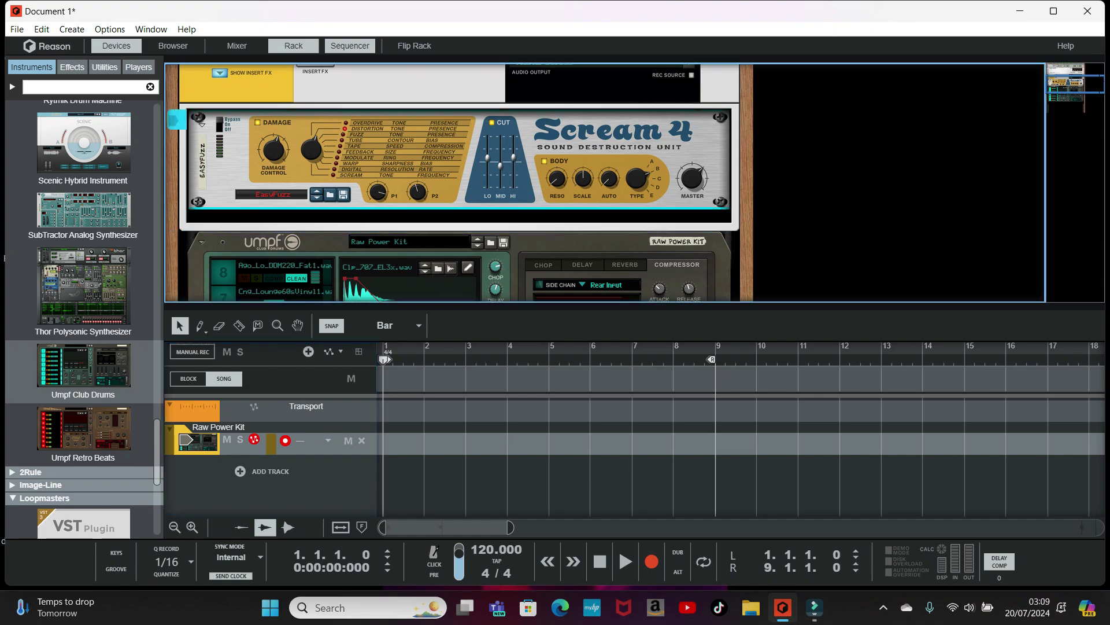
scroll(459, 183, down, 6)
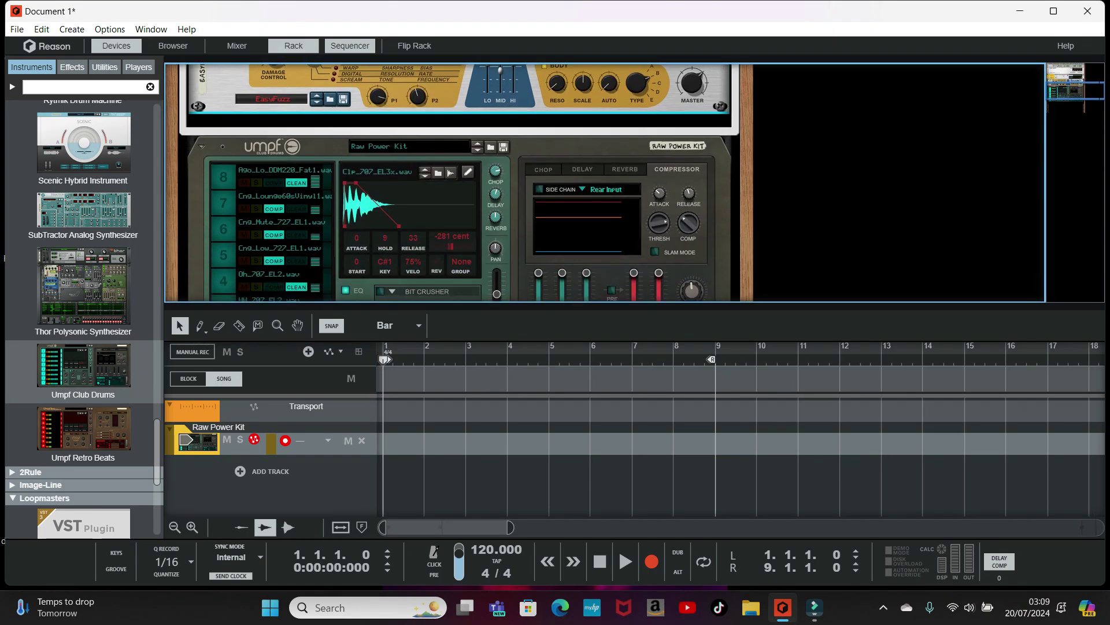
click(223, 246)
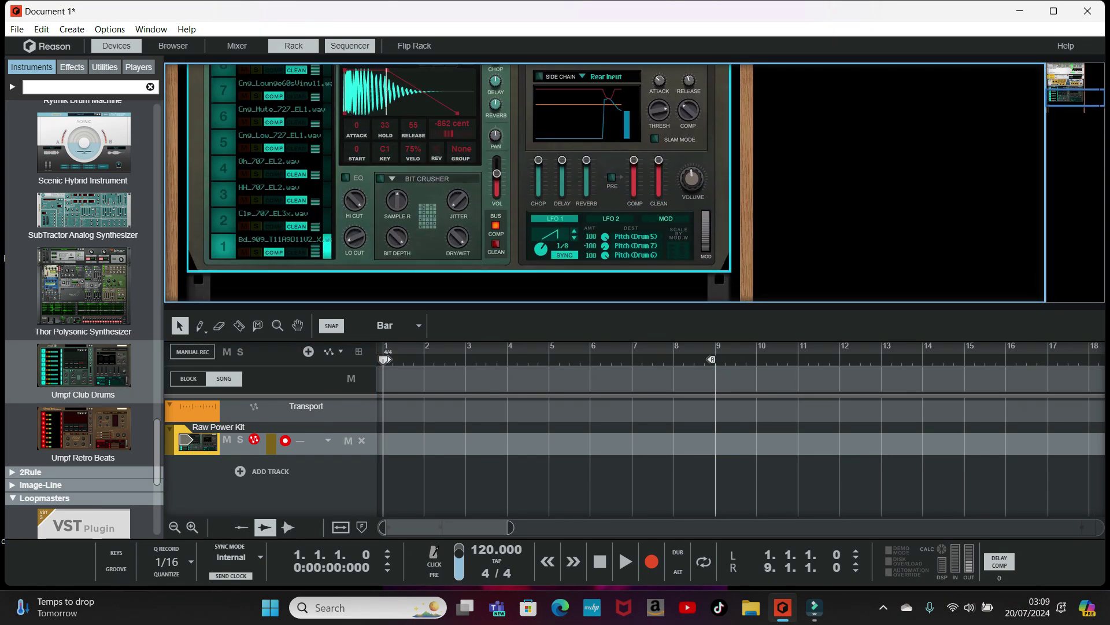
click(223, 246)
click(223, 246)
click(223, 246)
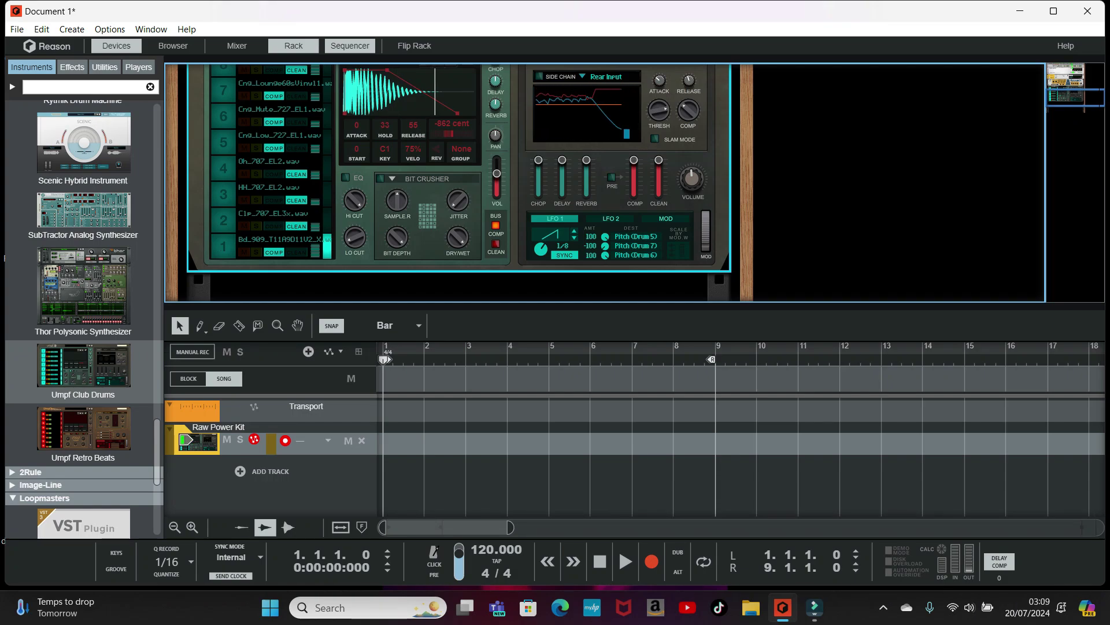
scroll(460, 182, up, 5)
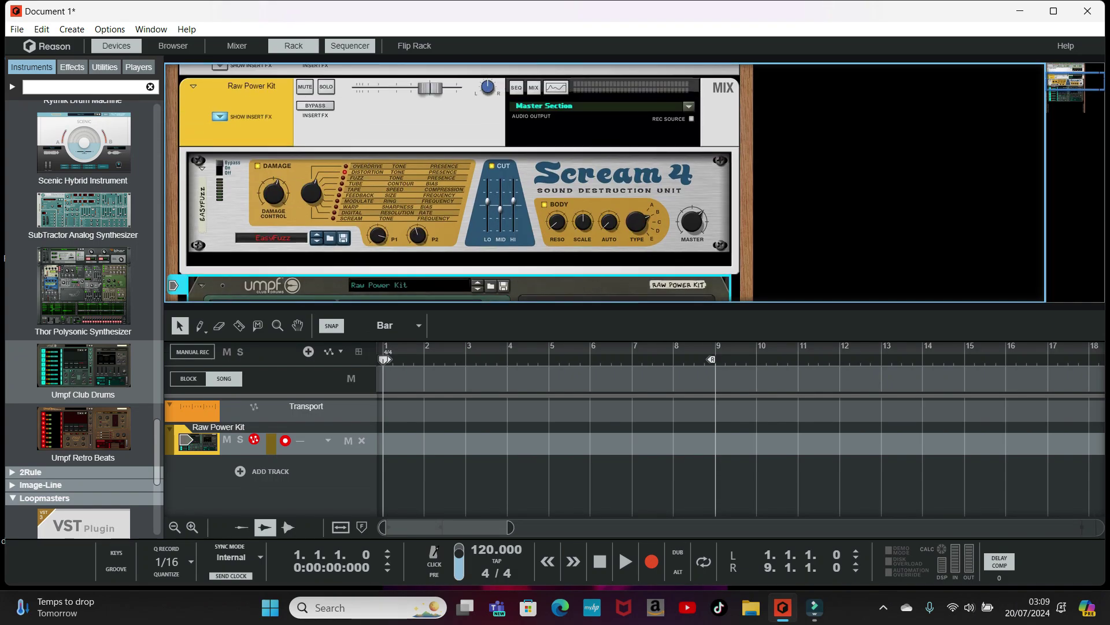
scroll(460, 182, down, 4)
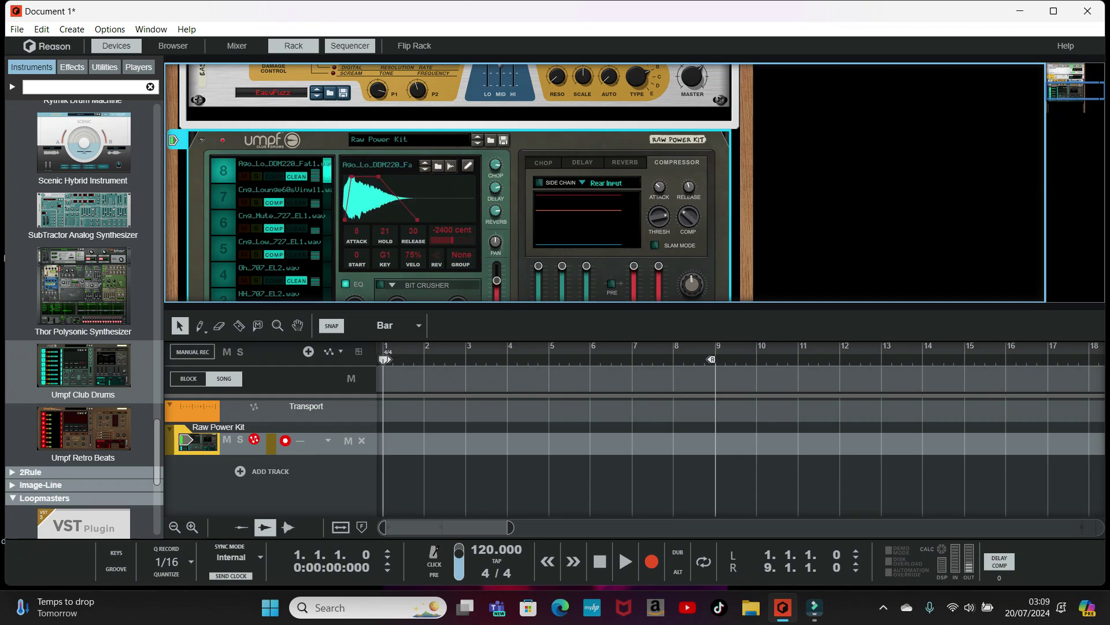
Step: Switch the Scream 4 insert effect above the Raw Power Kit to On
scroll(459, 183, up, 5)
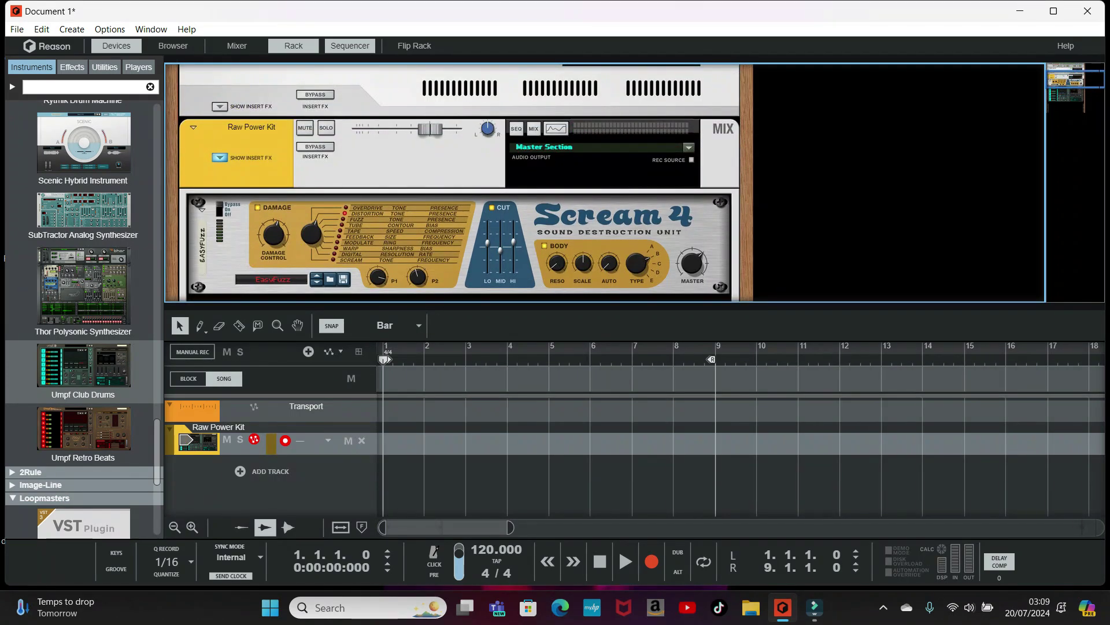
mouse_move(405, 243)
mouse_down()
mouse_move(399, 232)
mouse_move(405, 246)
mouse_up()
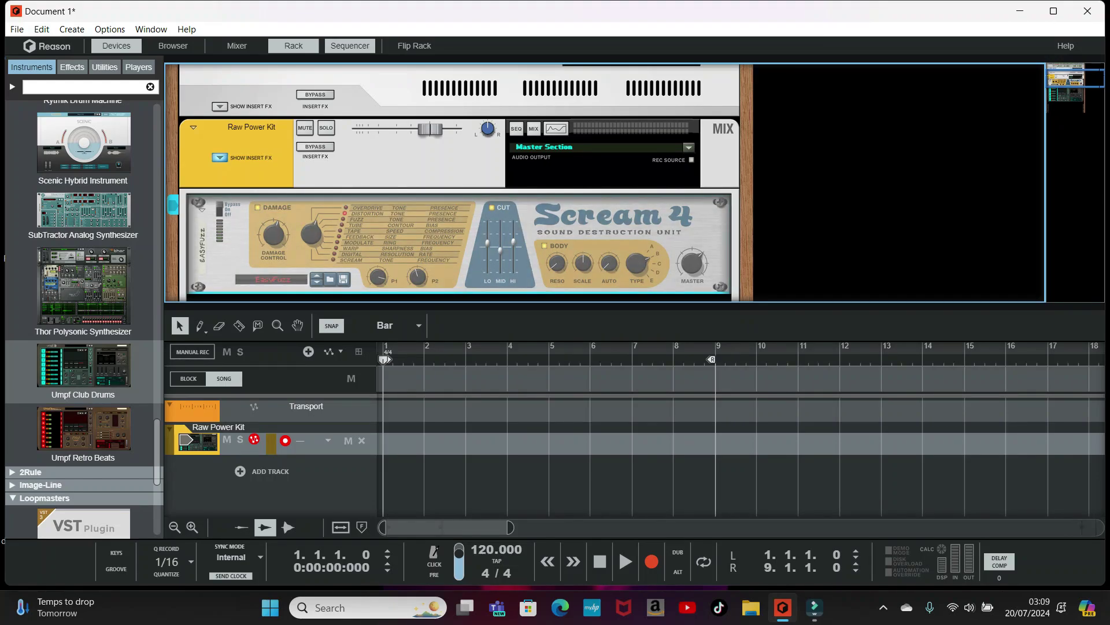
scroll(220, 219, down, 5)
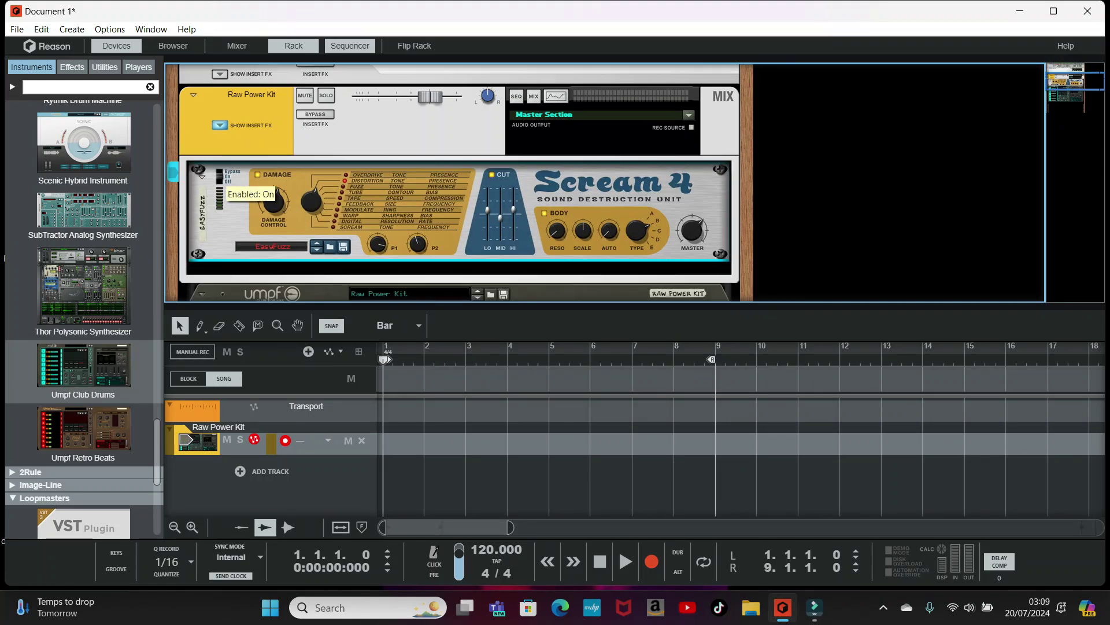
scroll(460, 183, down, 2)
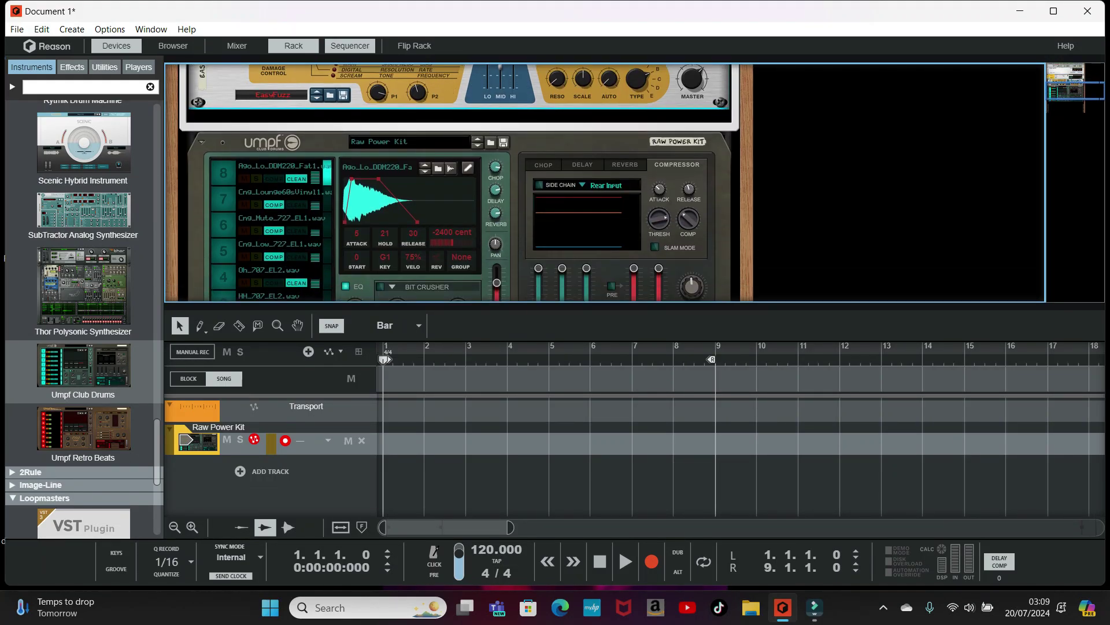
Step: Audition drums 7 and 6 of the Raw Power Kit several times through the Scream 4 distortion
click(223, 199)
click(223, 200)
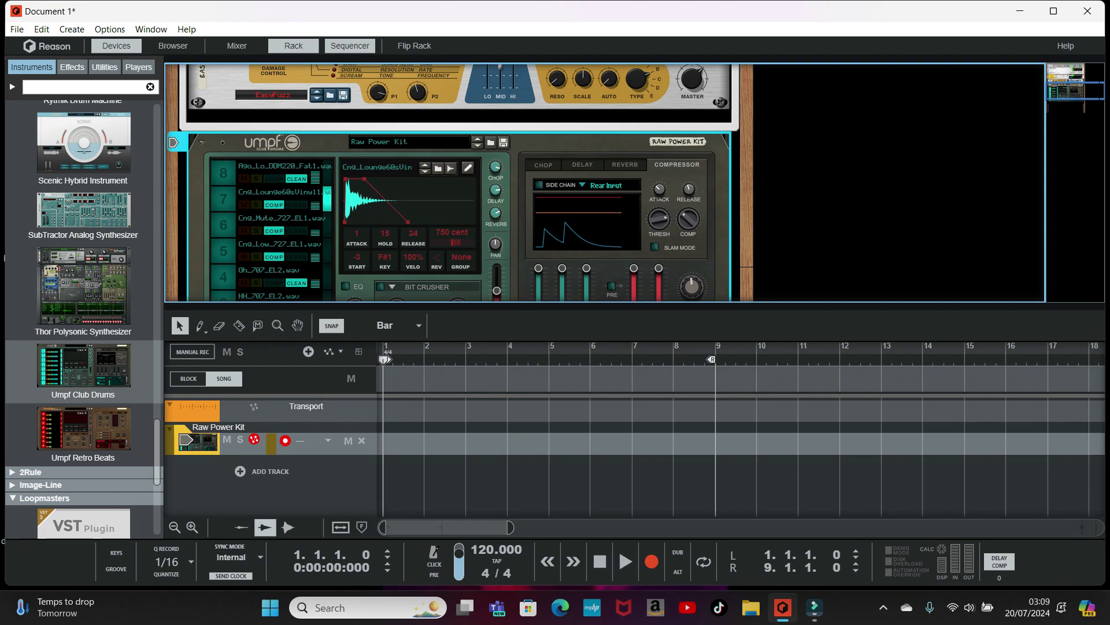
click(223, 225)
click(223, 225)
click(223, 200)
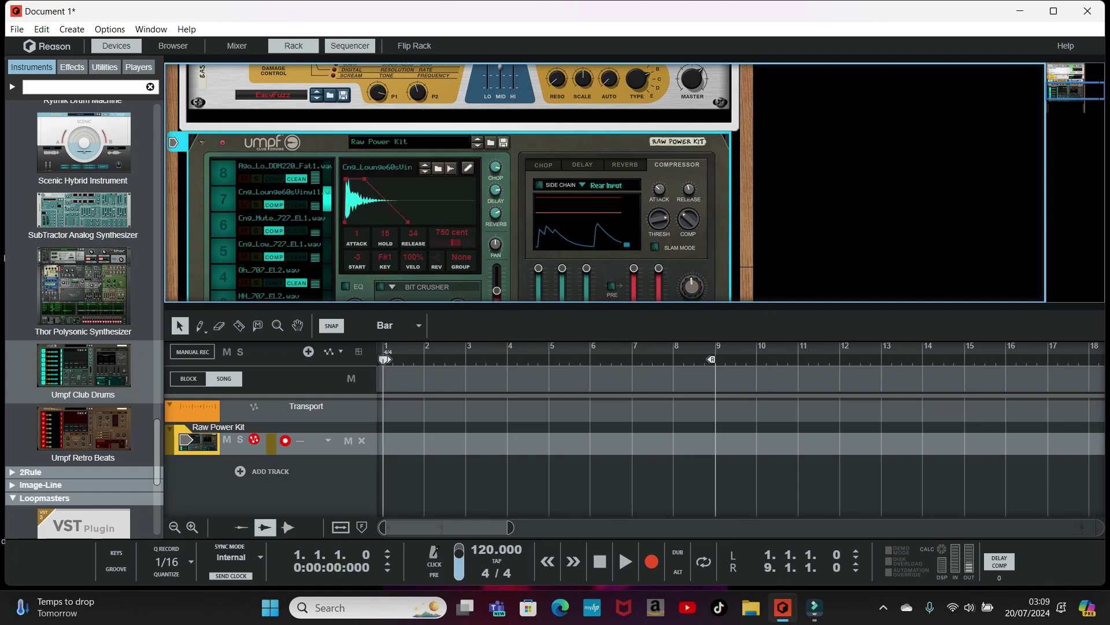
click(223, 225)
click(223, 225)
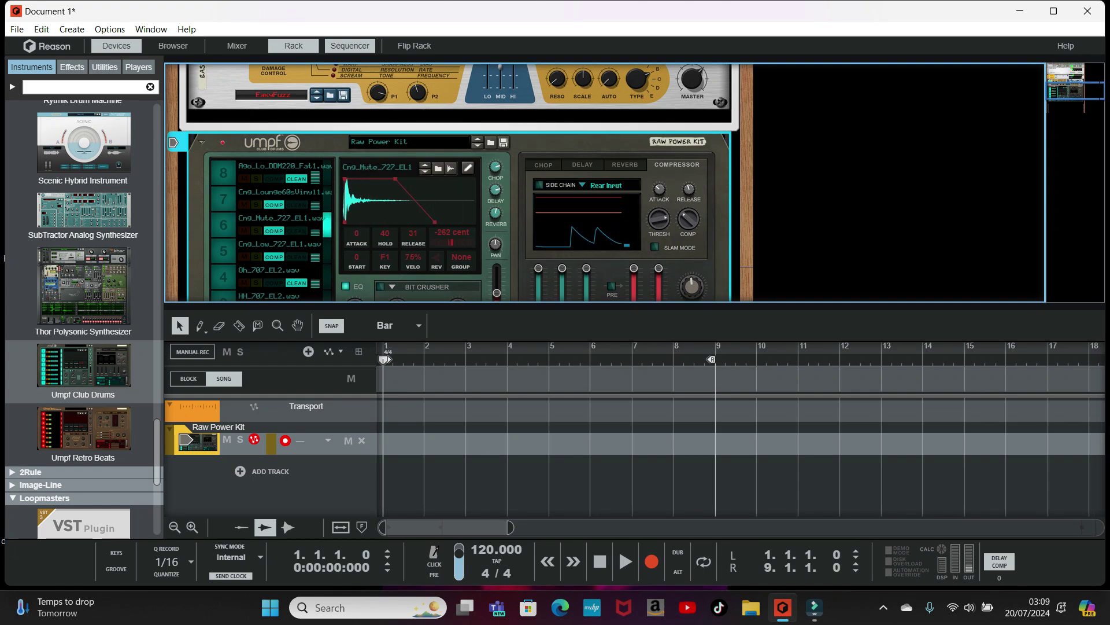
click(224, 225)
click(223, 225)
click(223, 225)
click(223, 225)
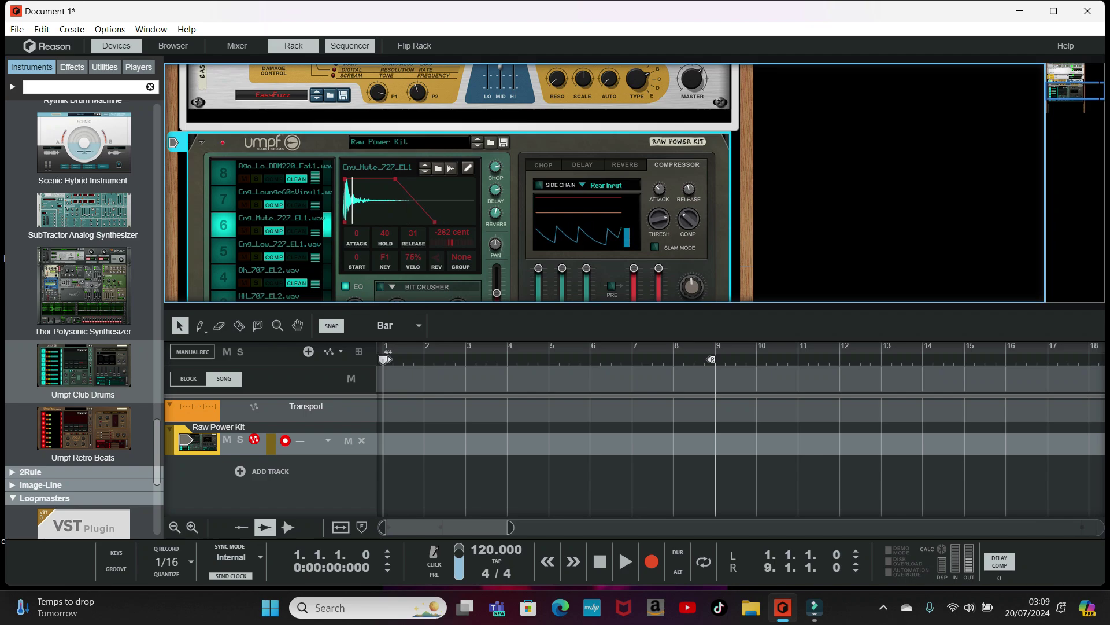
click(223, 225)
click(224, 225)
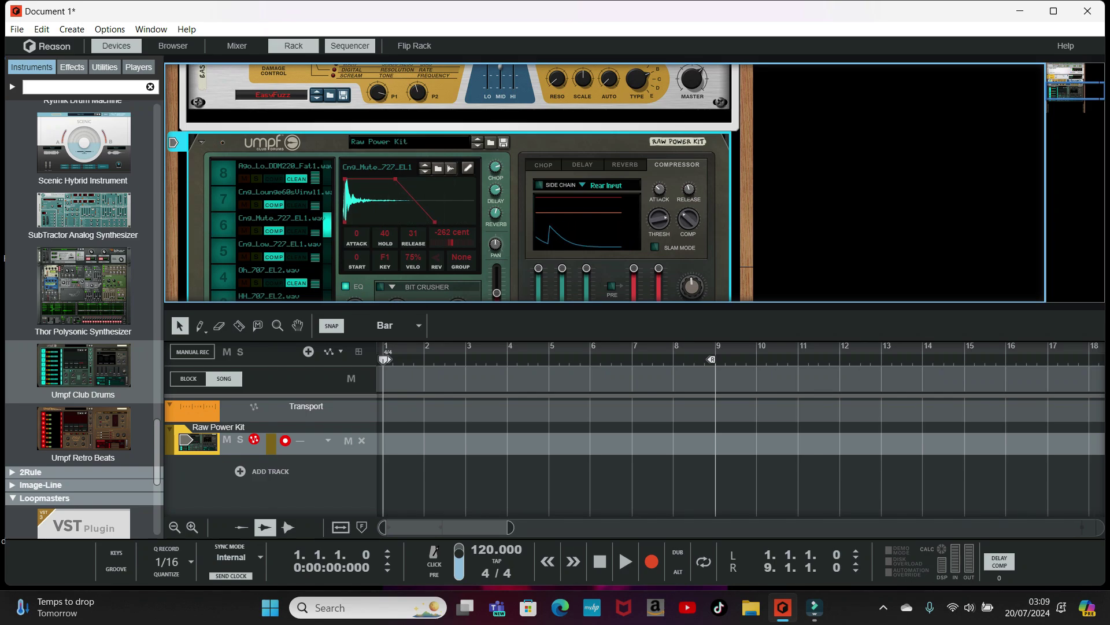
scroll(635, 182, down, 3)
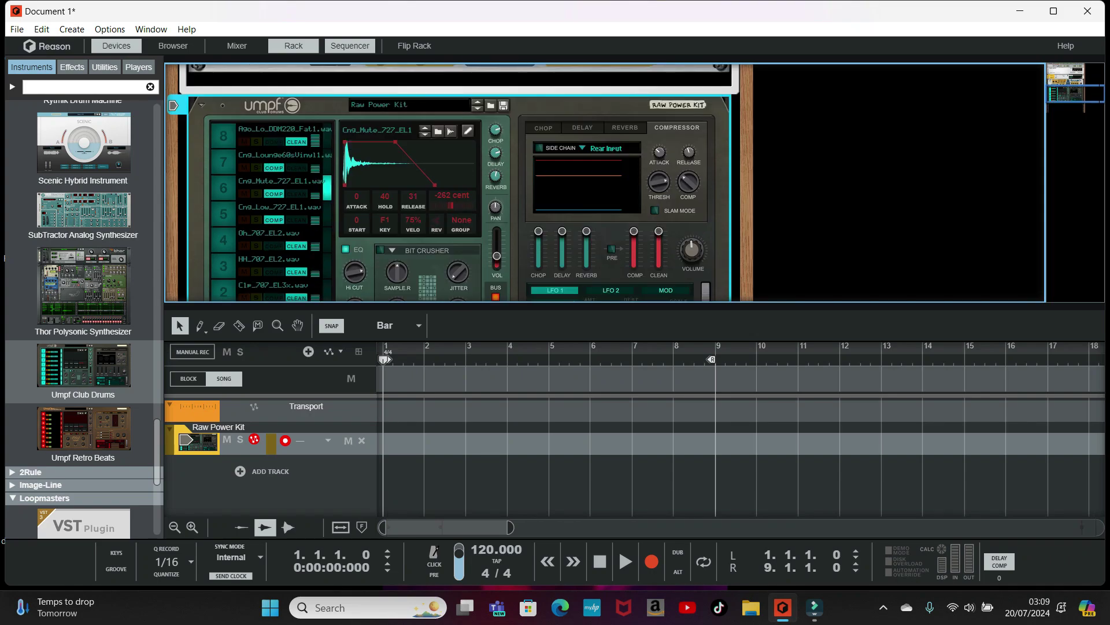
Step: Add a Dr. Octo Rex Loop Player on a new track and run its first Acoustic Drums loop
click(84, 370)
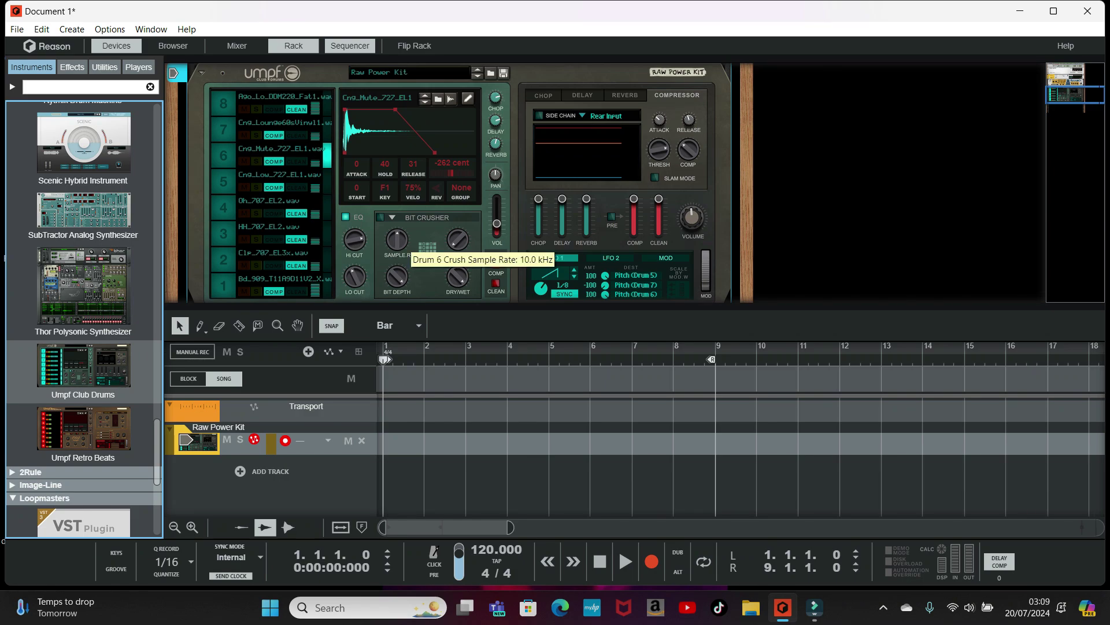
scroll(83, 318, up, 5)
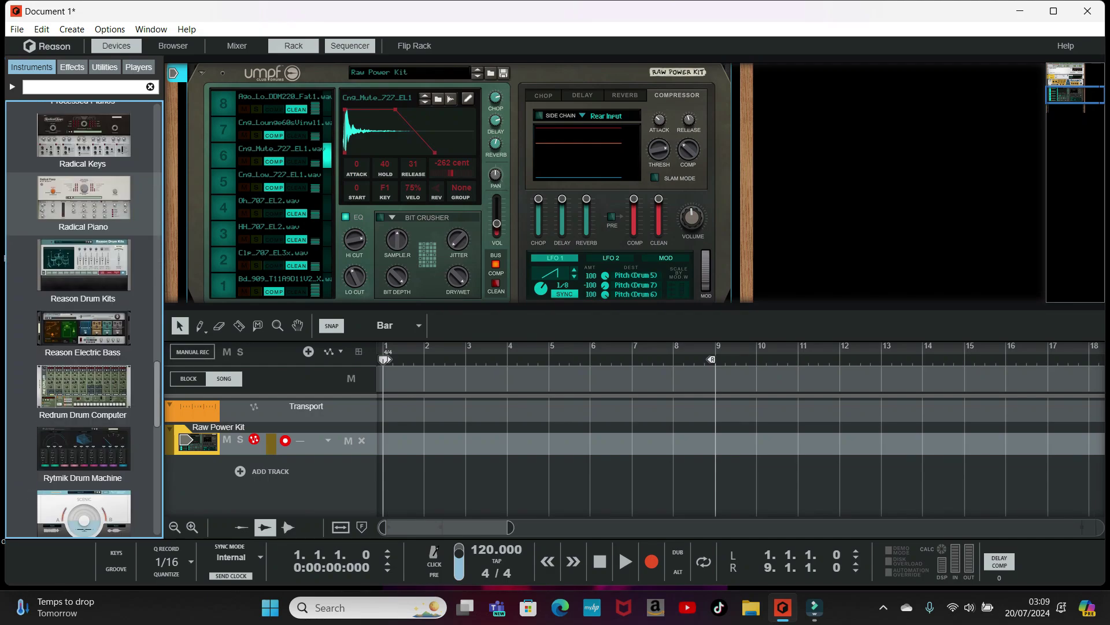
scroll(84, 318, up, 15)
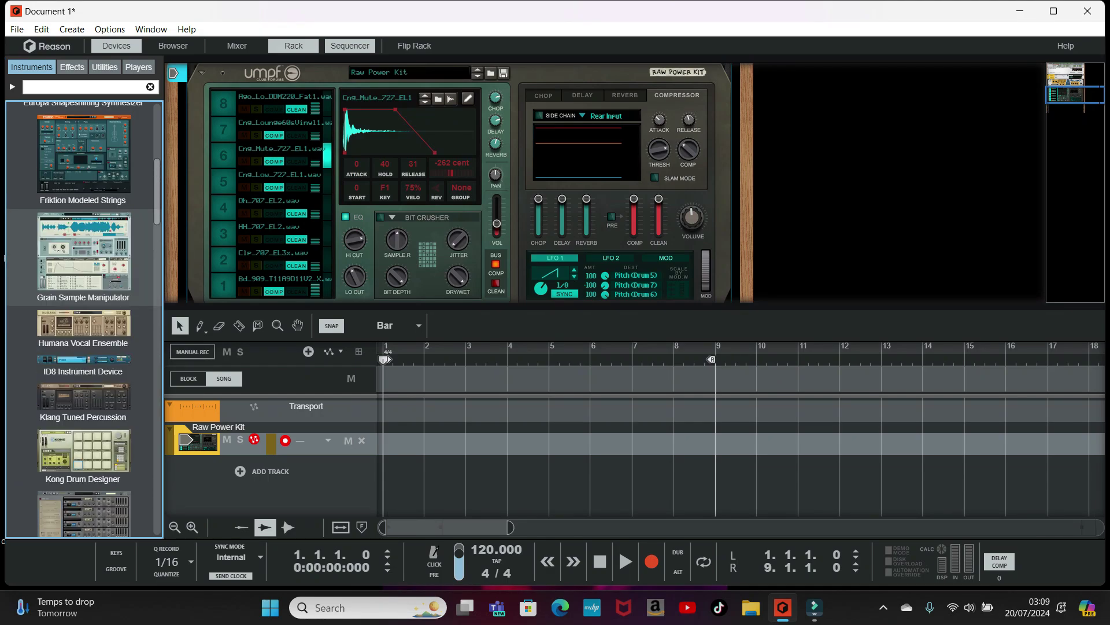
scroll(84, 261, up, 5)
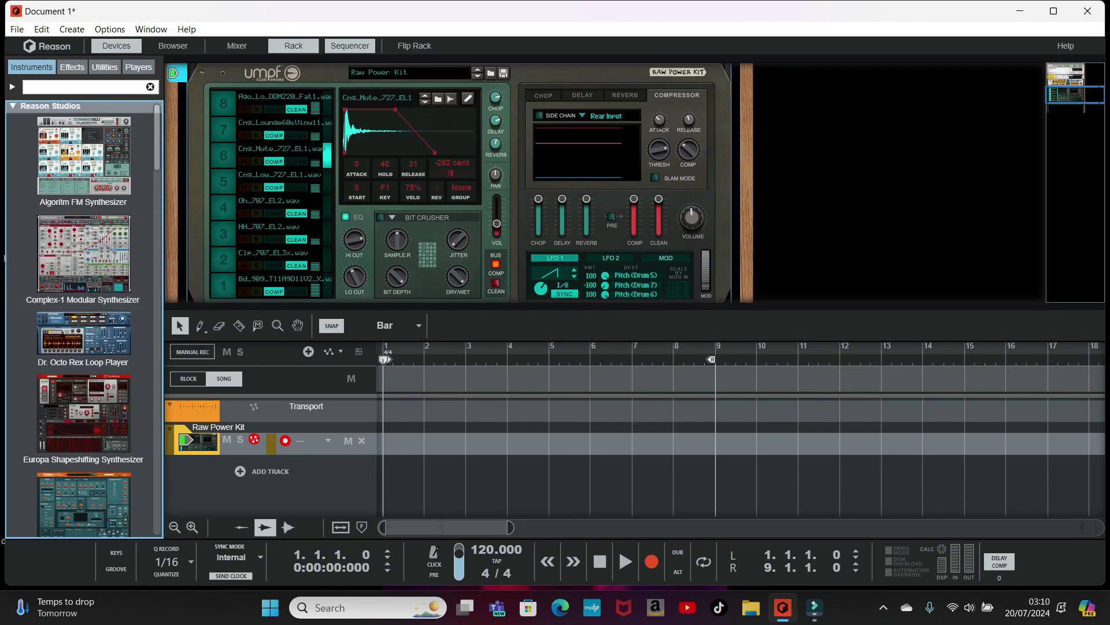
scroll(460, 183, up, 3)
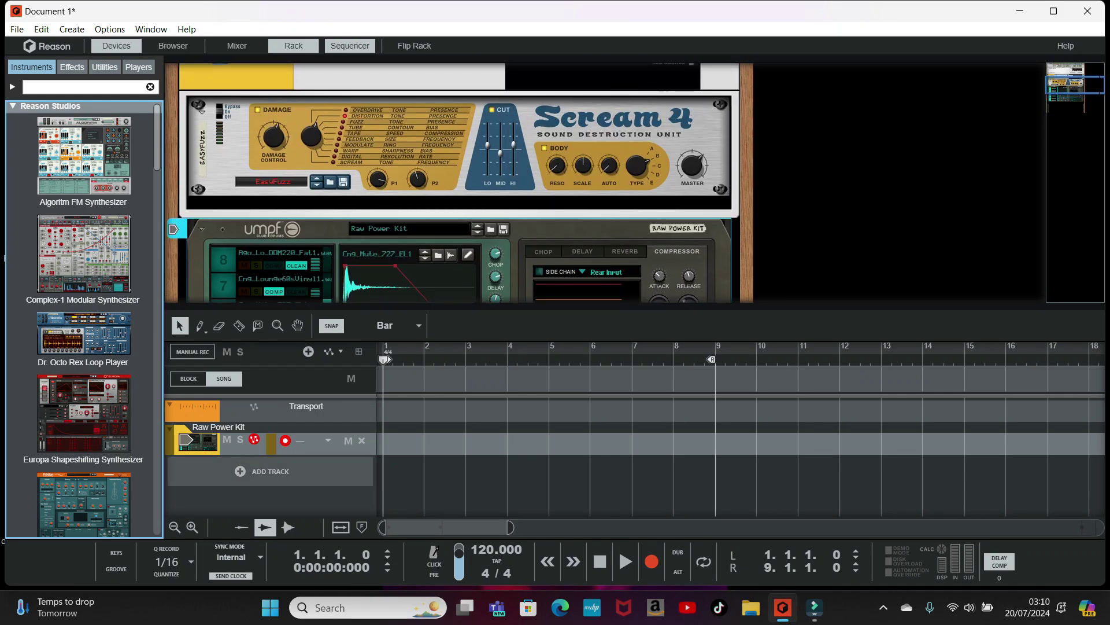
scroll(83, 336, down, 5)
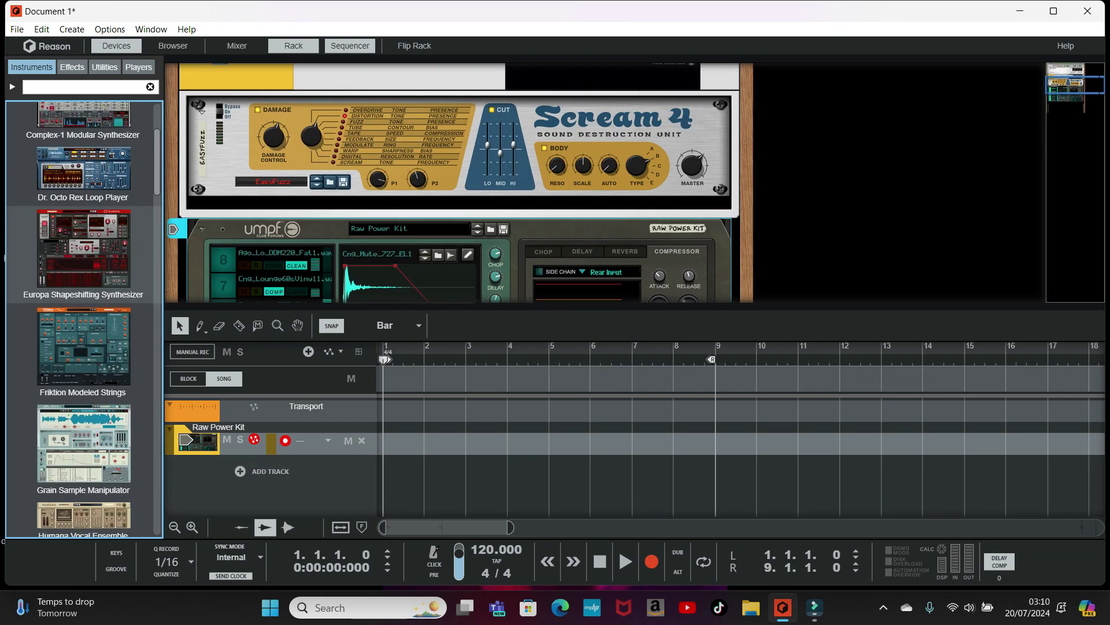
scroll(84, 295, up, 3)
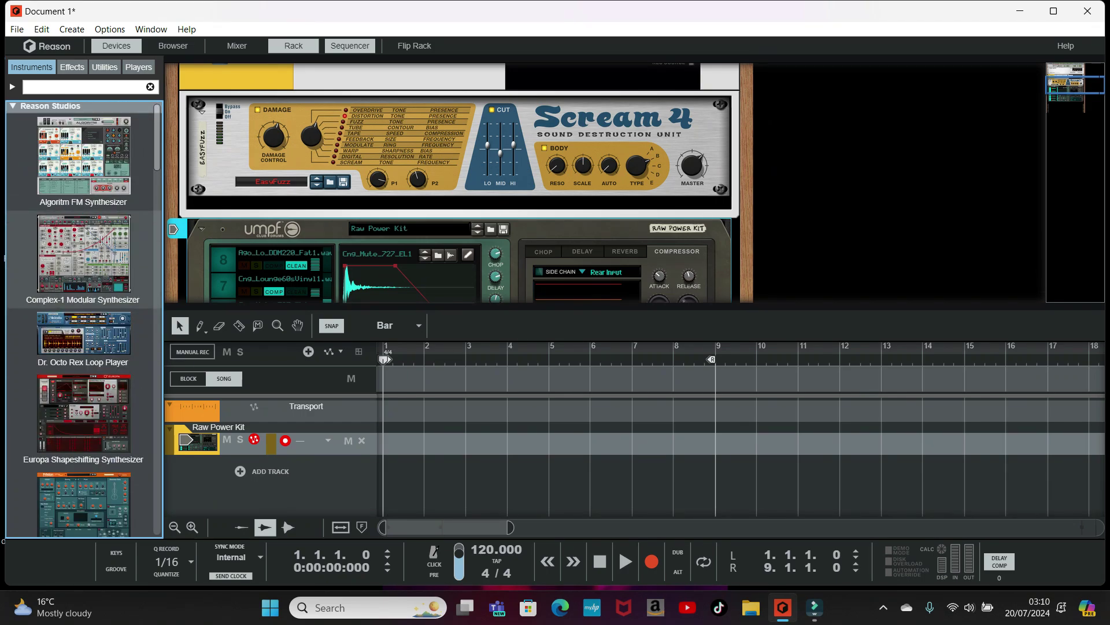
scroll(84, 295, down, 4)
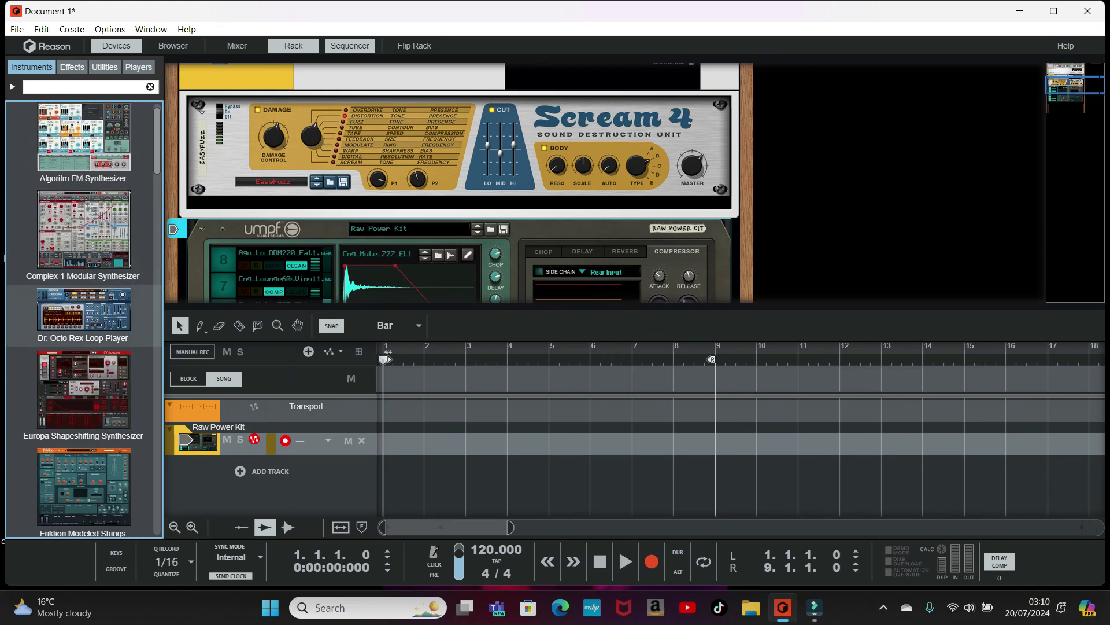
scroll(83, 301, up, 3)
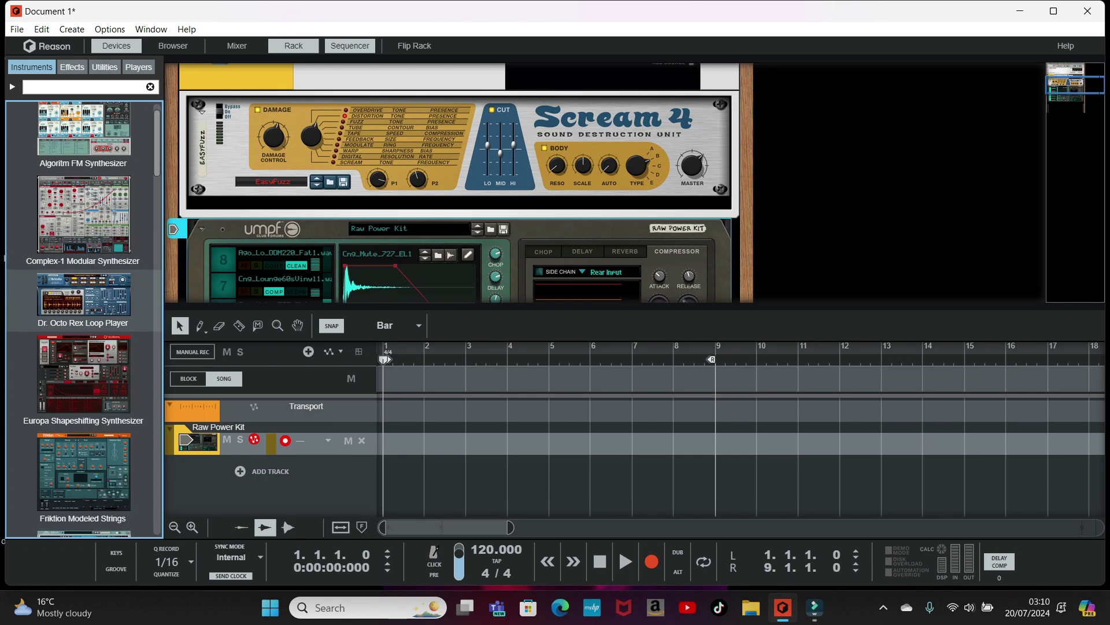
double_click(84, 295)
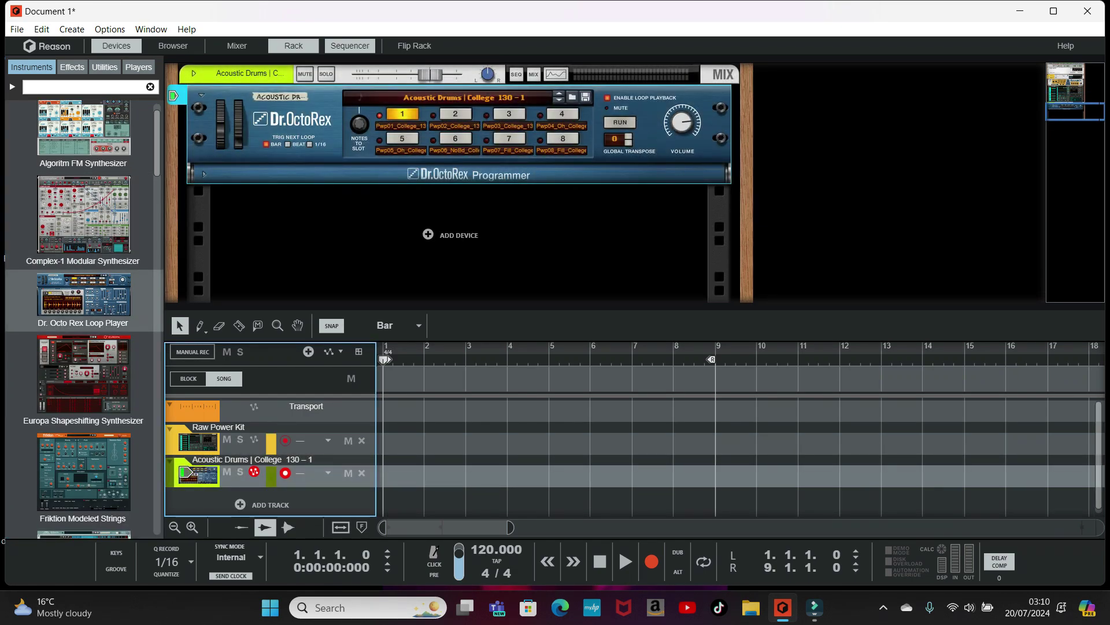
click(620, 122)
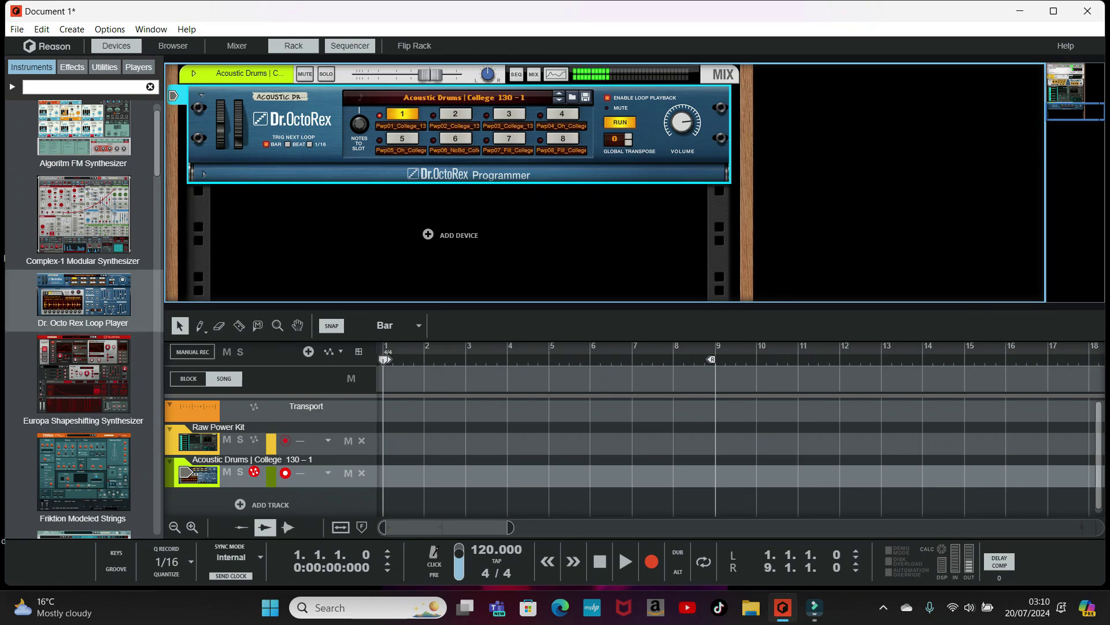
Step: Delete the Dr. Octo Rex track and add a Europa Shapeshifting Synthesizer on a new track
click(198, 475)
key(Delete)
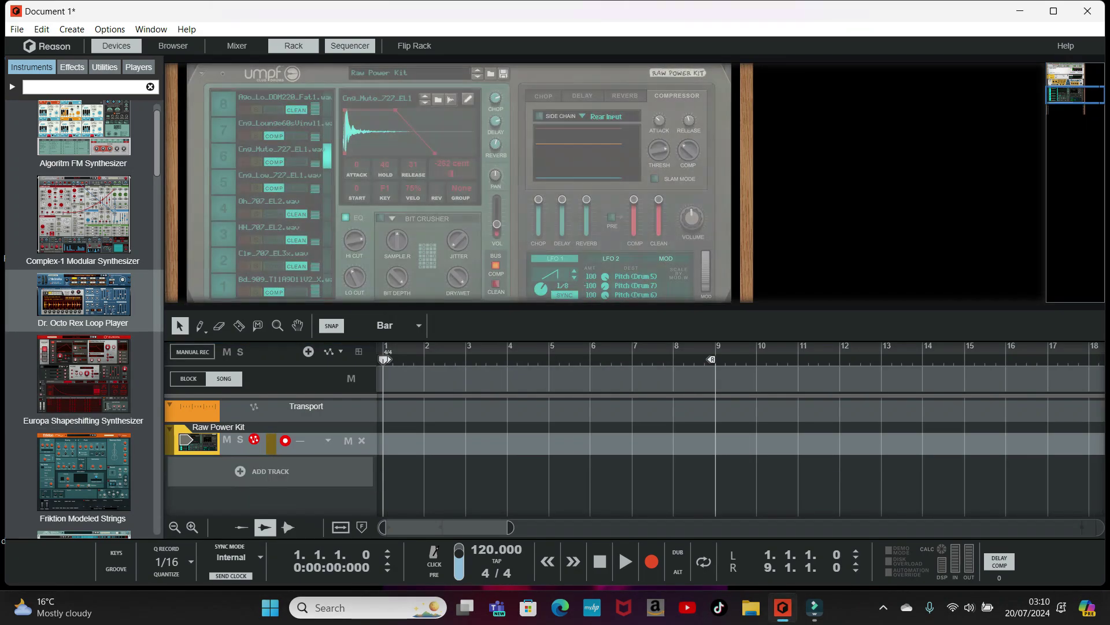
double_click(84, 375)
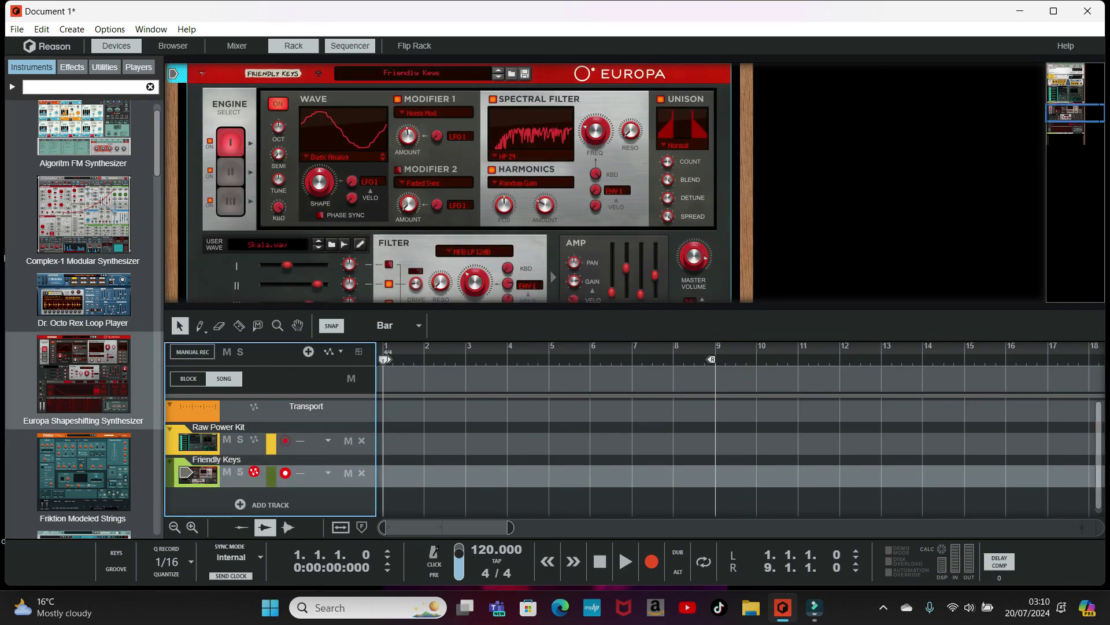
Step: Open the patch browser for the Europa synthesizer and filter its patches to the Bass category
click(512, 73)
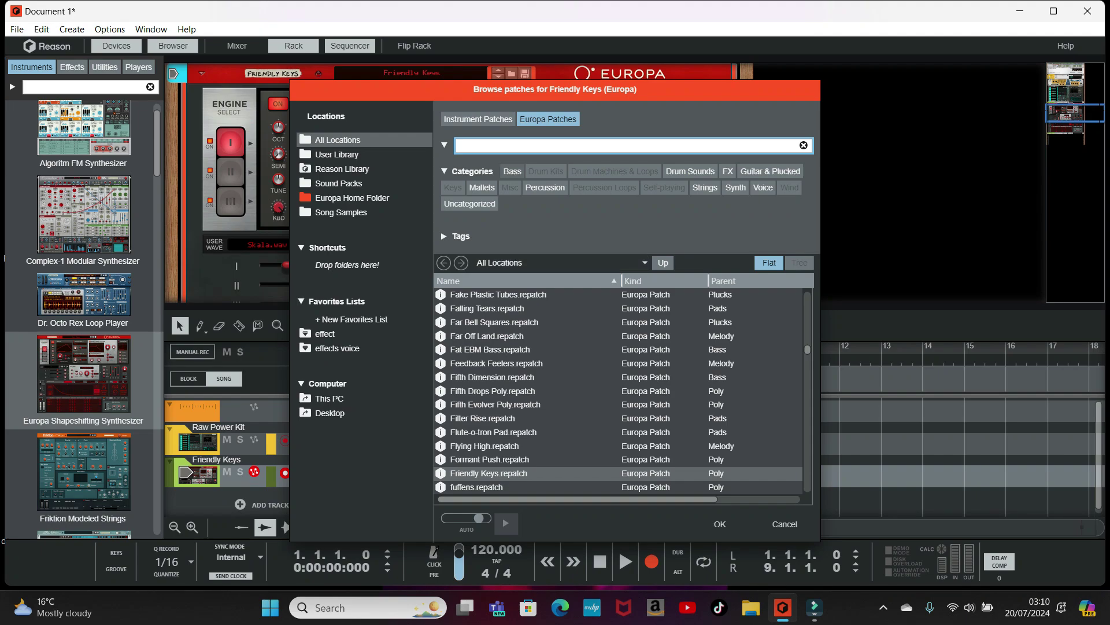
click(512, 171)
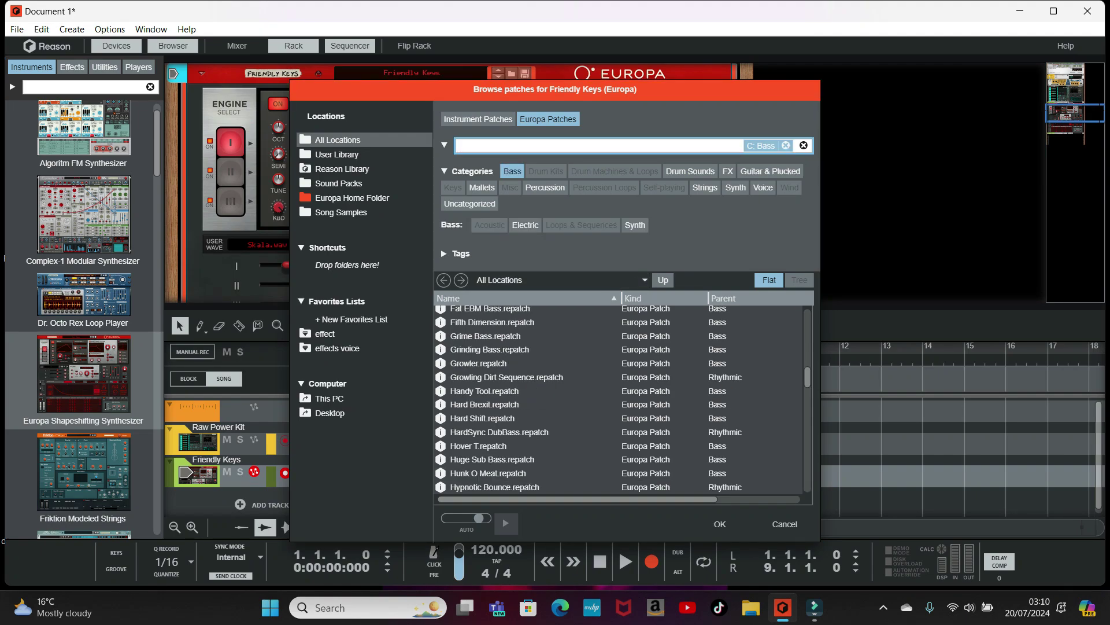
scroll(491, 349, up, 10)
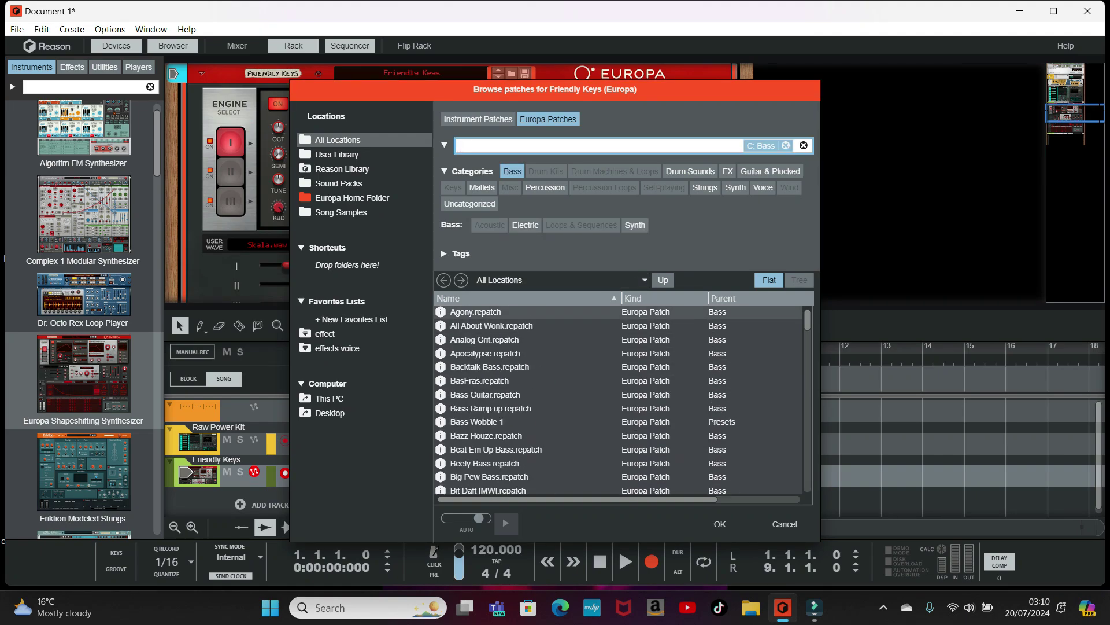
Step: Audition the Europa bass patches from Agony through Bass Guitar one after another
click(476, 312)
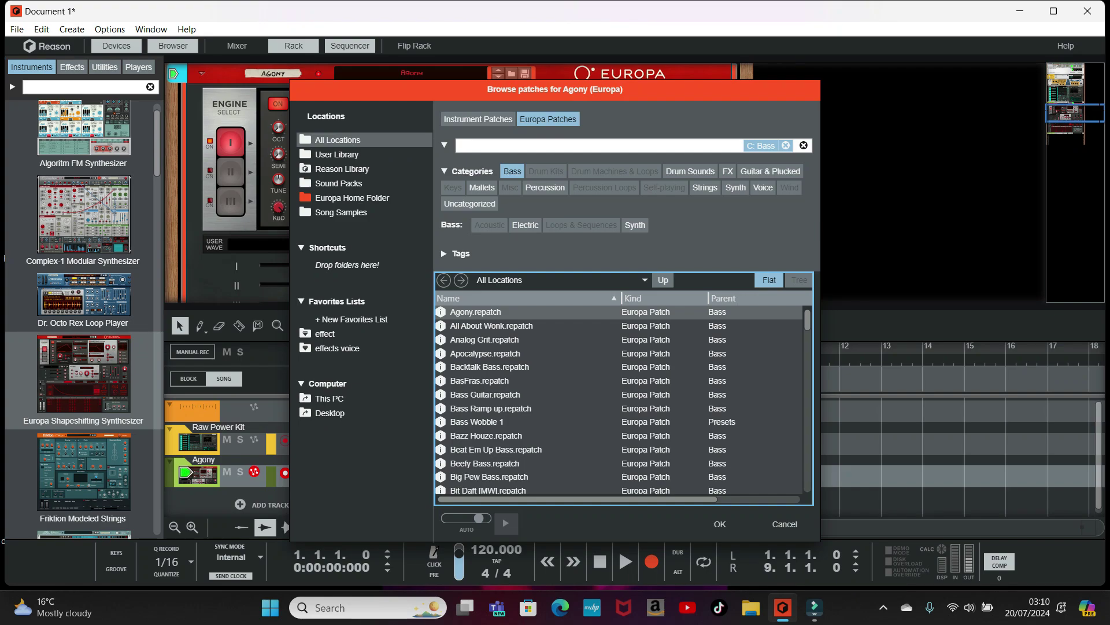
click(492, 325)
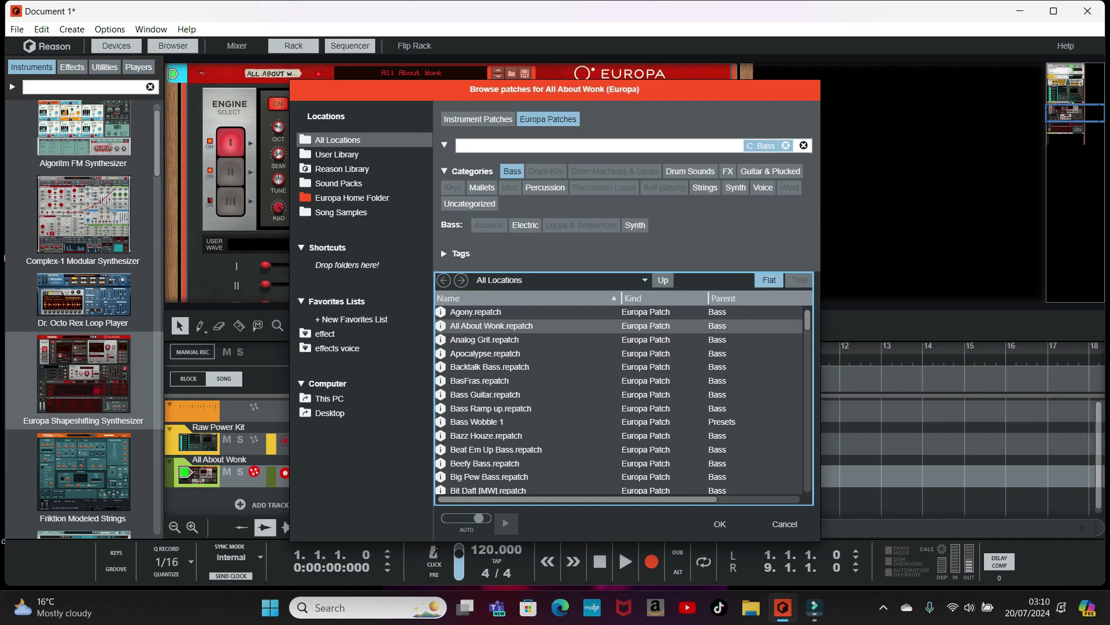
click(491, 340)
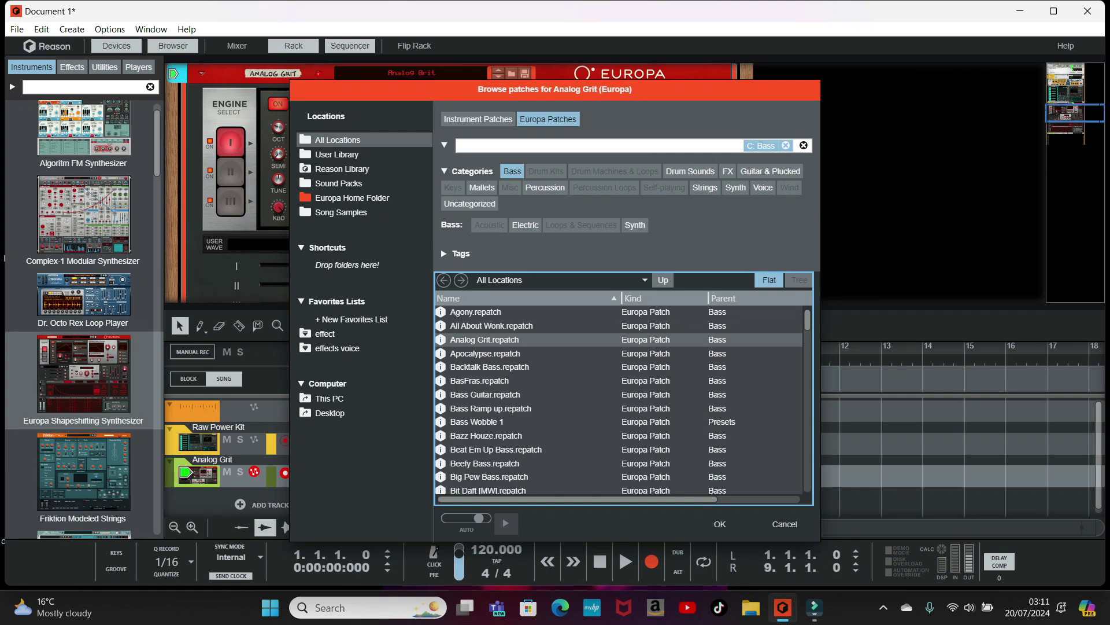
click(492, 354)
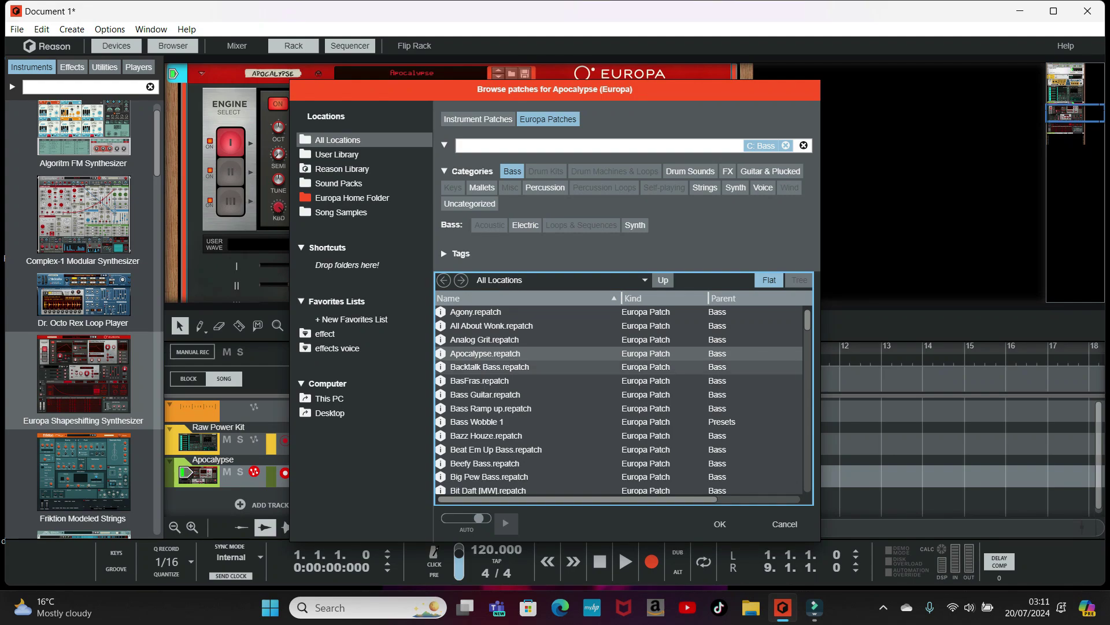
click(492, 367)
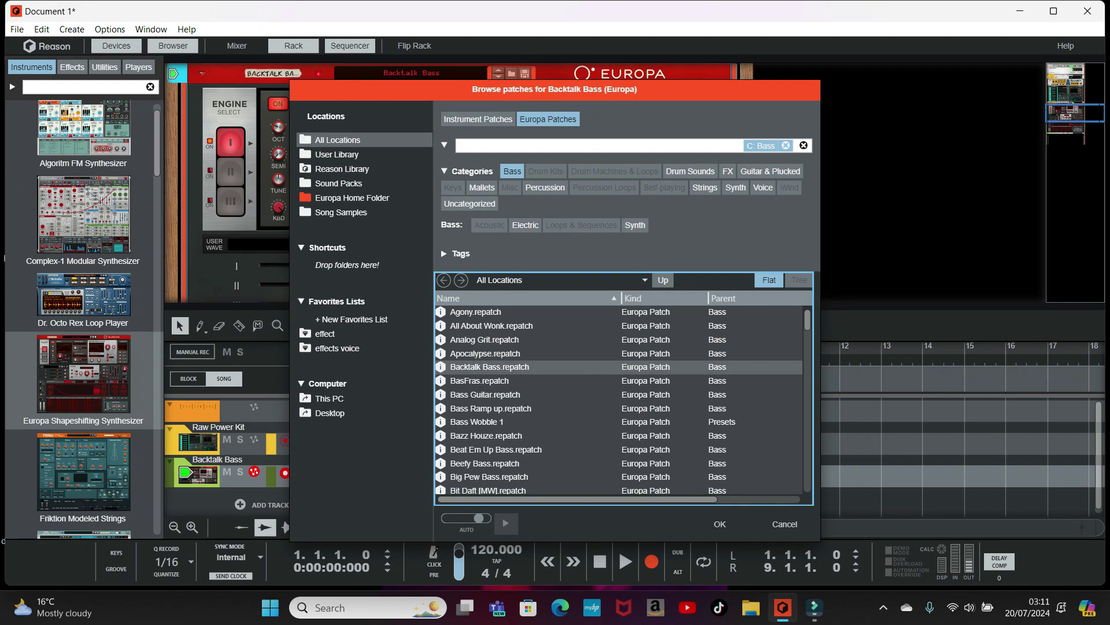
click(491, 381)
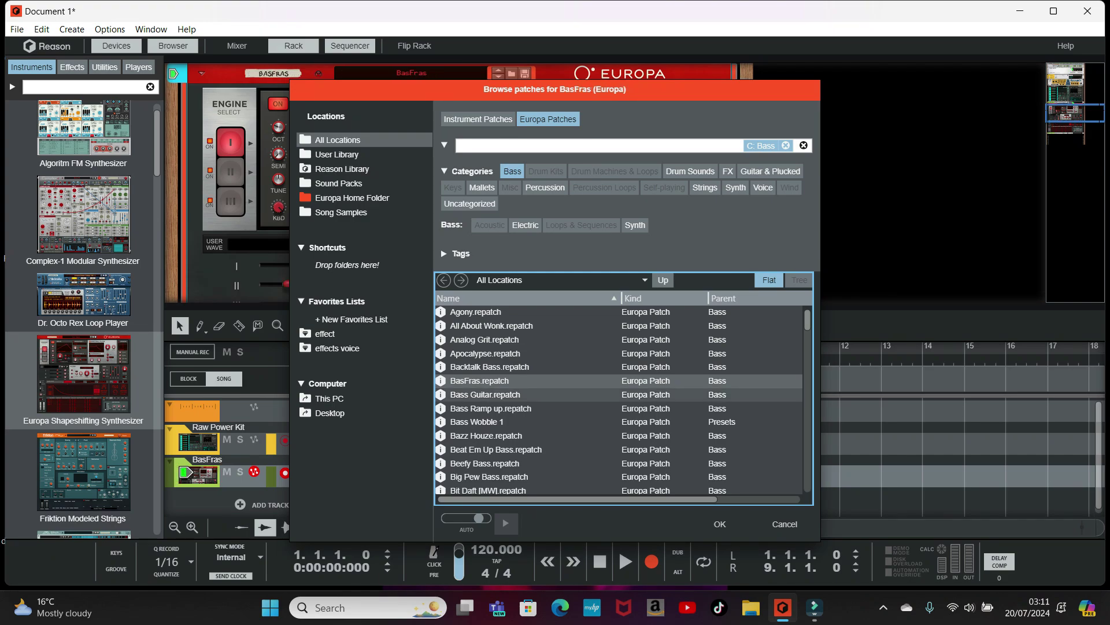
click(492, 395)
Step: Compare the next bass patches from Bass Ramp up onward and load Bass Wobble 1 into Europa
key(Down)
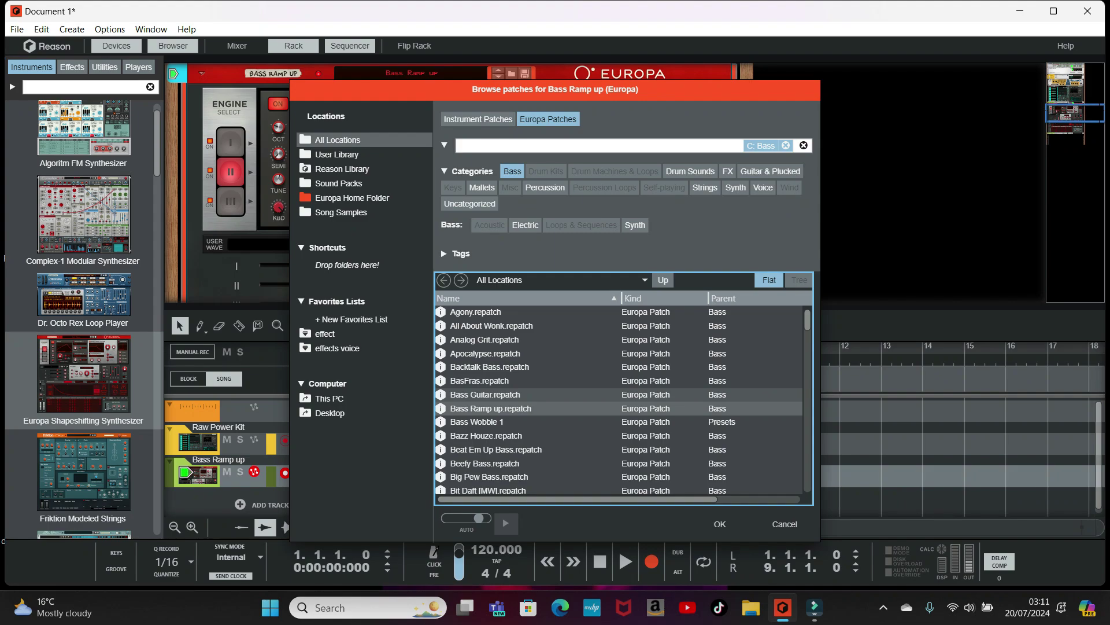
key(Down)
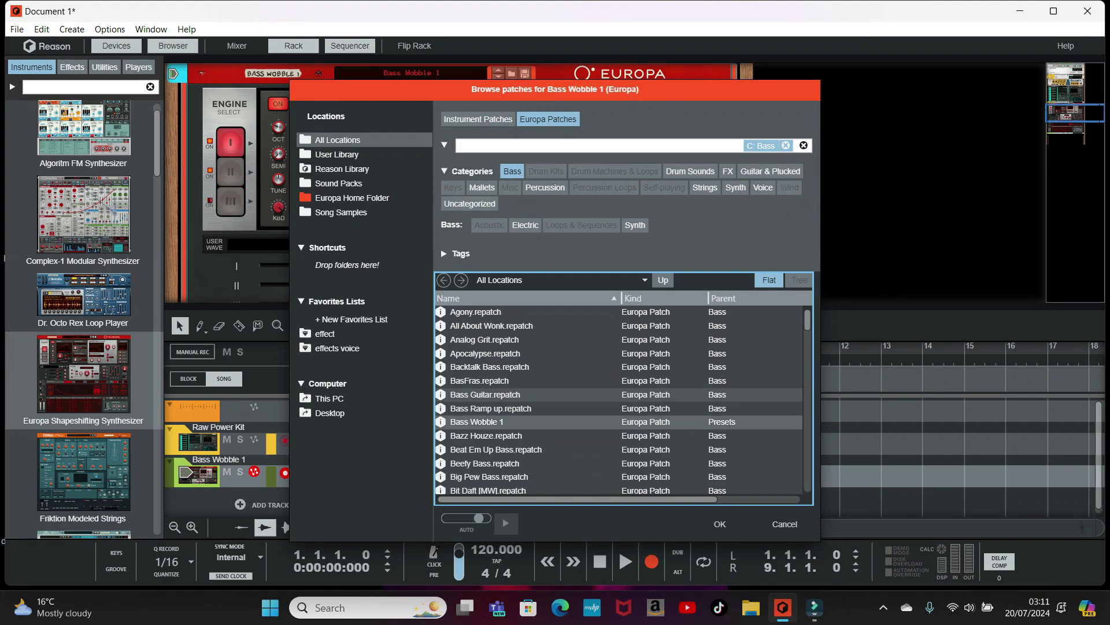
key(Down)
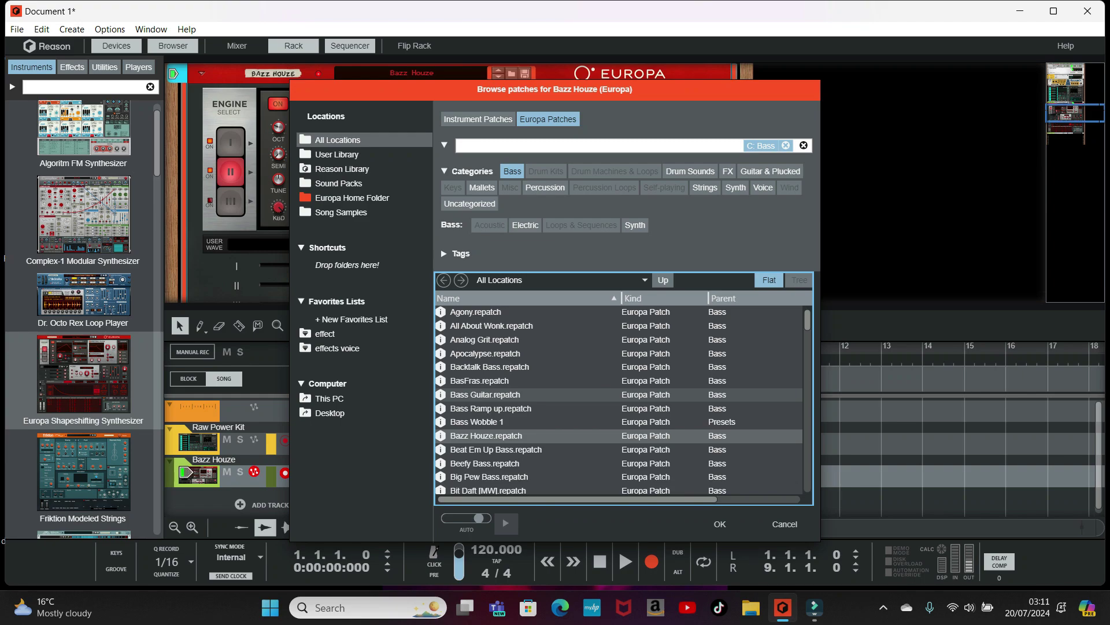
key(Down)
key(Up)
key(Up)
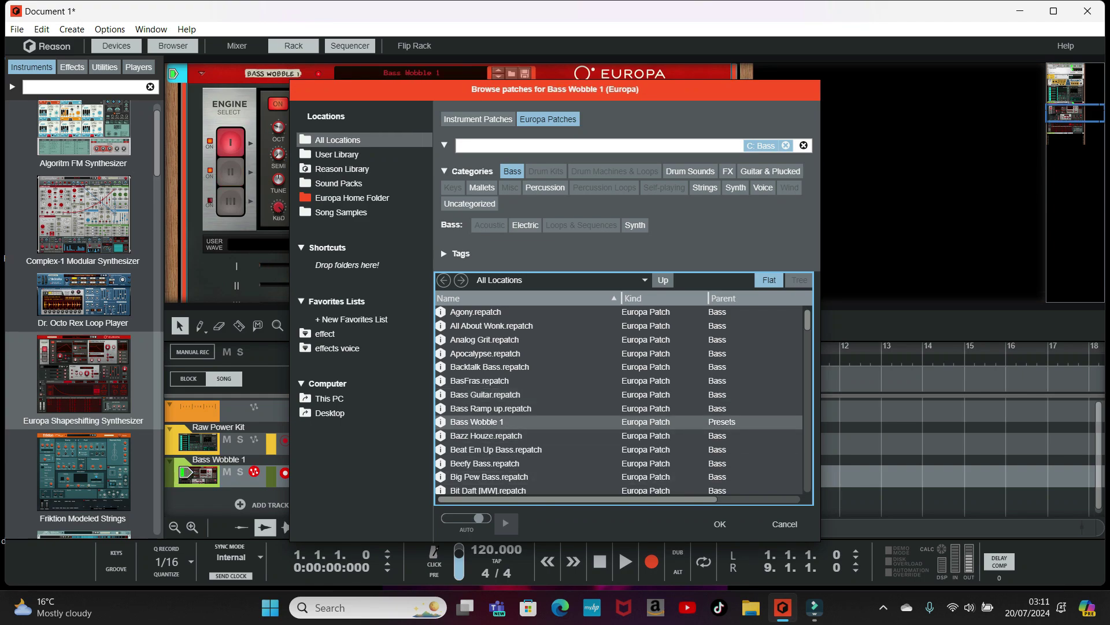
click(719, 523)
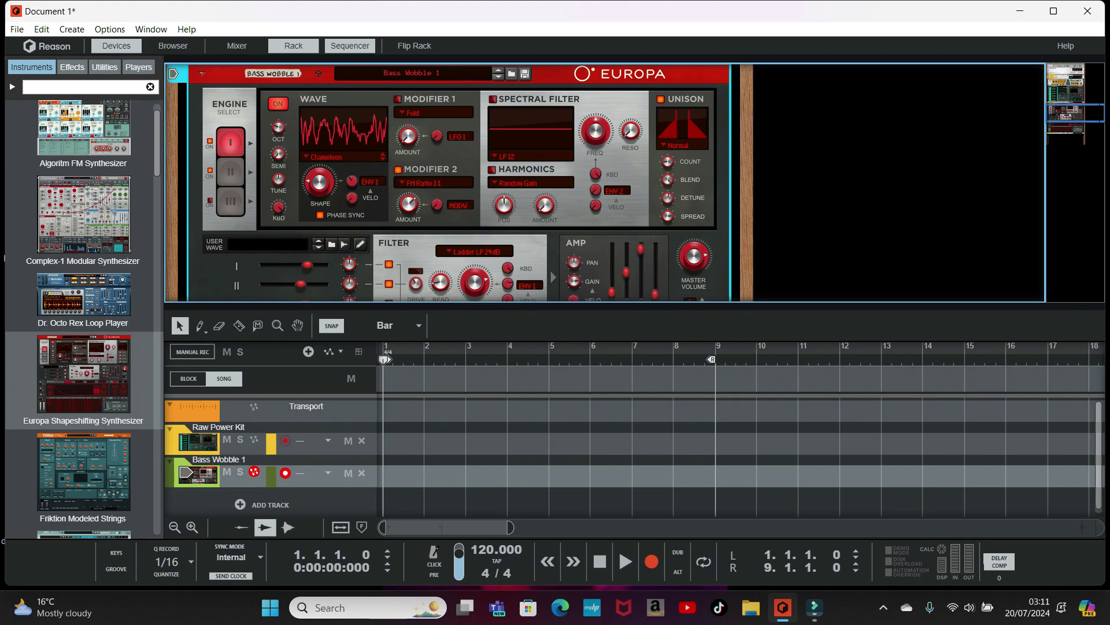
Step: Create a one-bar clip at bar 1 on the Bass Wobble 1 track and open it for note editing
click(198, 475)
double_click(403, 476)
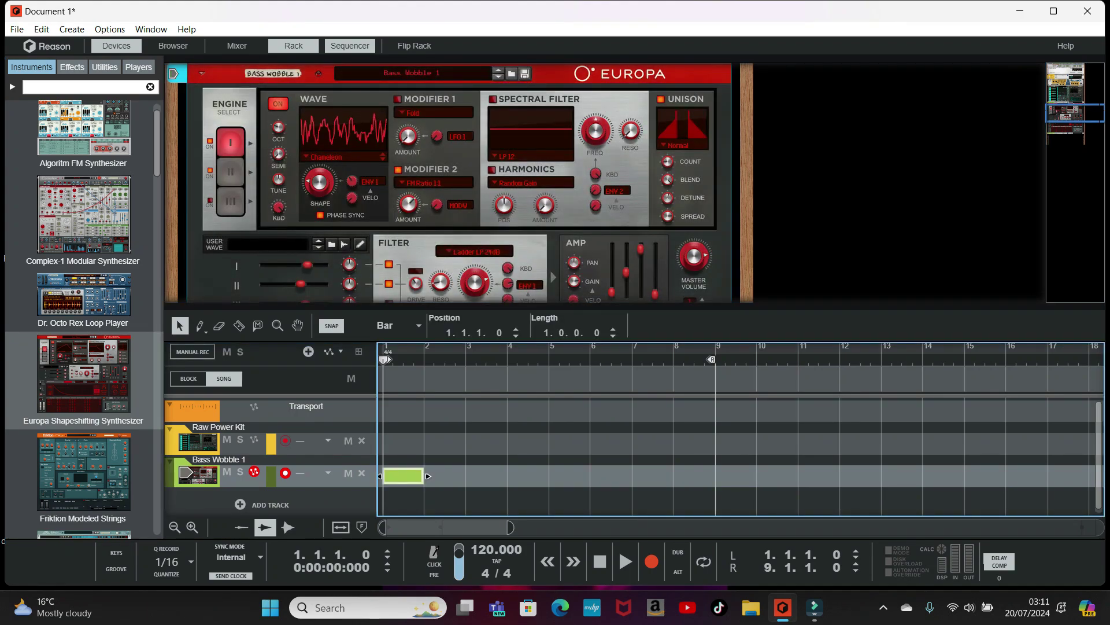
double_click(403, 476)
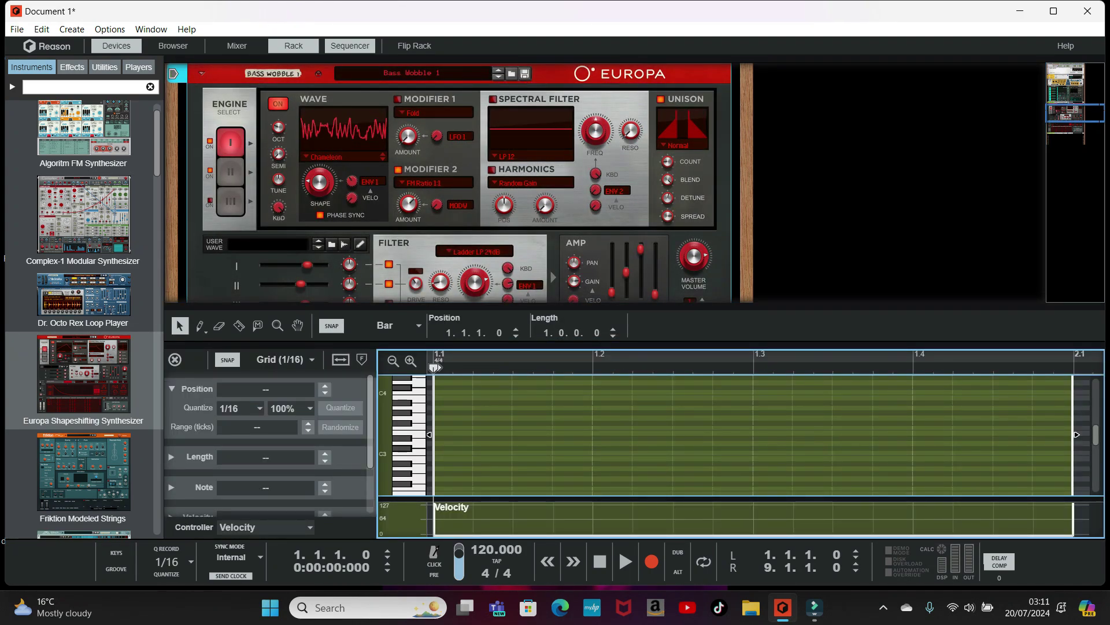
Step: Audition bass notes in several octaves on the clip's piano keys, ending on F1
scroll(752, 434, down, 8)
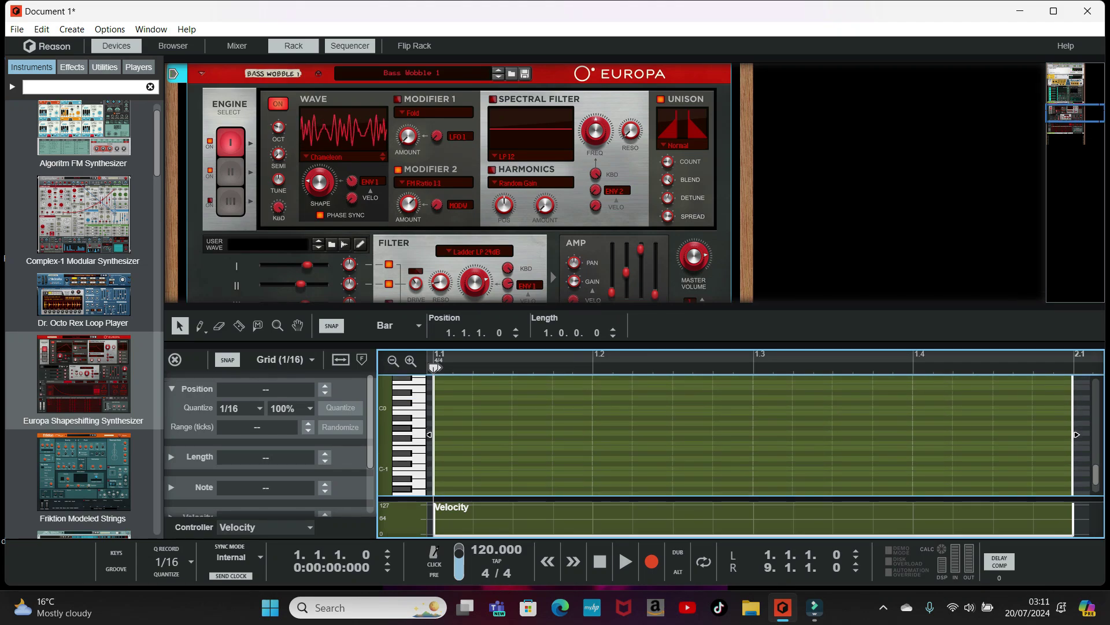
click(413, 450)
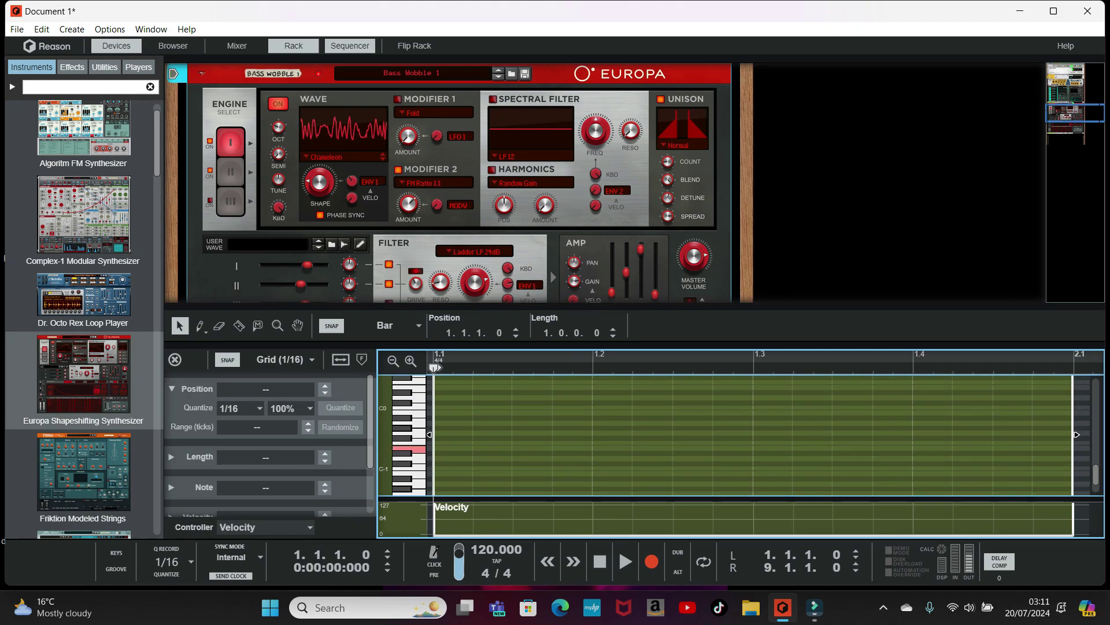
click(418, 442)
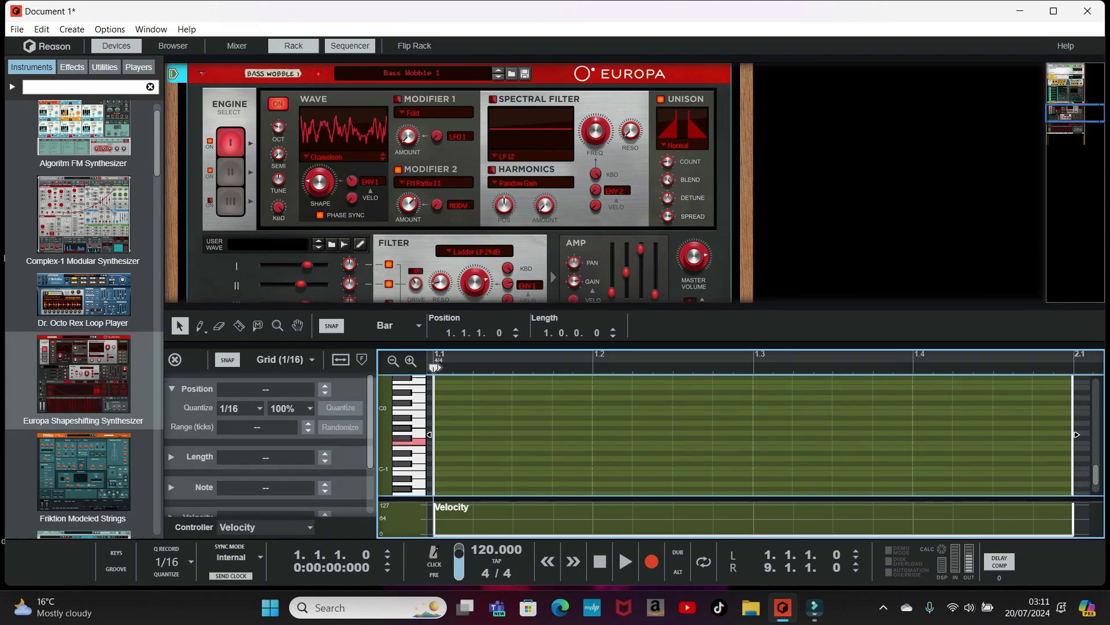
scroll(740, 435, up, 1)
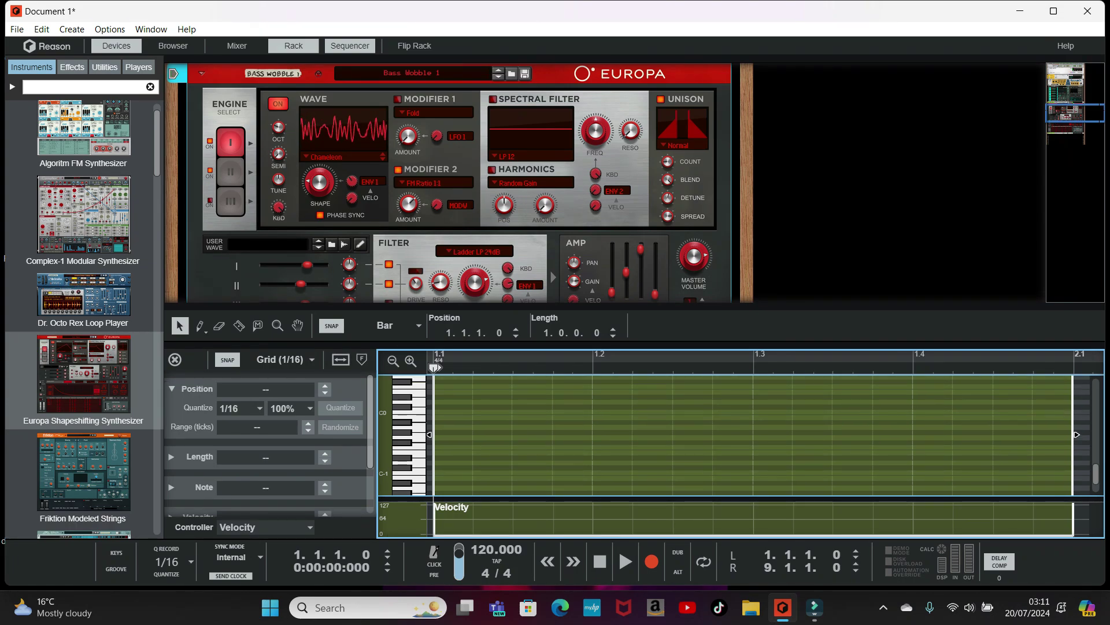
click(418, 386)
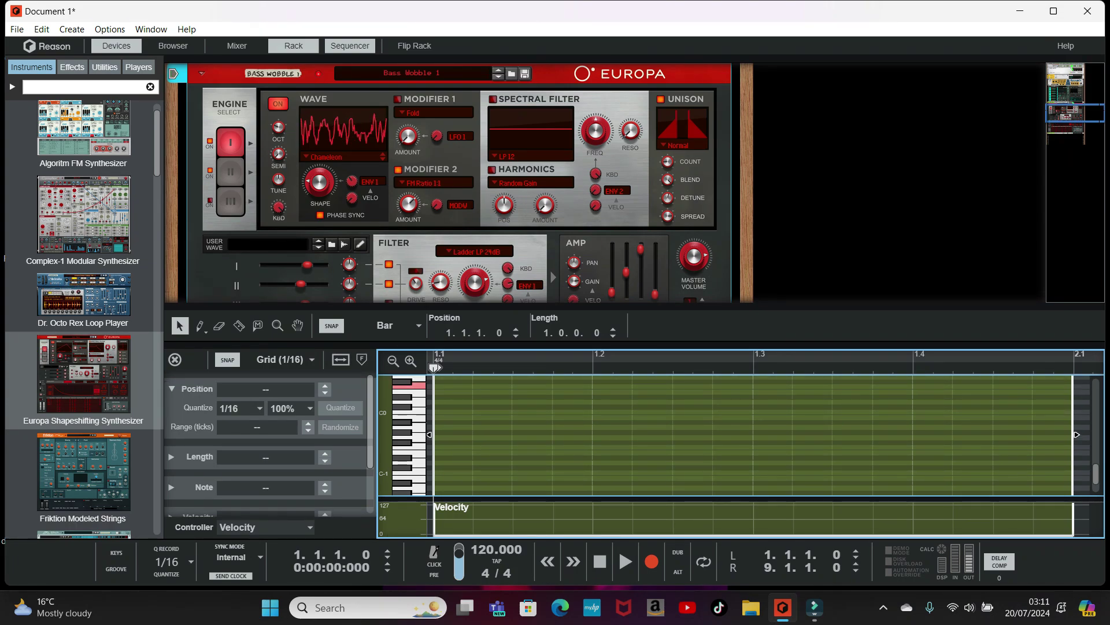
scroll(752, 434, up, 10)
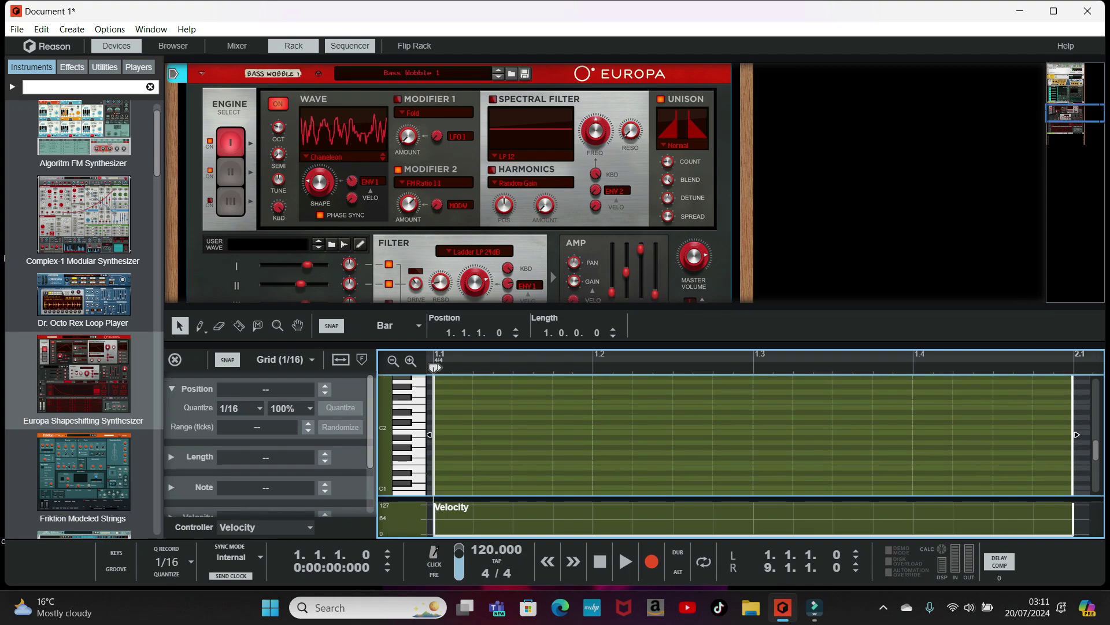
click(419, 404)
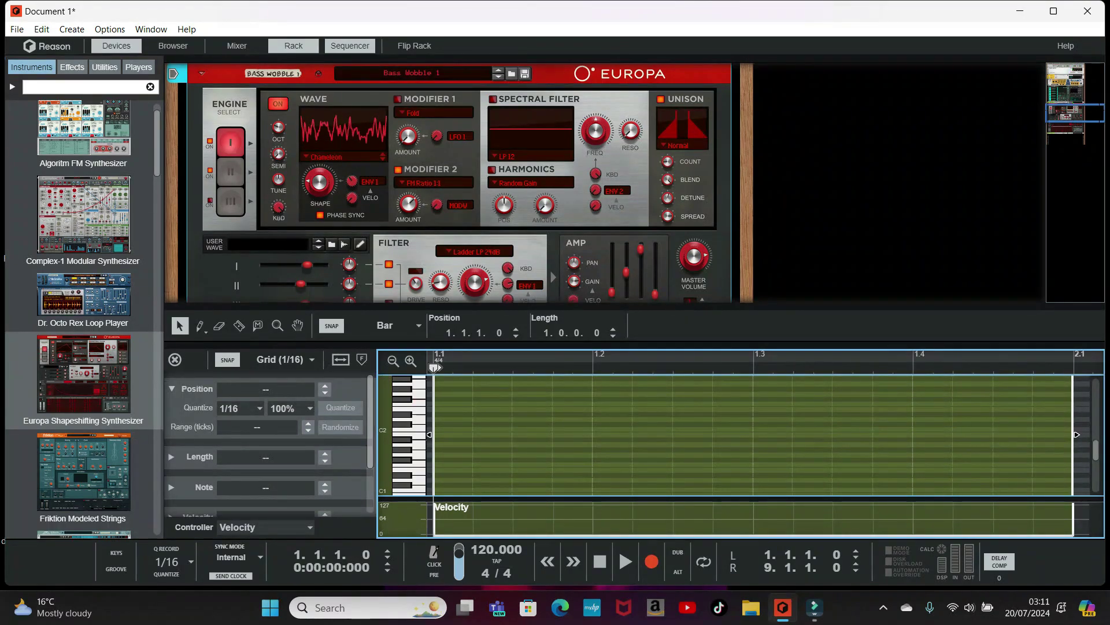
click(419, 463)
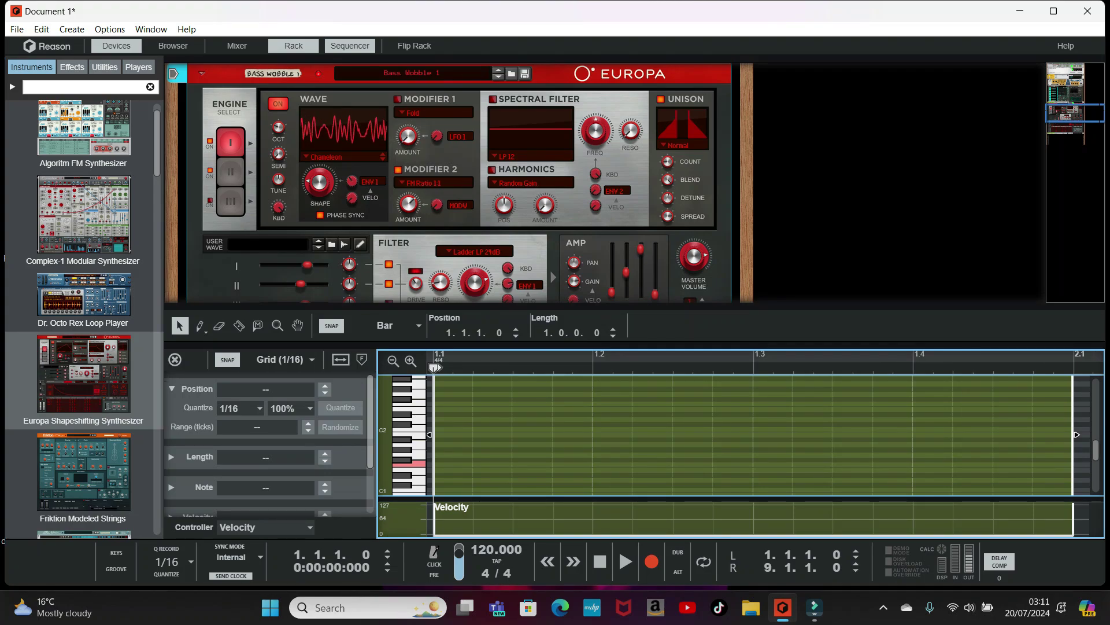
Step: Draw an F1 note two beats long at the clip's start and loop playback over its length
double_click(446, 465)
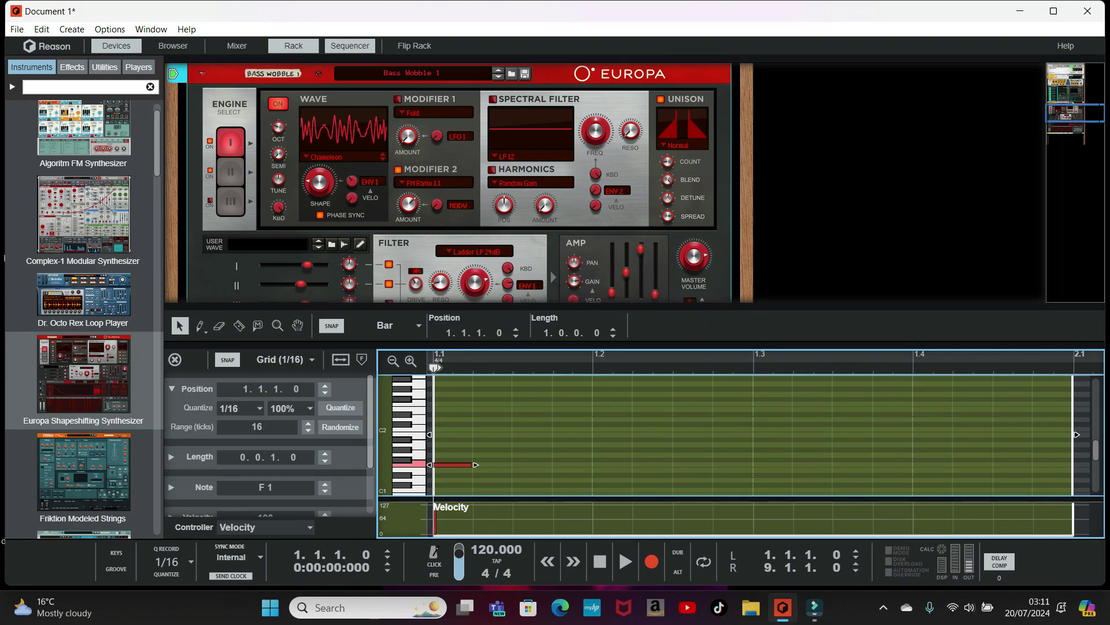
drag(475, 464, 753, 465)
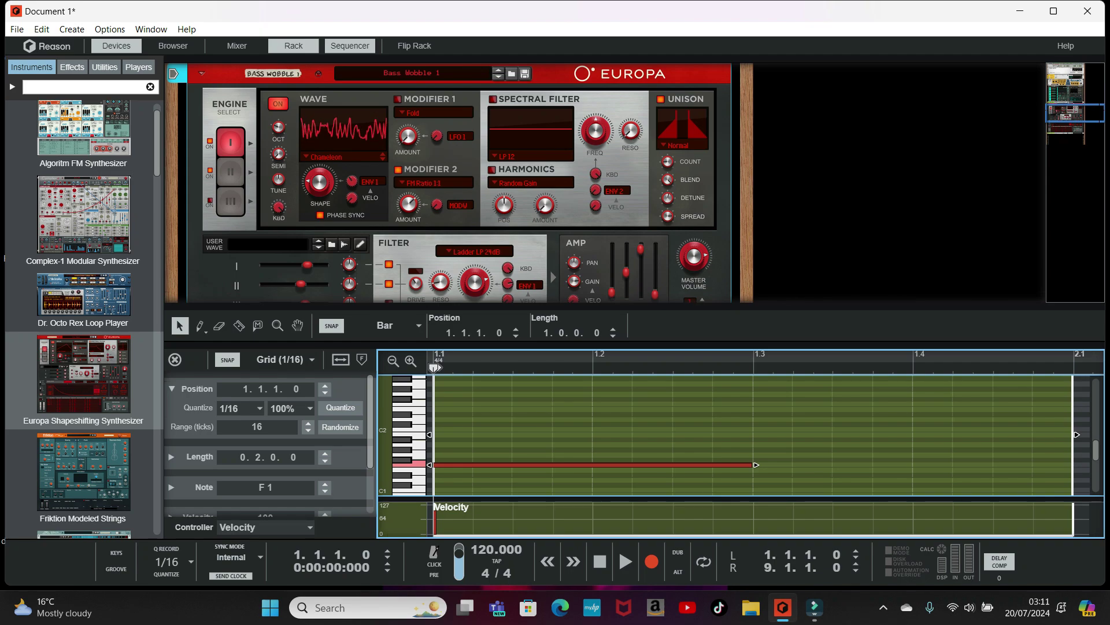
key(ctrl+l)
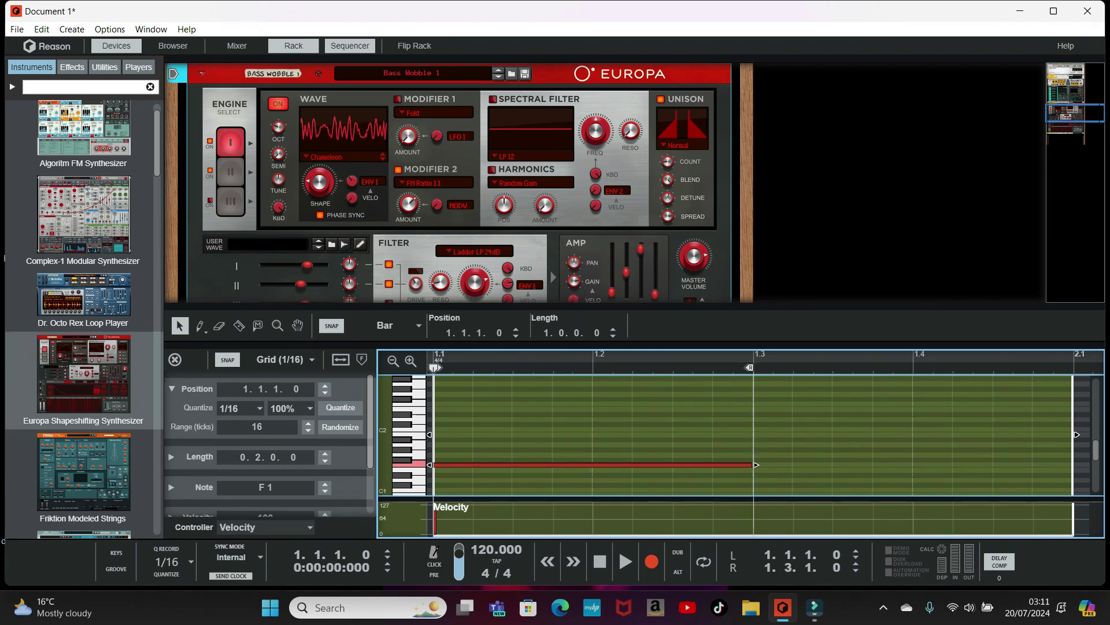
key(space)
key(l)
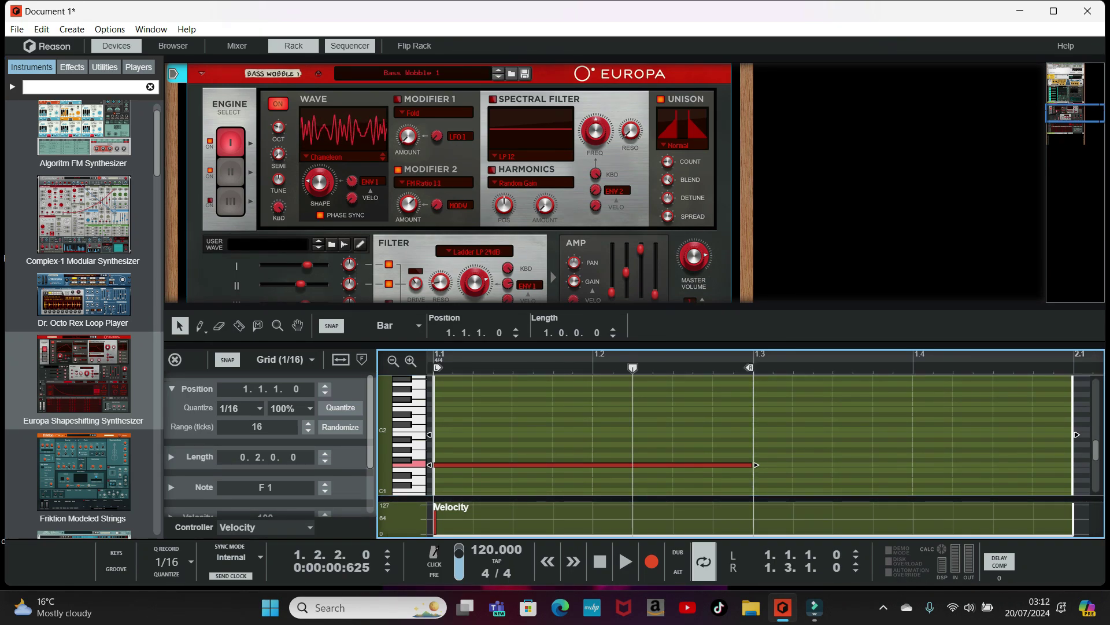
click(600, 561)
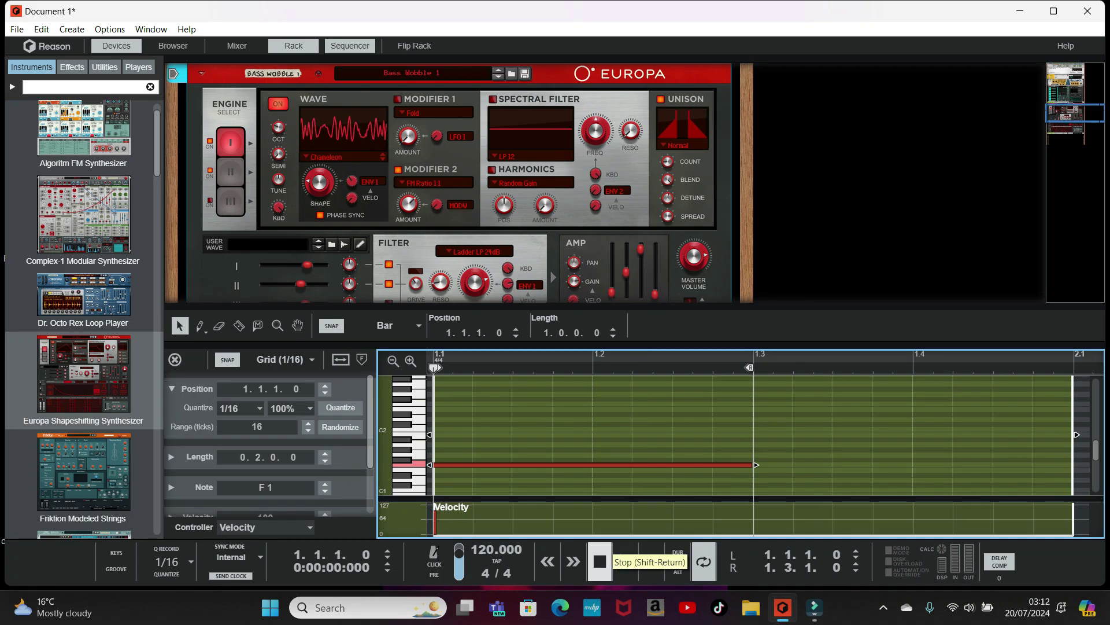
Step: Split the F1 note at 1.1.2, 1.2.1 and 1.2.3 with the Razor tool and play the loop
key(r)
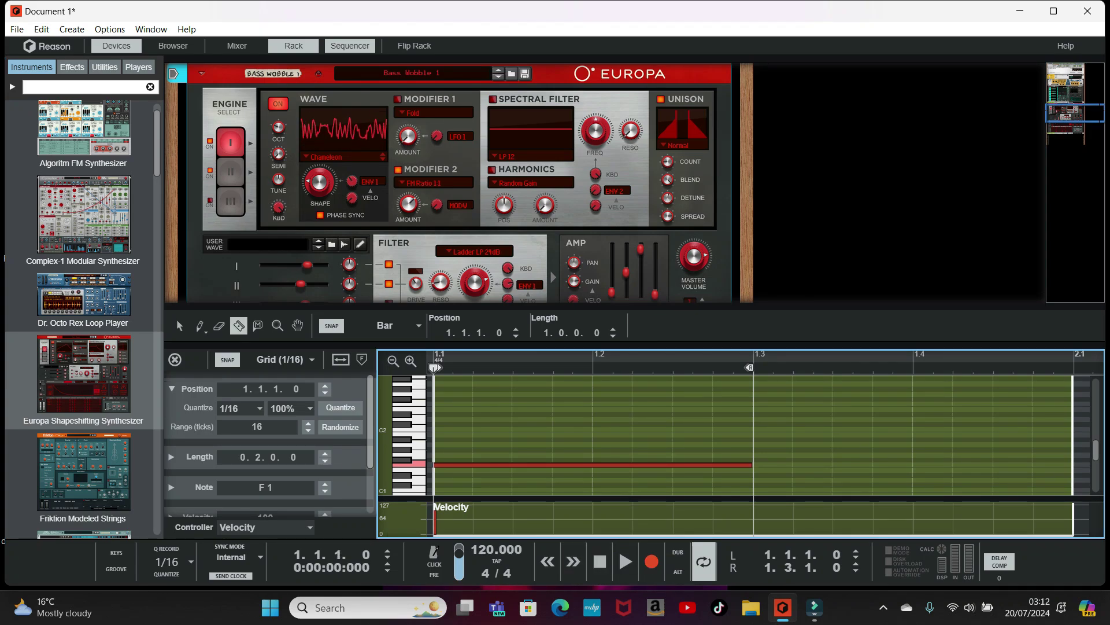
click(473, 465)
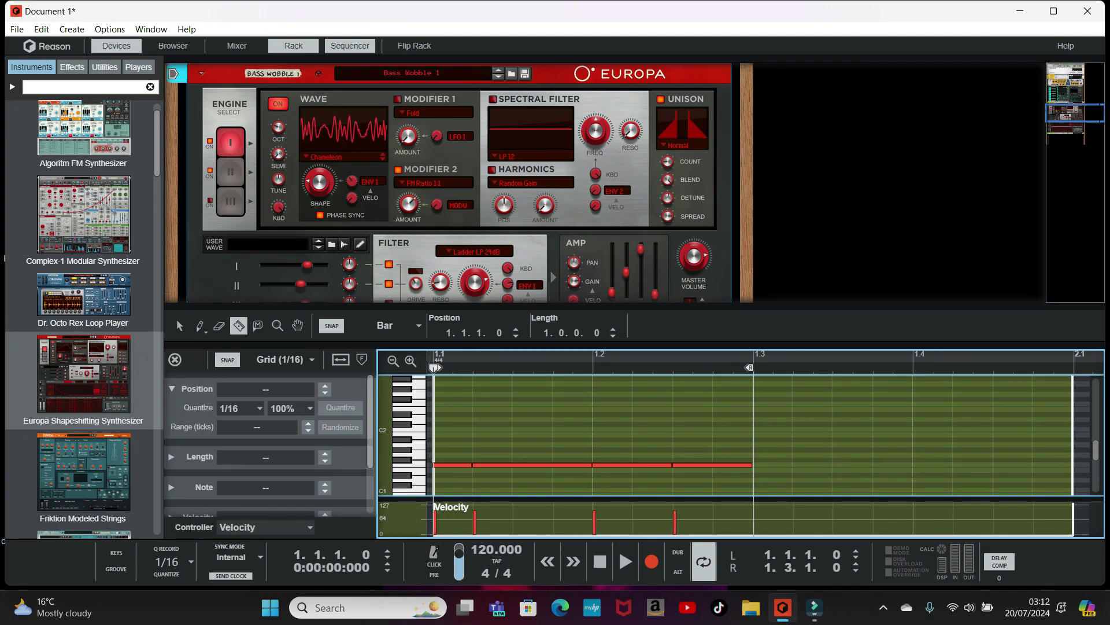
key(q)
key(space)
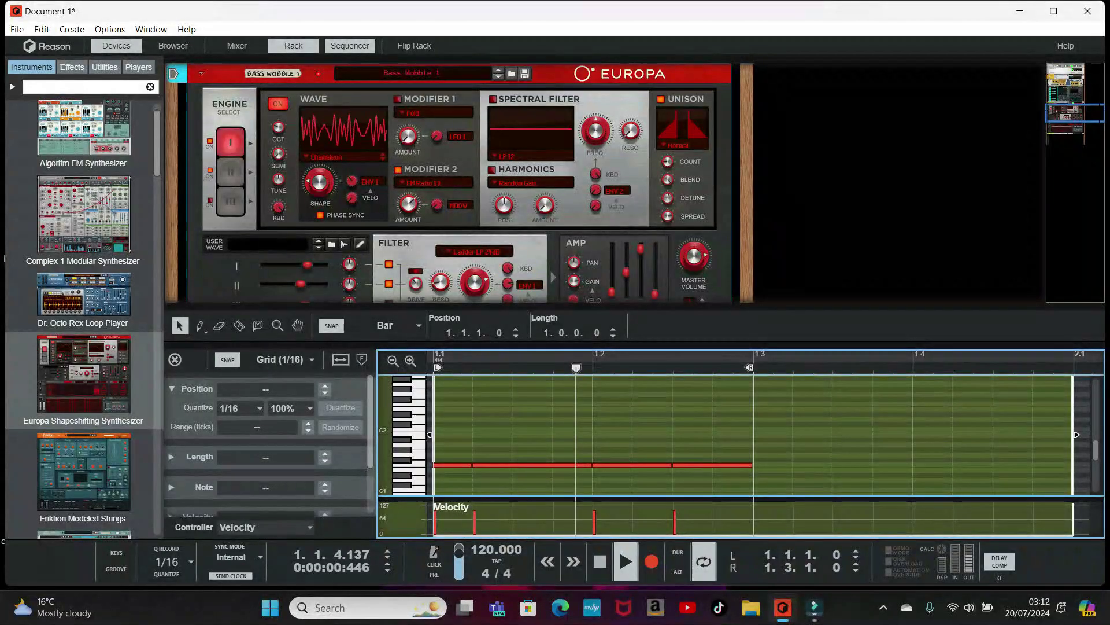
Step: Compare Europa's three engines by switching them on and off during loop playback, keeping only engine 1 on
click(210, 201)
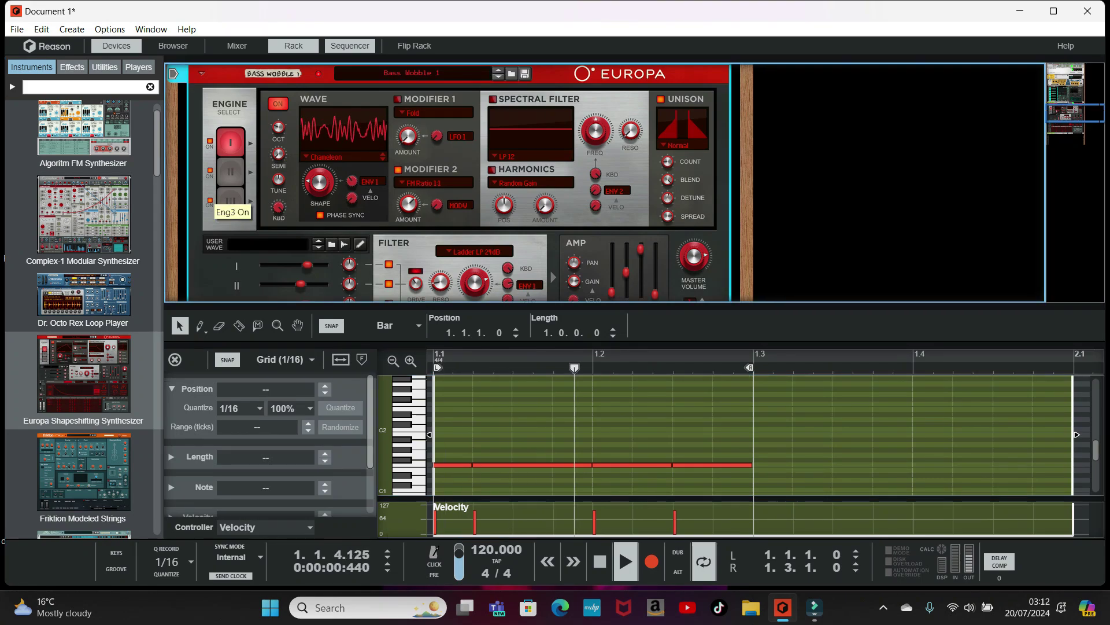
click(210, 172)
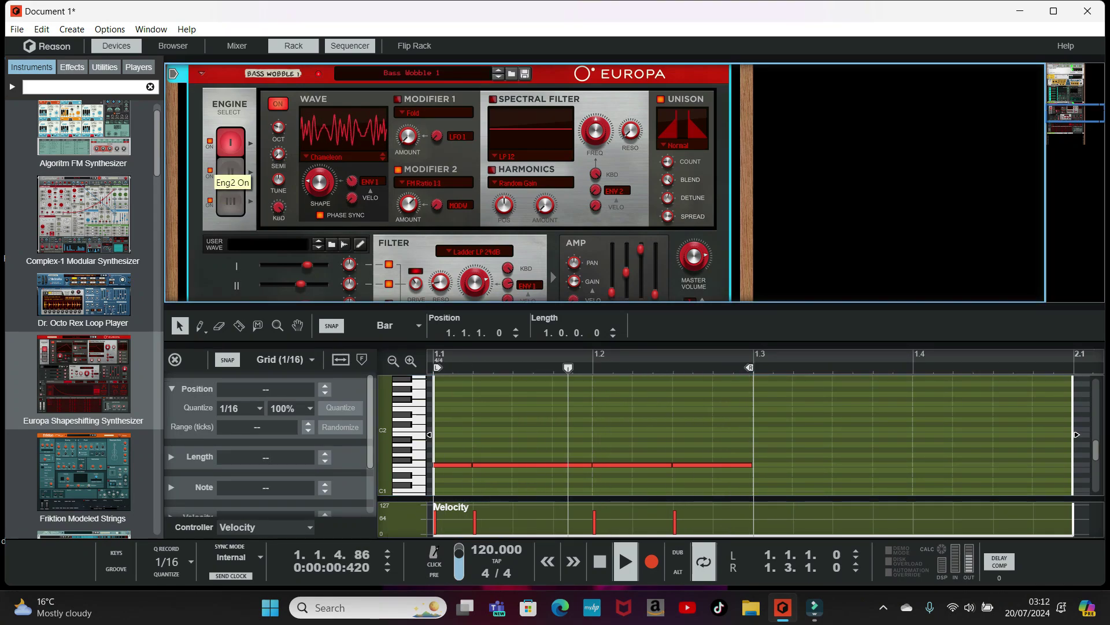
click(210, 141)
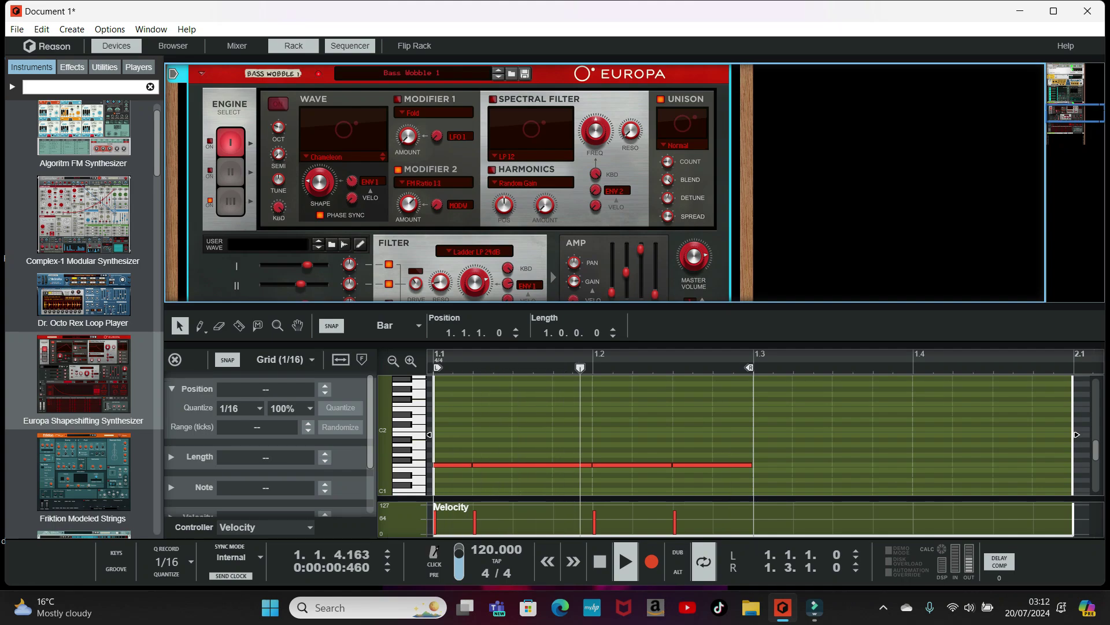
click(209, 172)
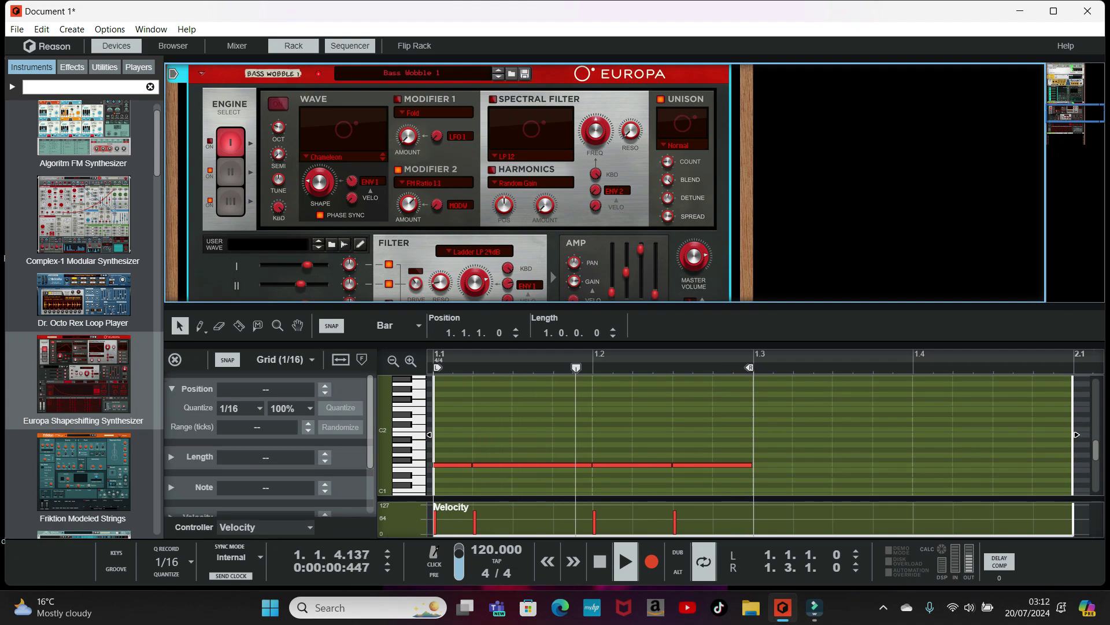
click(210, 170)
click(210, 200)
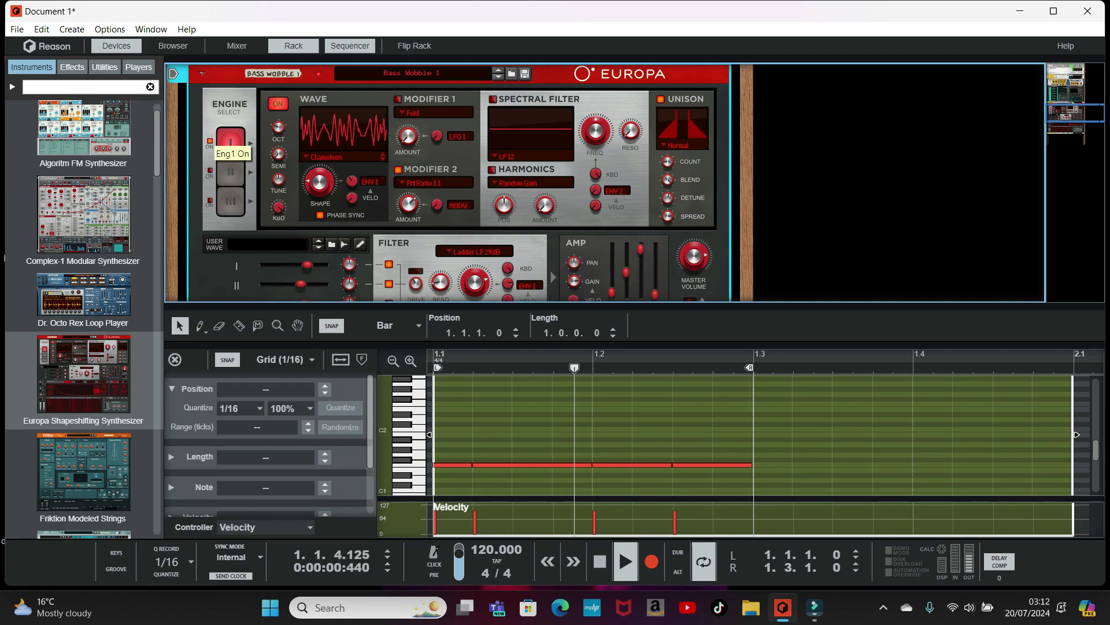
scroll(210, 200, down, 3)
scroll(210, 201, down, 3)
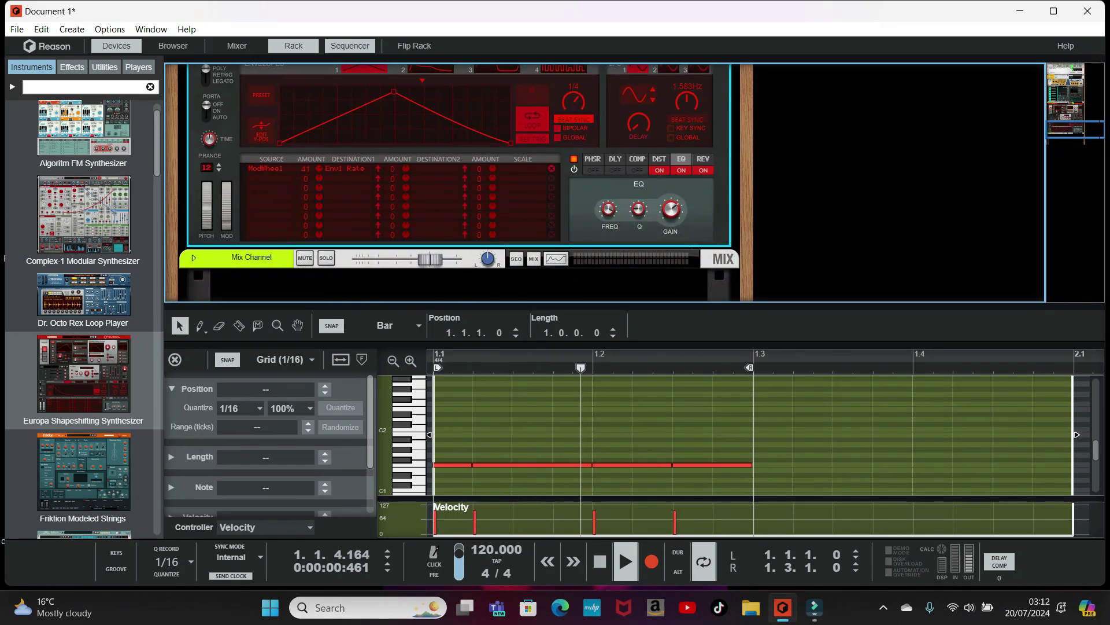
Step: Try several preset shapes on Europa's envelope during loop playback, ending on the smooth curve with two sharp peaks
click(261, 95)
click(489, 136)
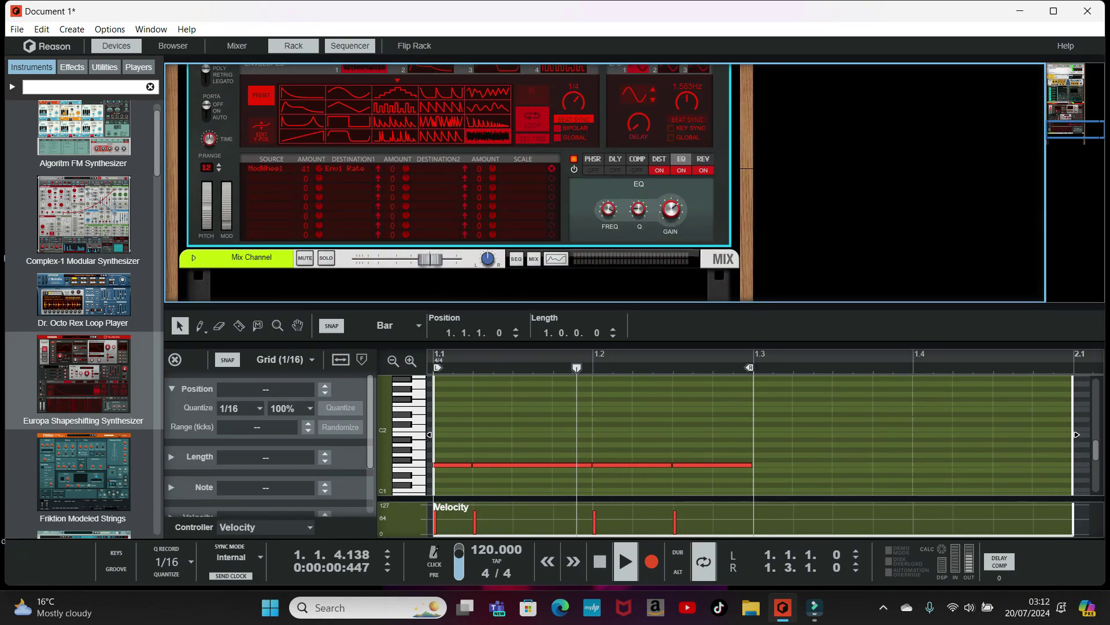
click(442, 137)
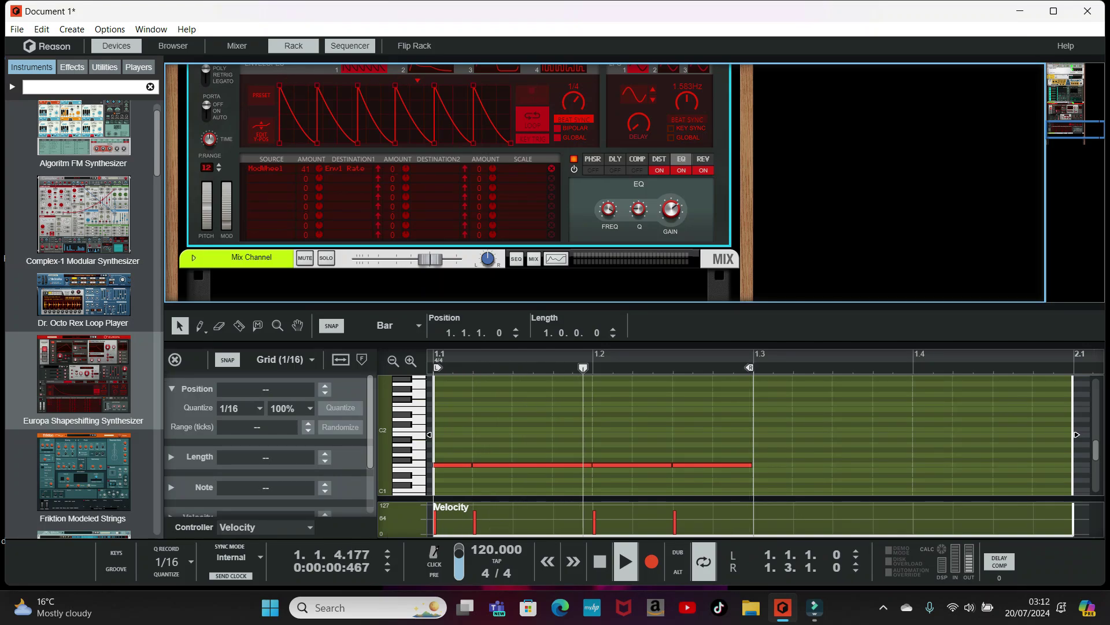
click(261, 95)
click(442, 108)
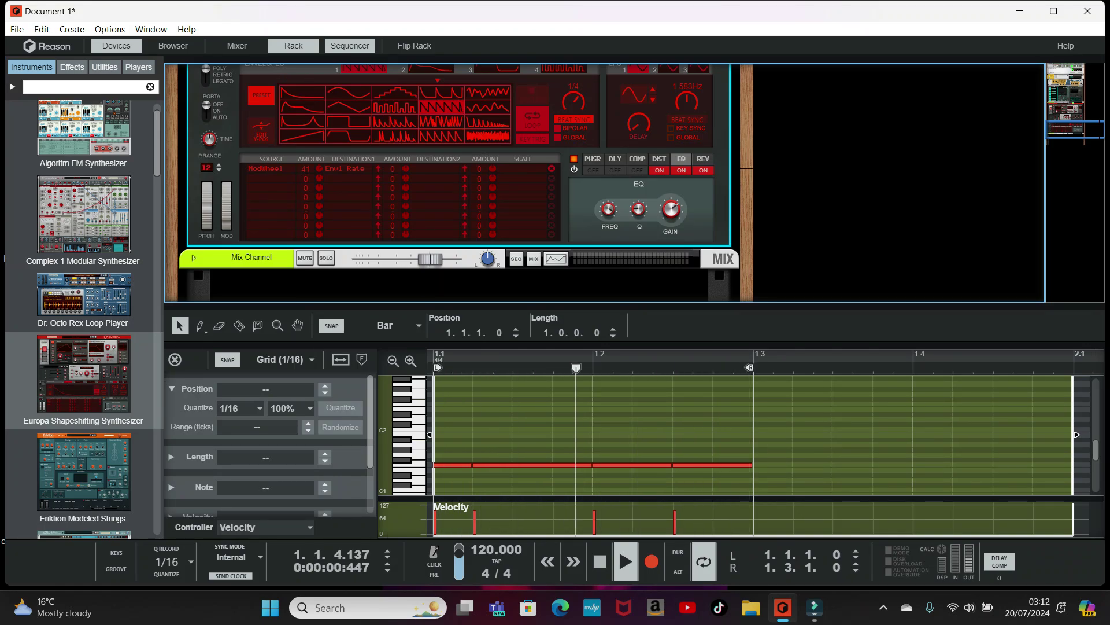
click(262, 96)
click(303, 122)
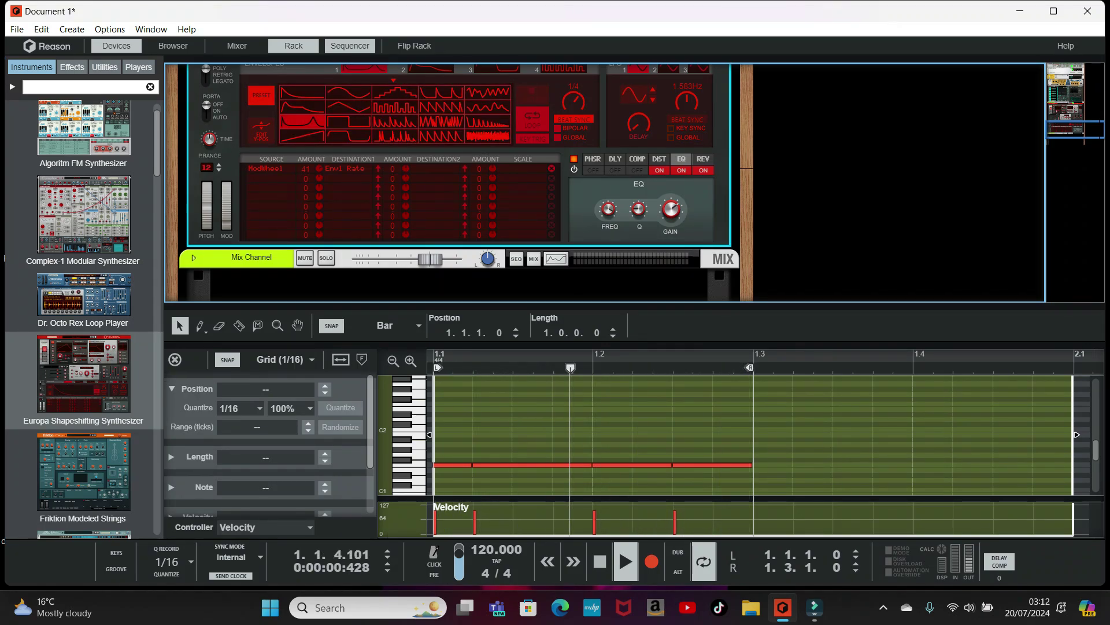
mouse_move(318, 169)
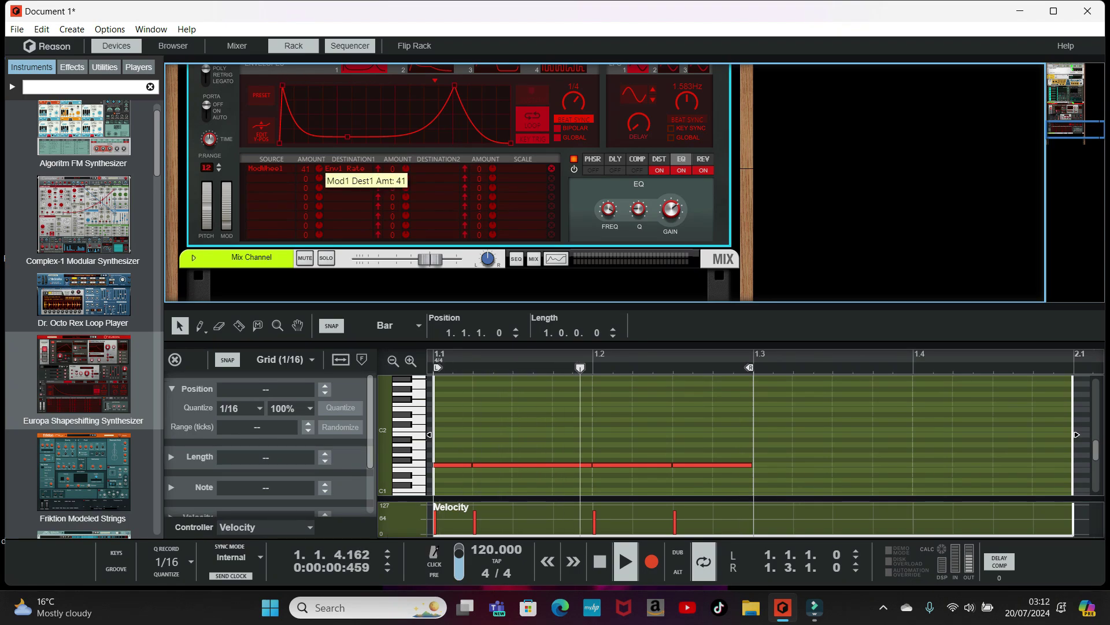
Step: Switch on Europa's engine 2, and set engine 1's Modifier 1 to Hard Sync and Modifier 2 to Wrap
scroll(319, 169, up, 6)
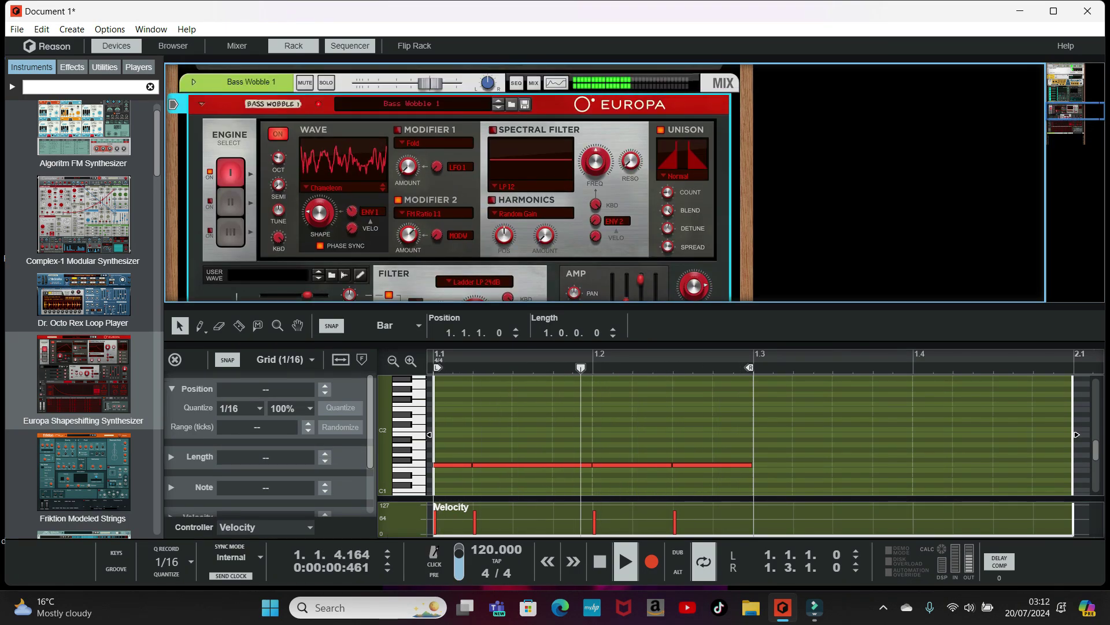
click(210, 201)
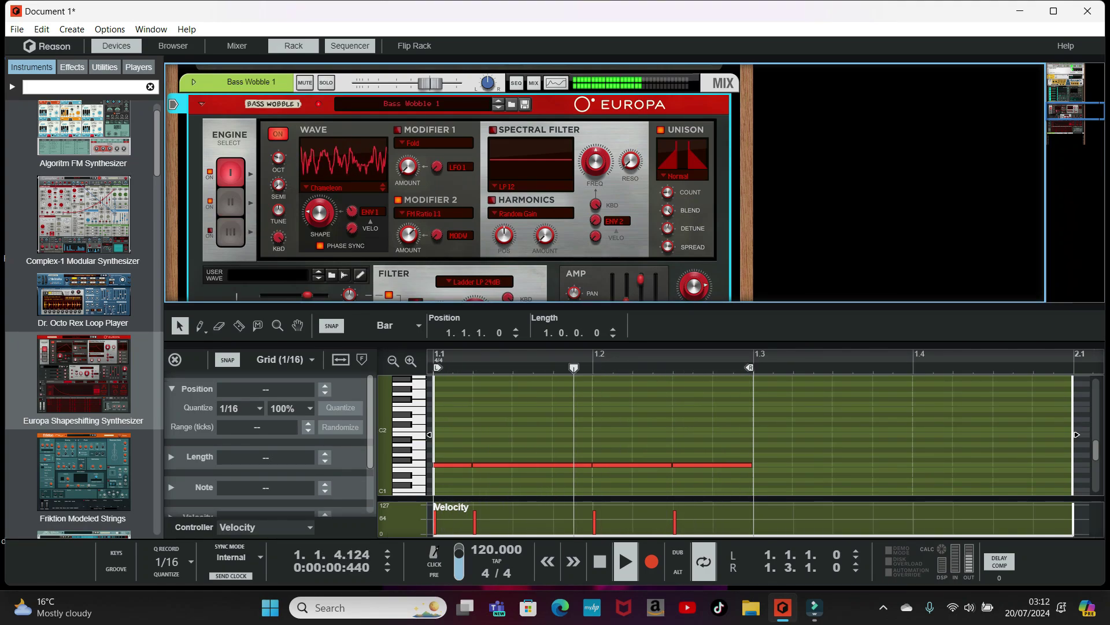
click(413, 143)
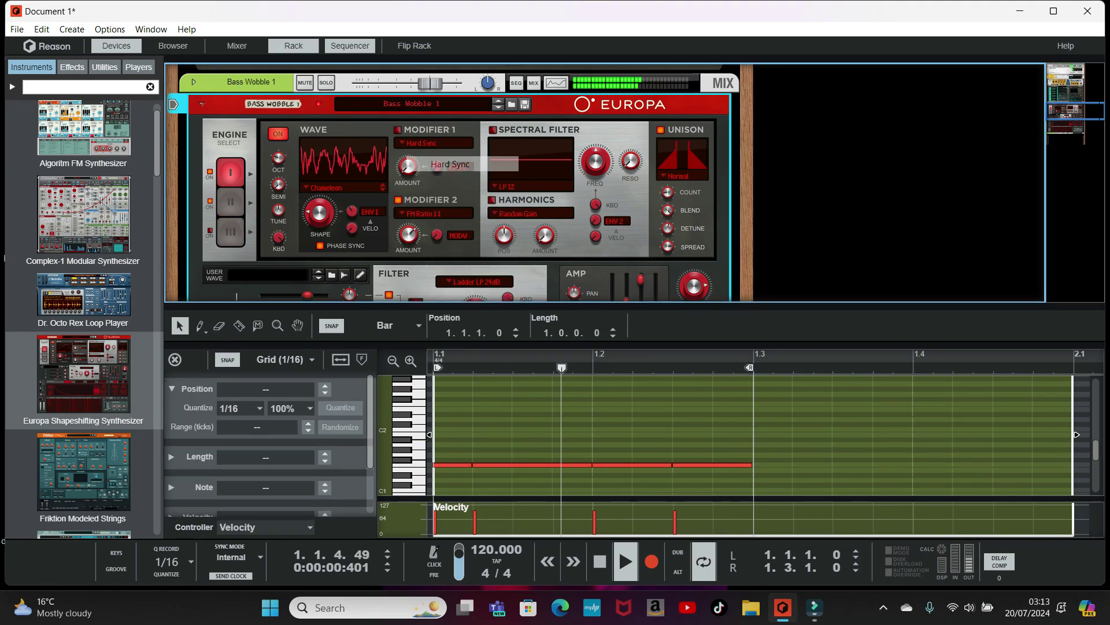
click(450, 164)
click(414, 213)
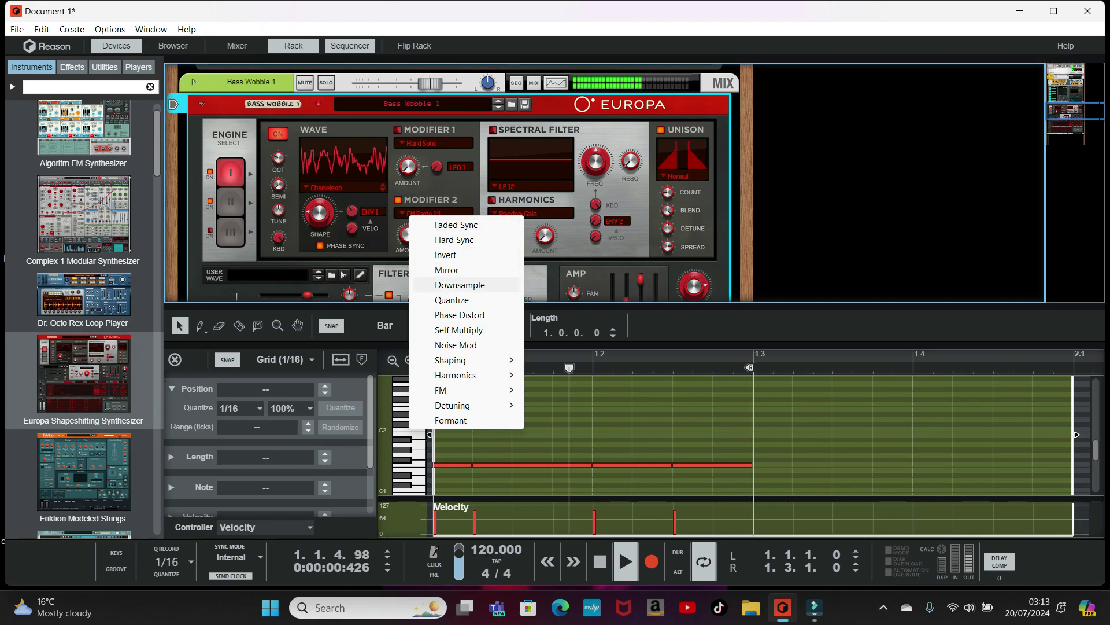
mouse_move(463, 359)
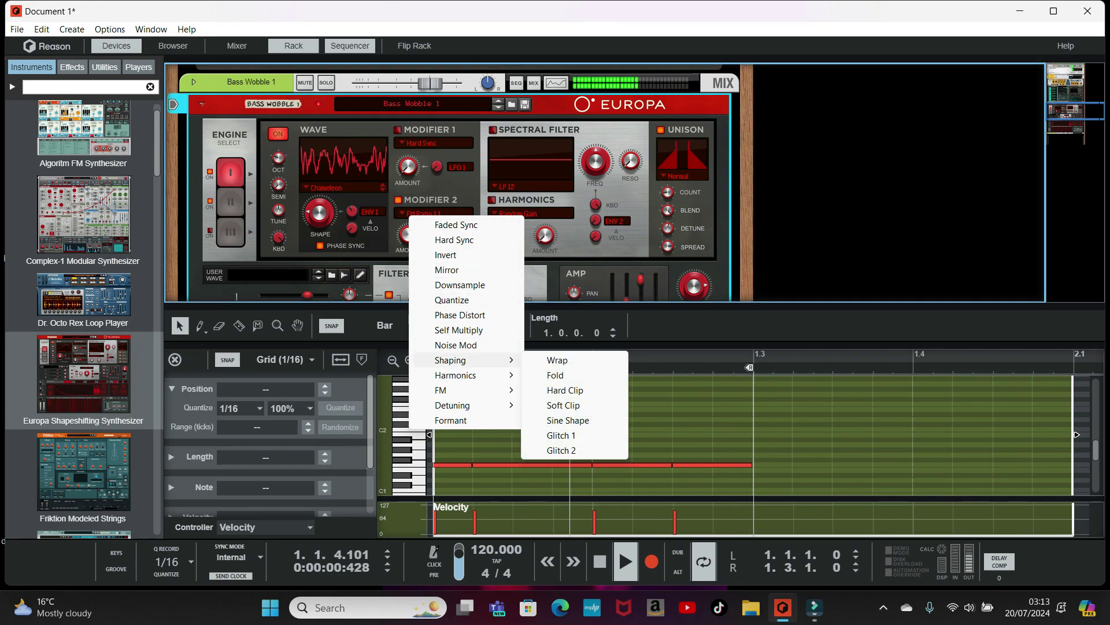
click(557, 360)
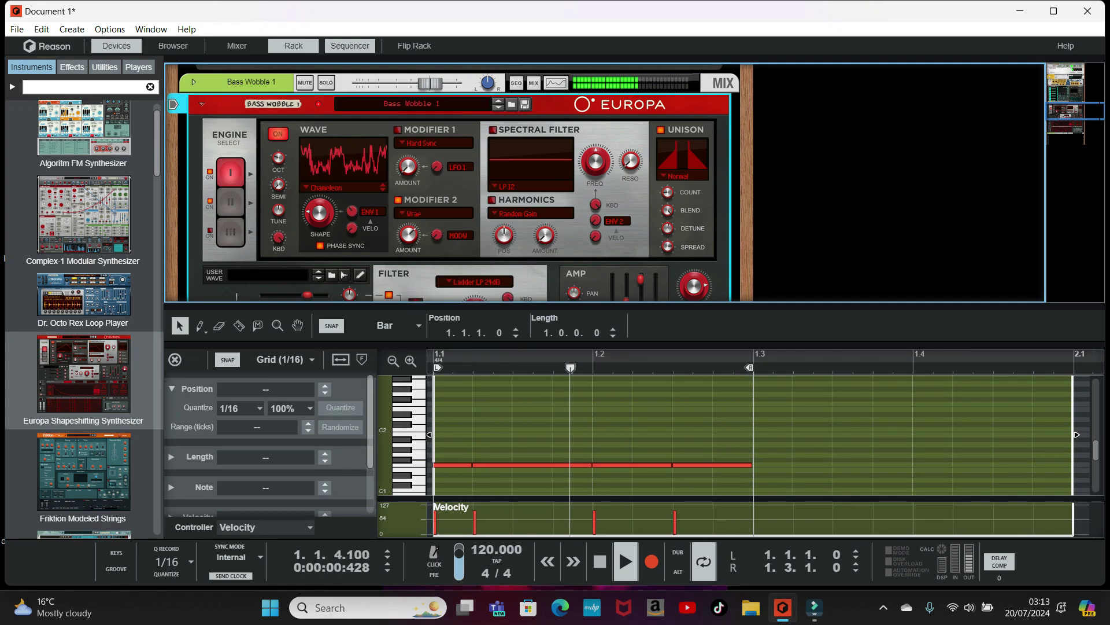
Step: Switch on engine 1's Modifier 1 with the Mirror type and raise its Spectral Filter frequency to 100%
click(403, 142)
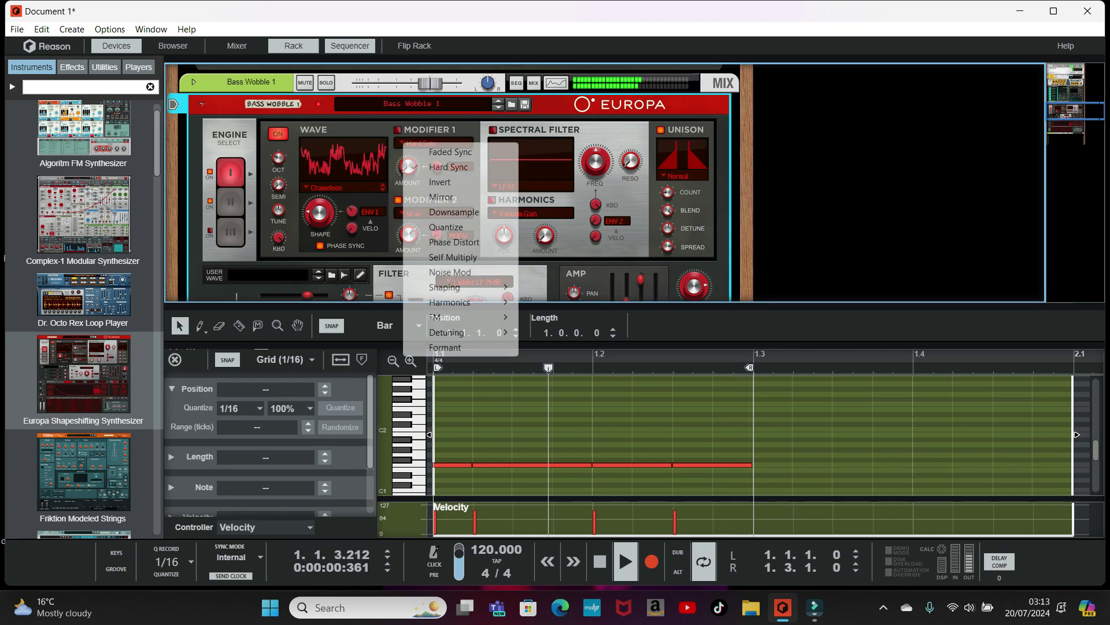
click(398, 130)
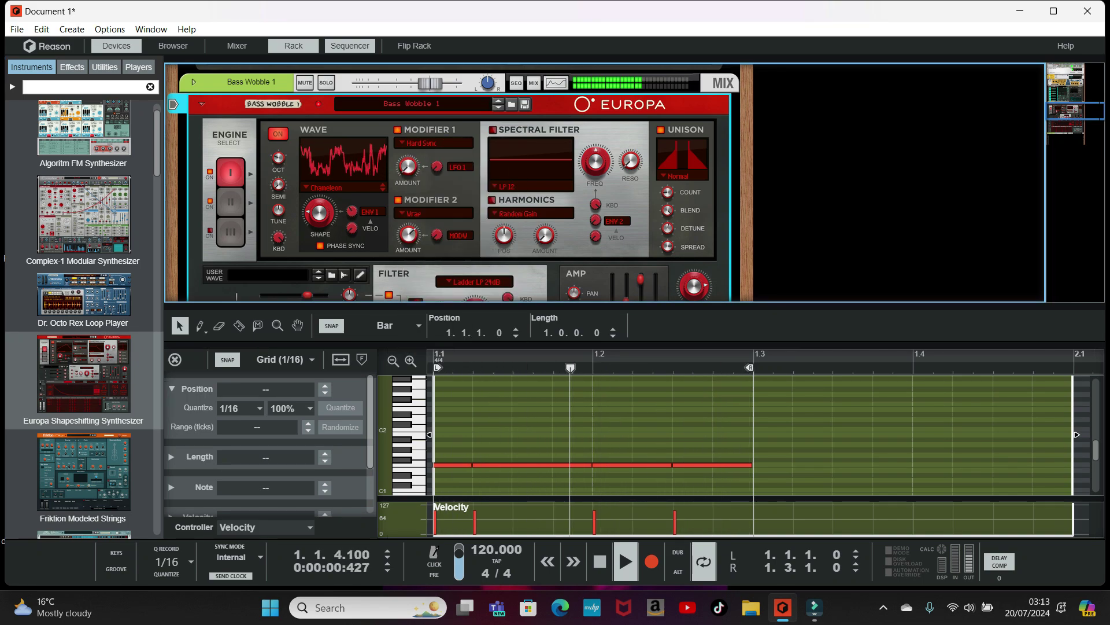
click(416, 143)
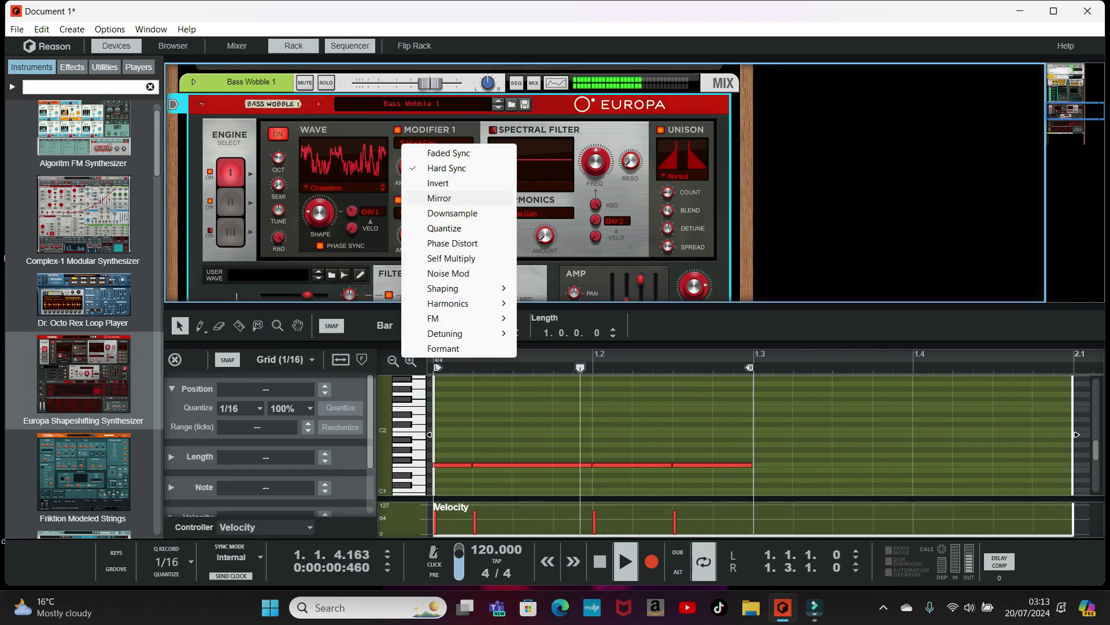
click(440, 198)
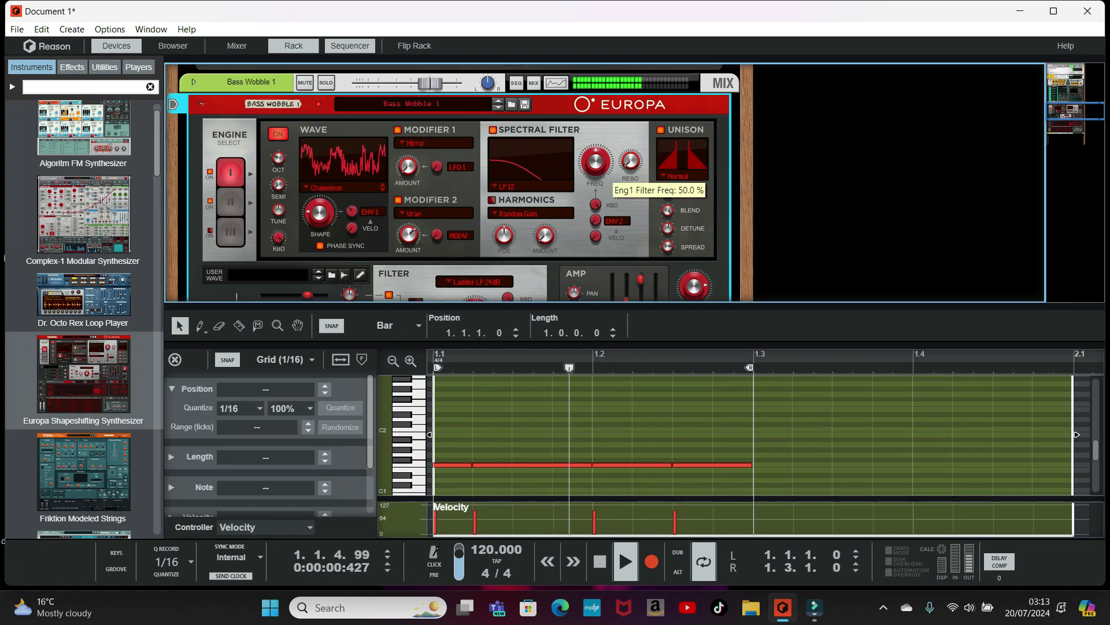
drag(595, 162, 595, 104)
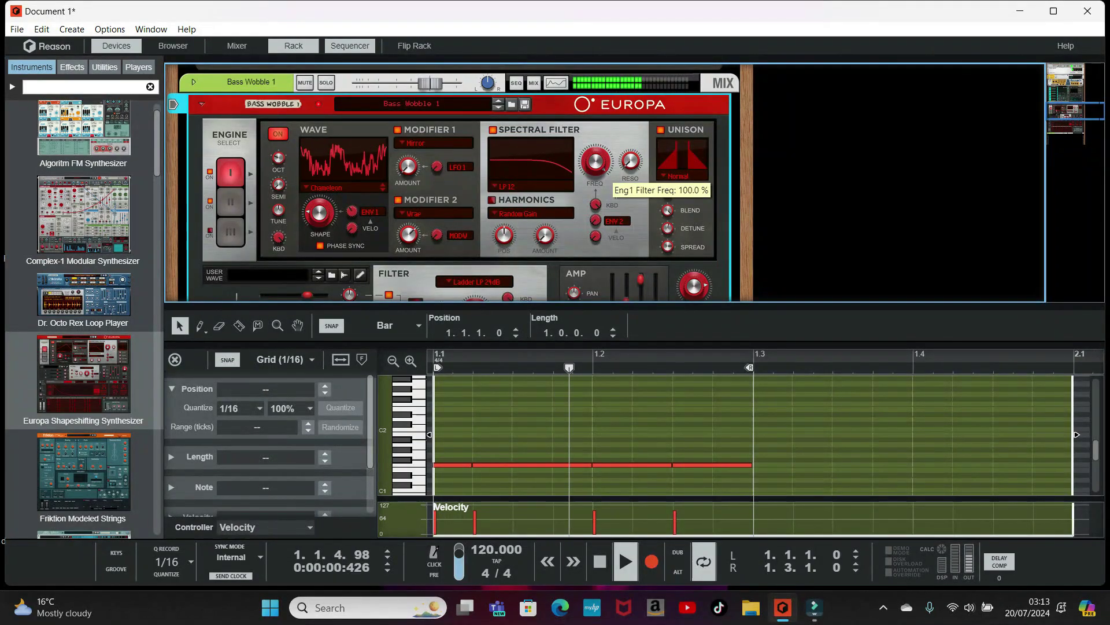
drag(595, 162, 595, 134)
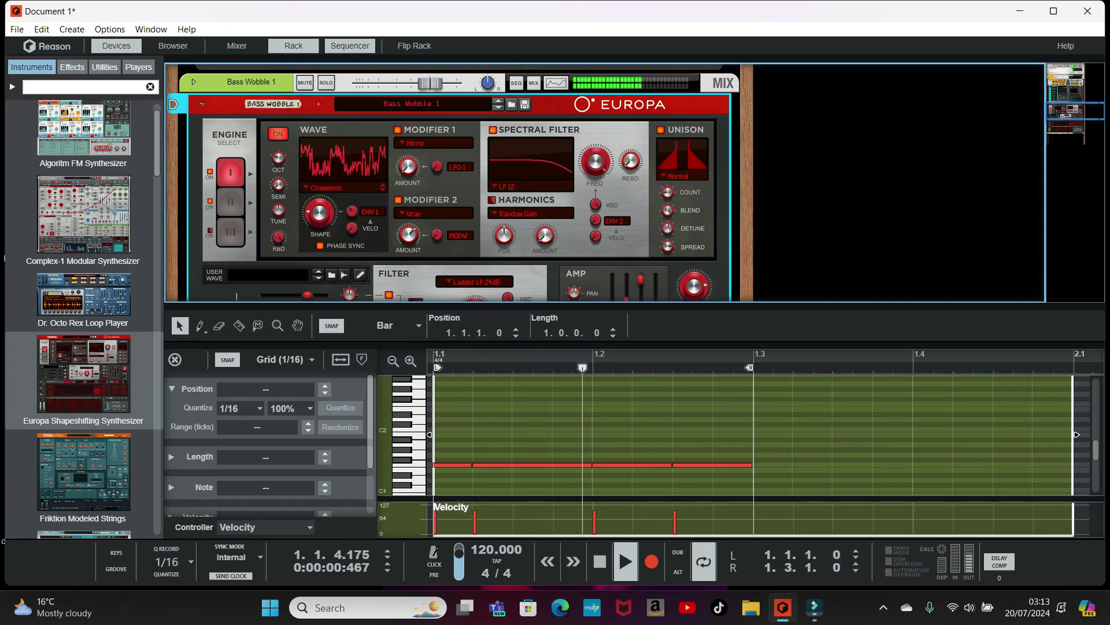
Step: Fold the Europa device and delete it together with the empty Mix Channel below it
scroll(595, 174, down, 3)
scroll(595, 173, up, 5)
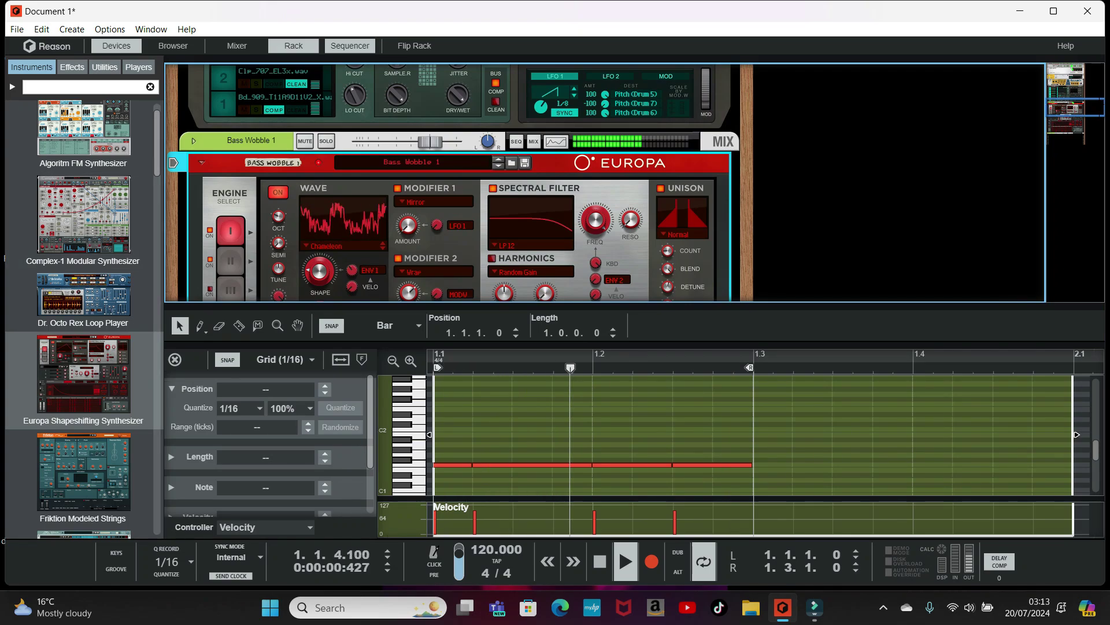
click(202, 162)
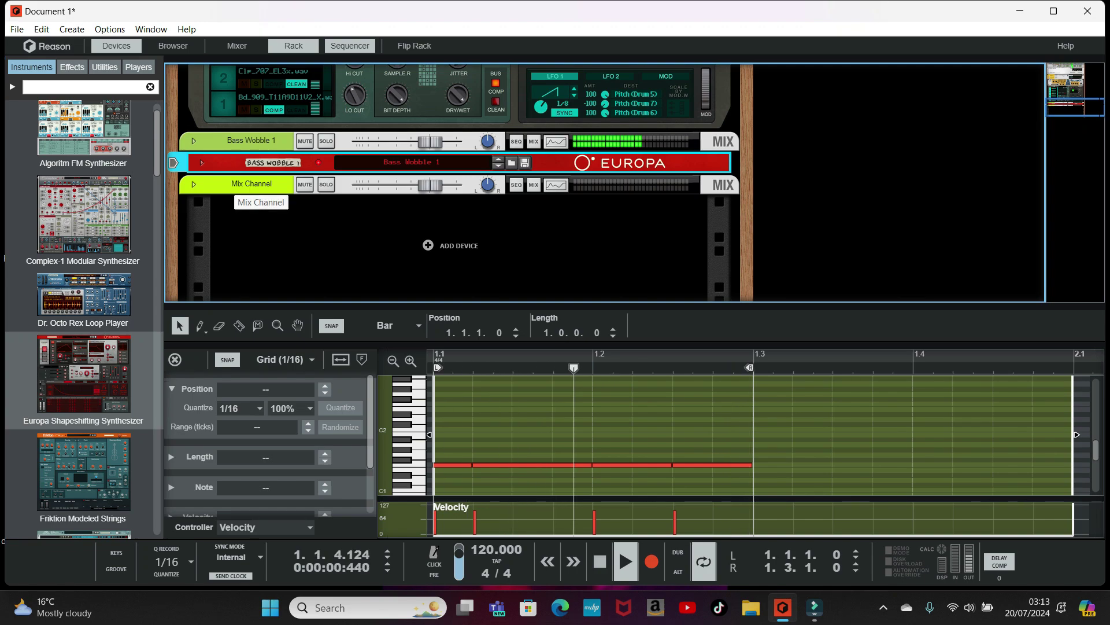
ctrl+click(243, 185)
key(Delete)
key(Return)
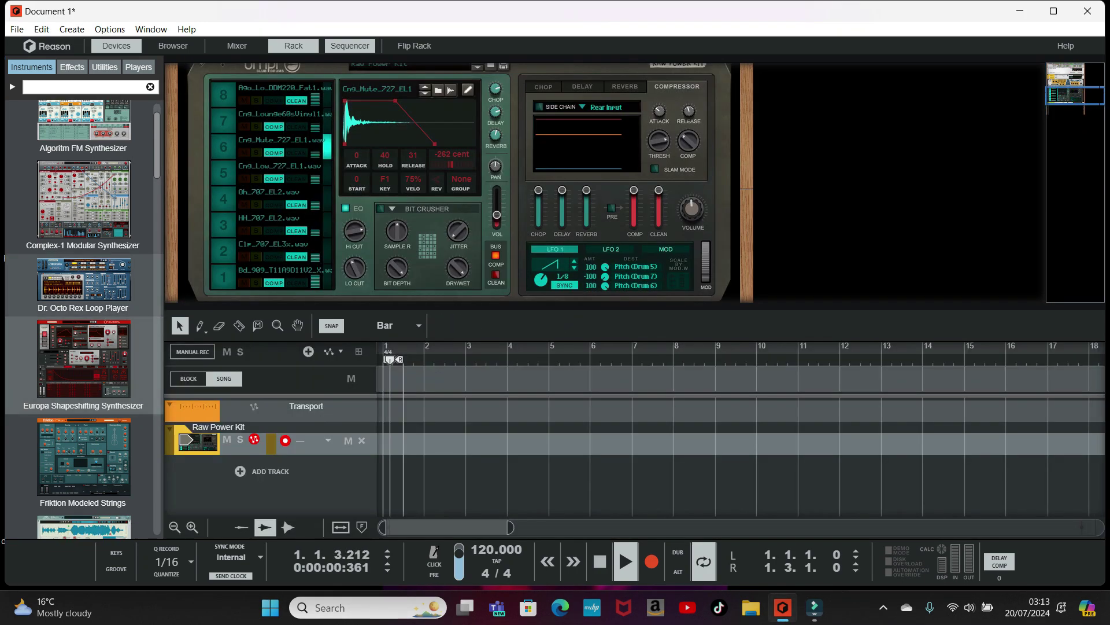
Step: Add a Grain Sample Manipulator instrument to the rack from the instrument devices
scroll(85, 318, down, 2)
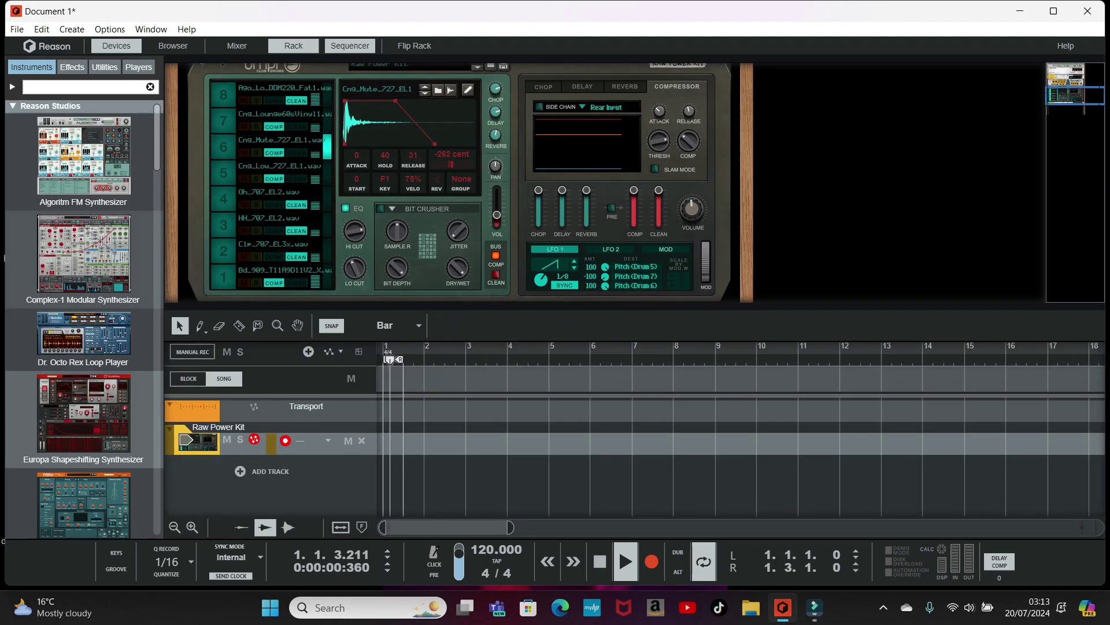
scroll(86, 318, down, 1)
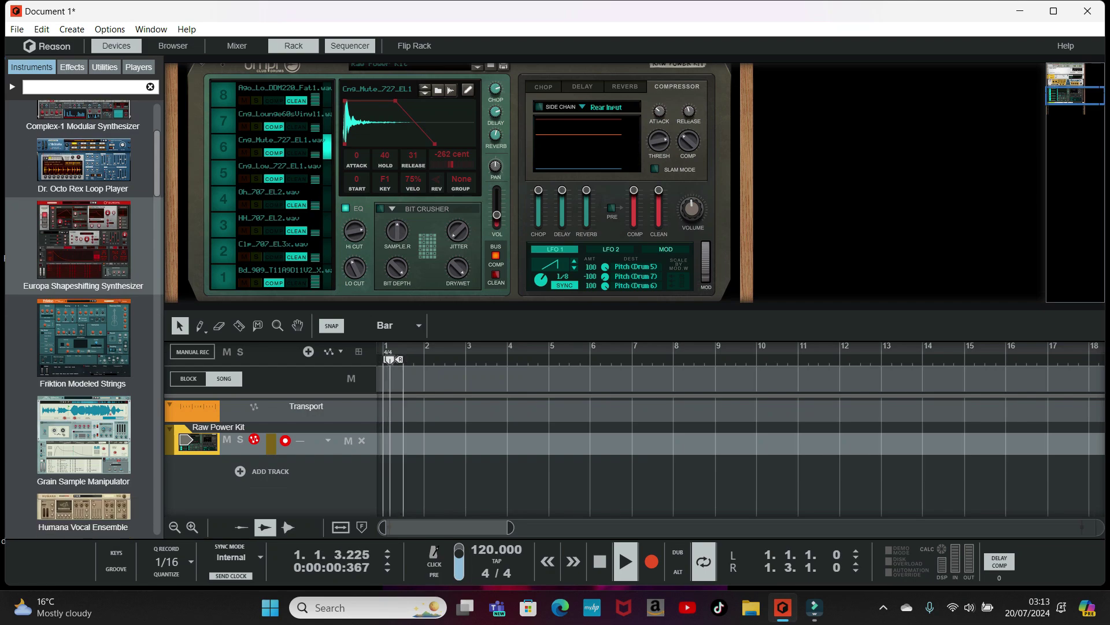
scroll(85, 318, down, 3)
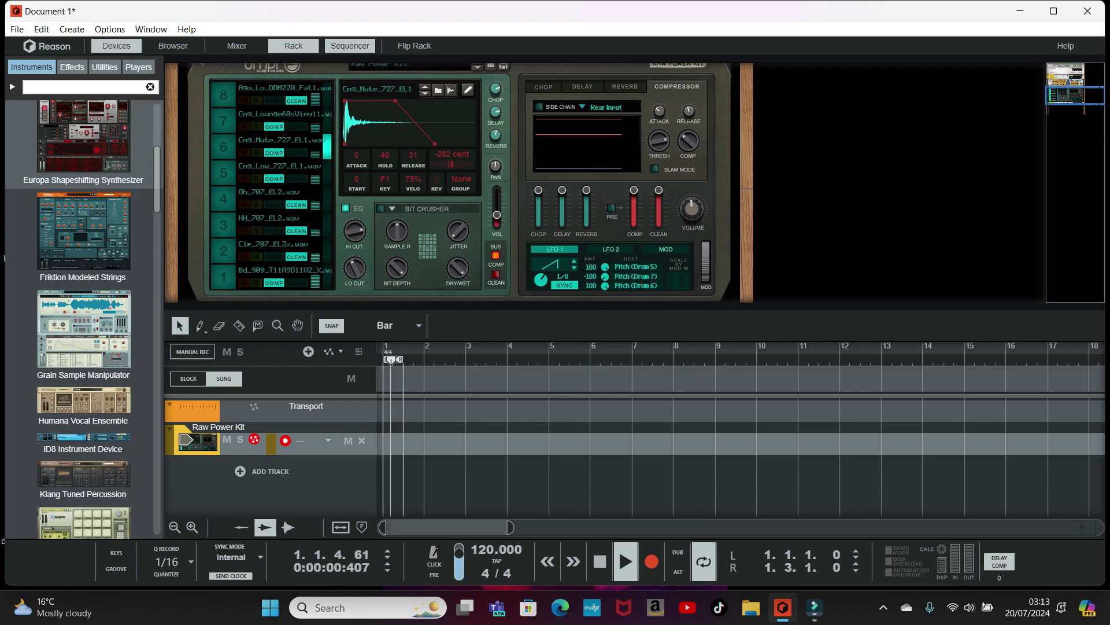
scroll(84, 179, down, 2)
double_click(84, 217)
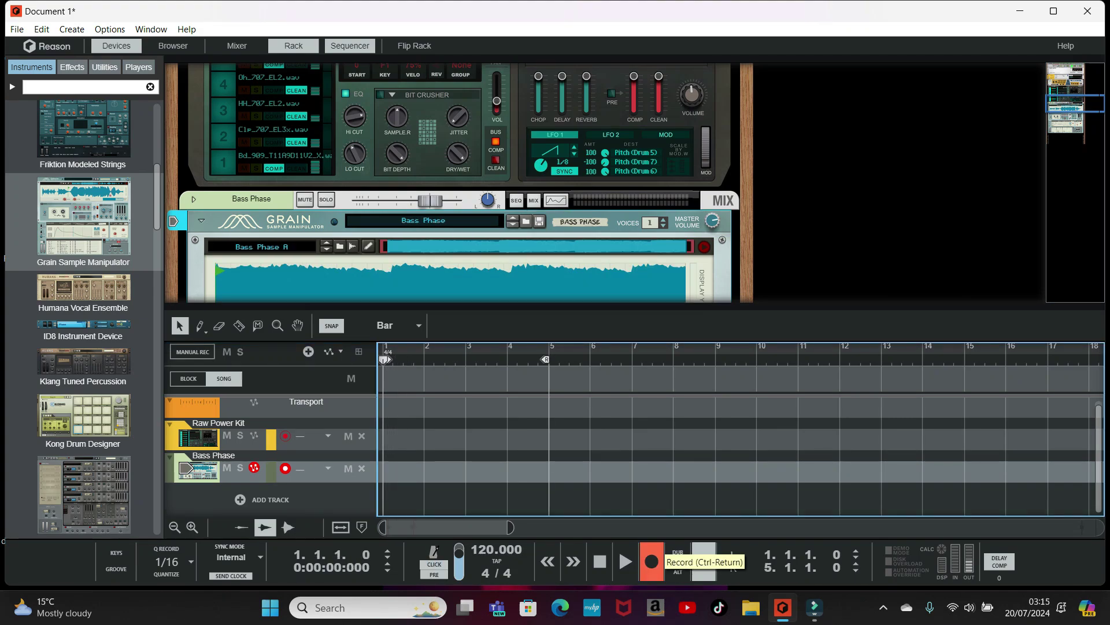
Step: Record a four-bar bass clip on the Bass Phase track, ending recording while the loop keeps playing
click(652, 561)
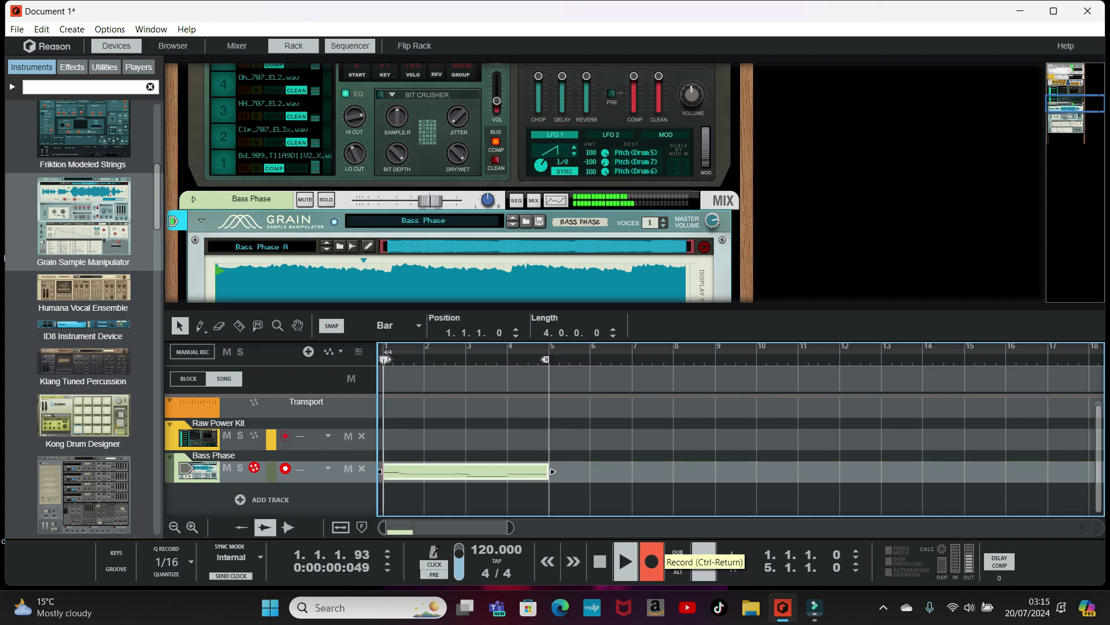
click(652, 561)
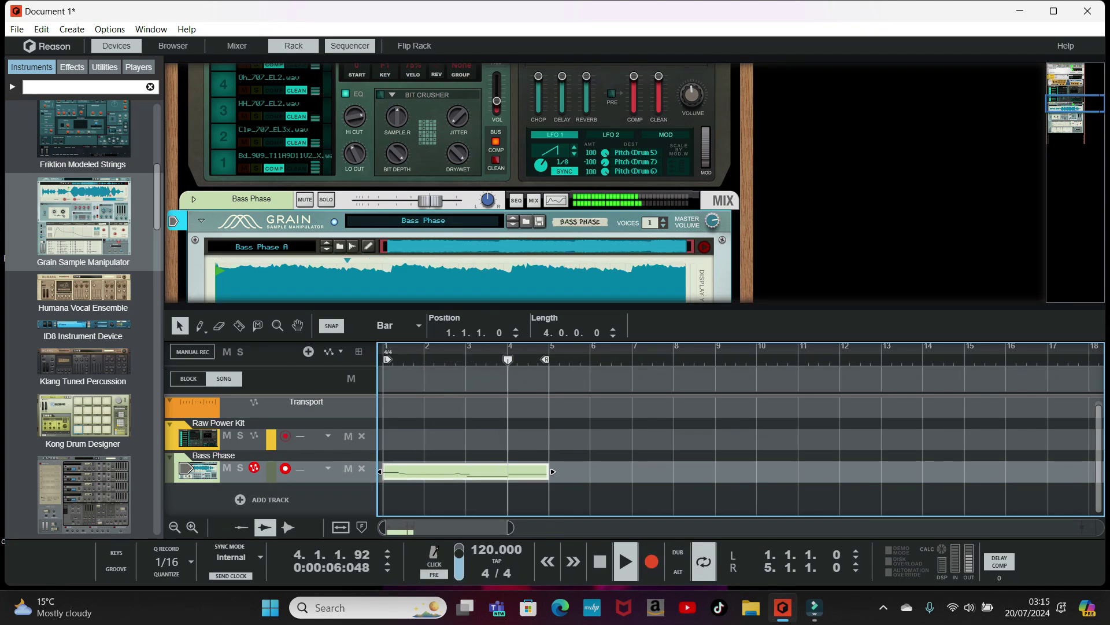
scroll(454, 183, down, 5)
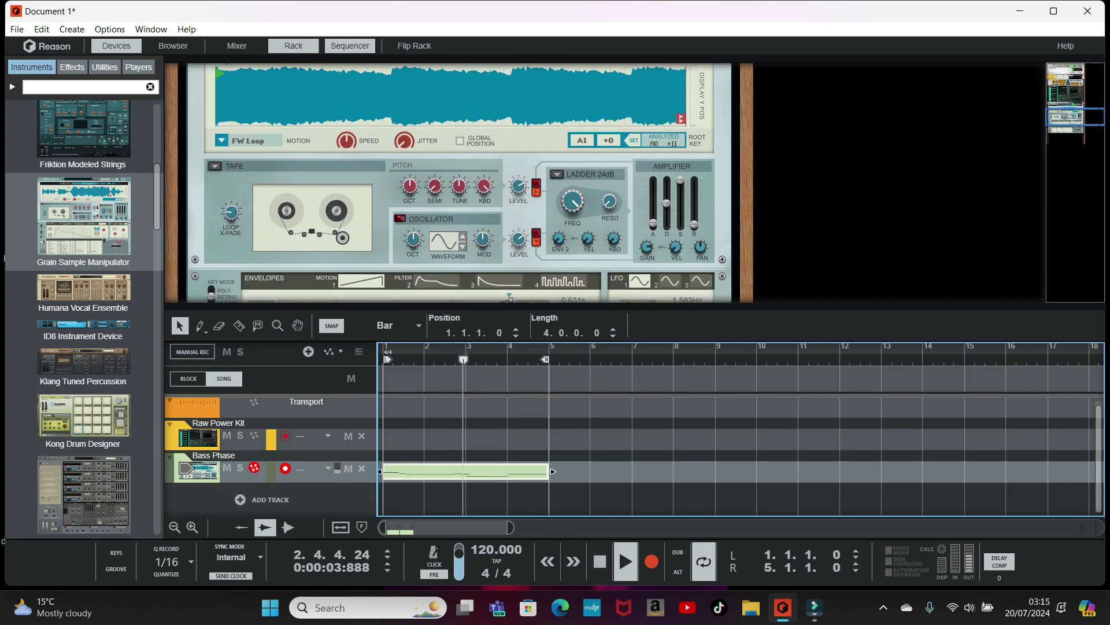
Step: Open the recorded Bass Phase clip, select all its notes and transpose them down an octave so the first is F#1
key(Return)
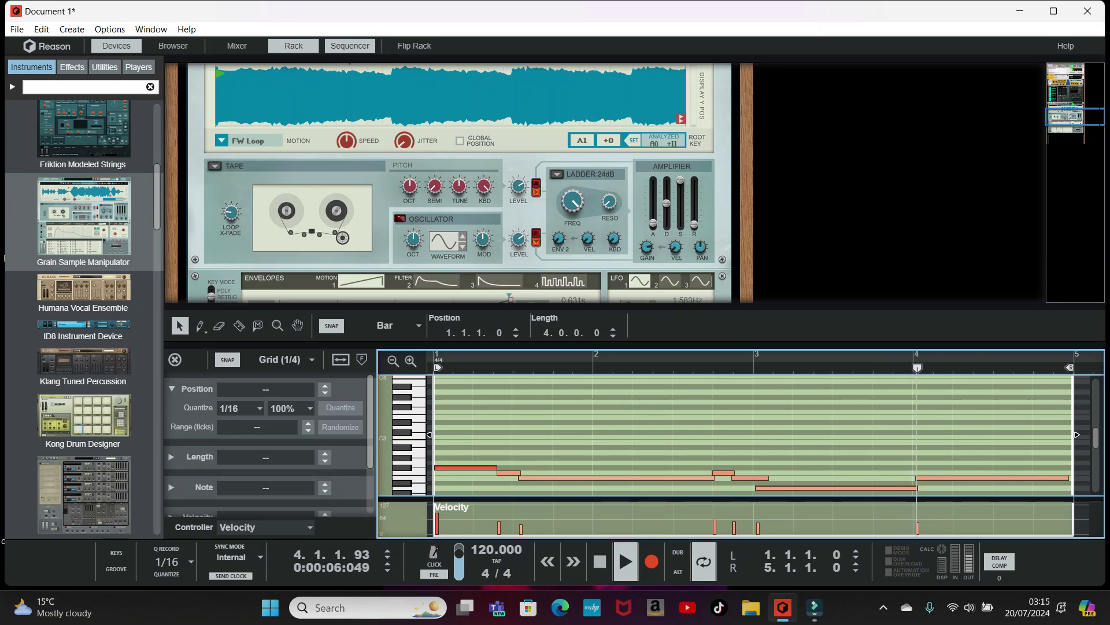
key(ctrl+a)
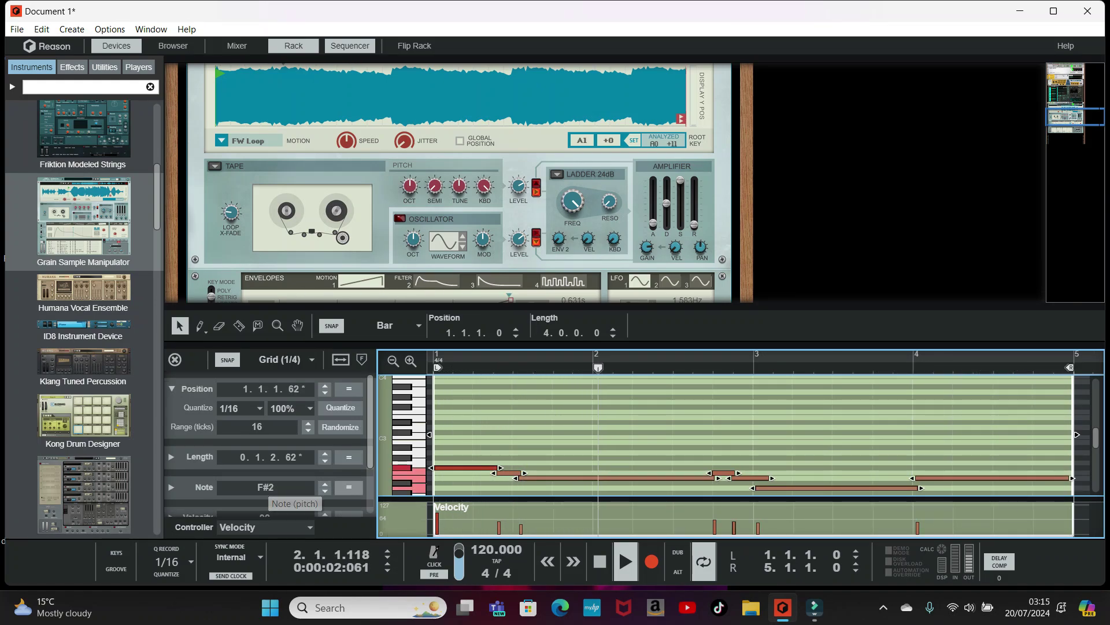
click(324, 491)
click(324, 491)
click(324, 491)
click(324, 491)
click(324, 491)
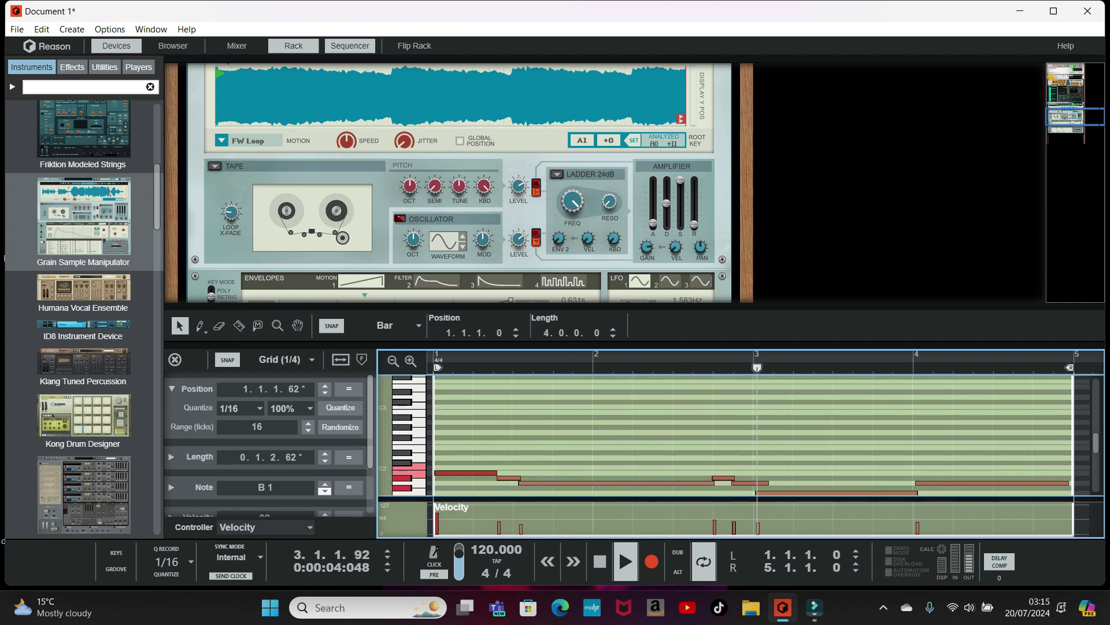
click(324, 491)
click(324, 491)
click(324, 491)
click(325, 491)
click(325, 491)
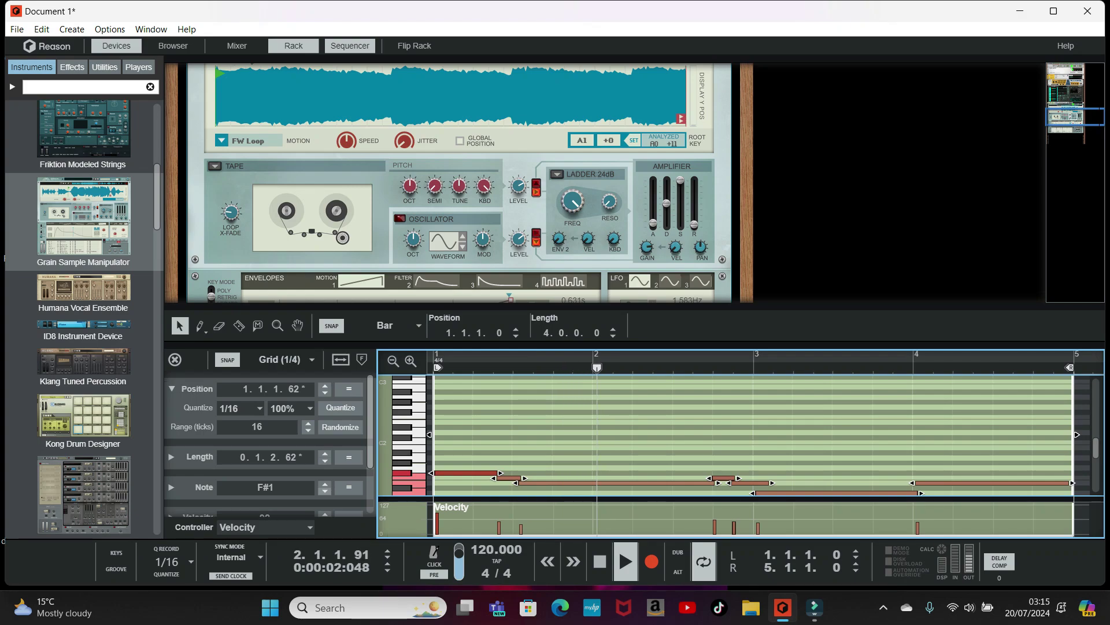
Step: Transpose all selected notes back up an octave so the first note is F#2
click(324, 484)
click(324, 484)
click(324, 484)
click(325, 483)
click(324, 483)
click(325, 483)
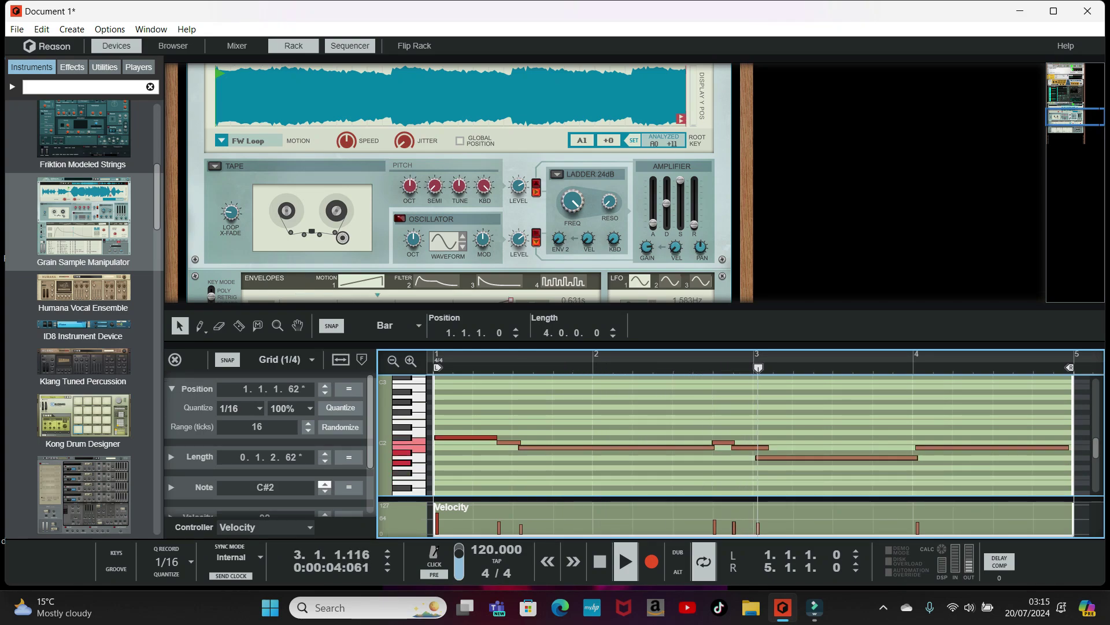
click(324, 484)
click(325, 484)
click(324, 484)
click(324, 483)
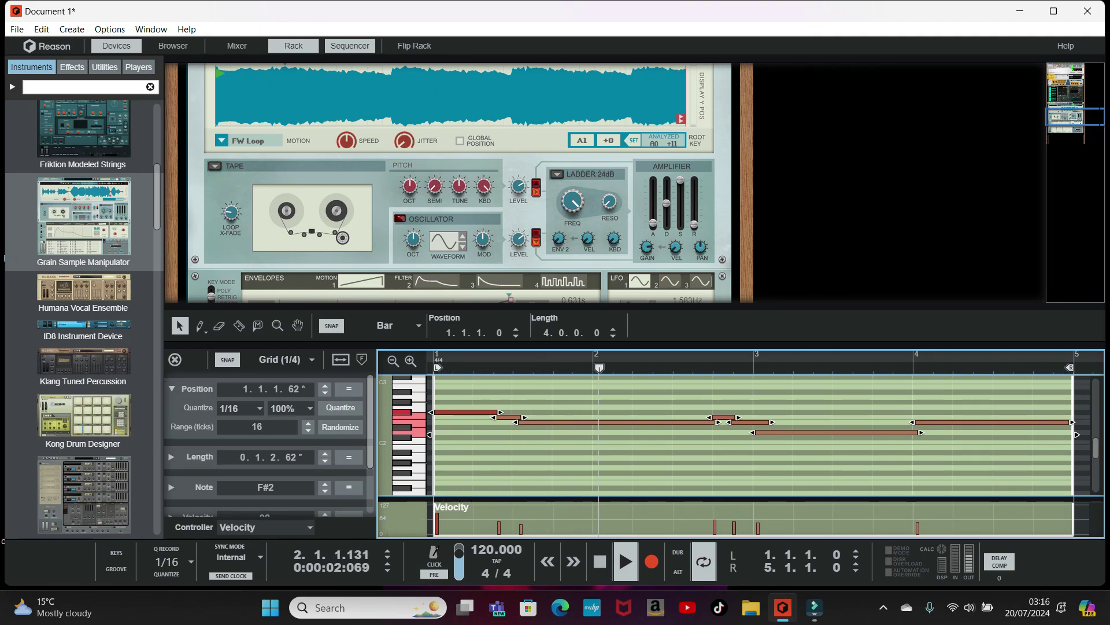
Step: Change Grain's playback algorithm to Spectral Grains and adjust its Formant amount during playback
click(214, 166)
click(282, 174)
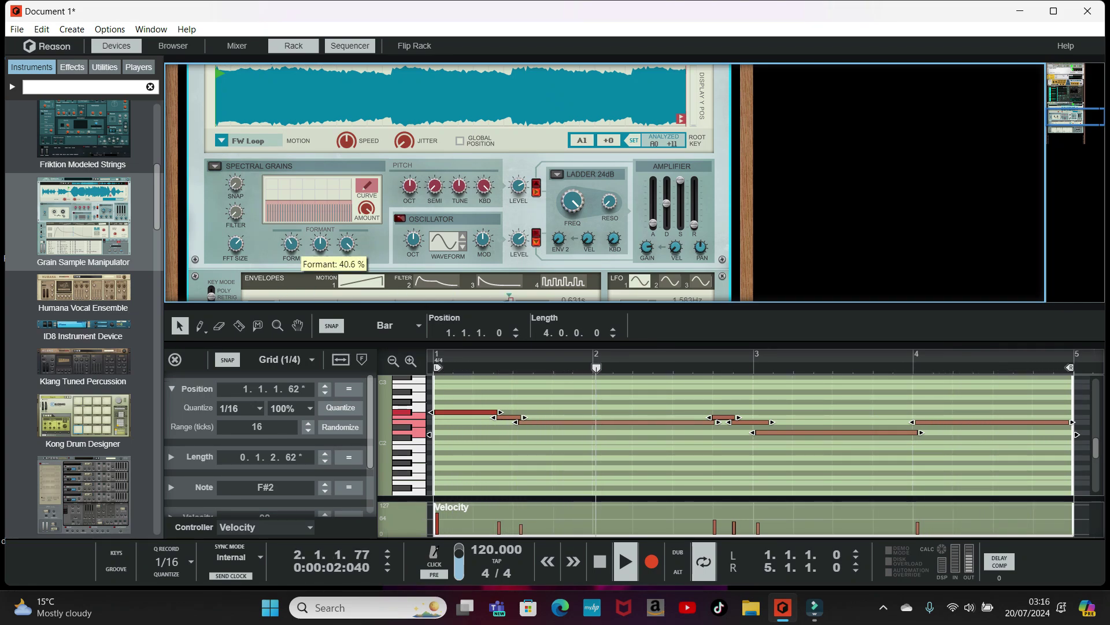
drag(290, 244, 291, 256)
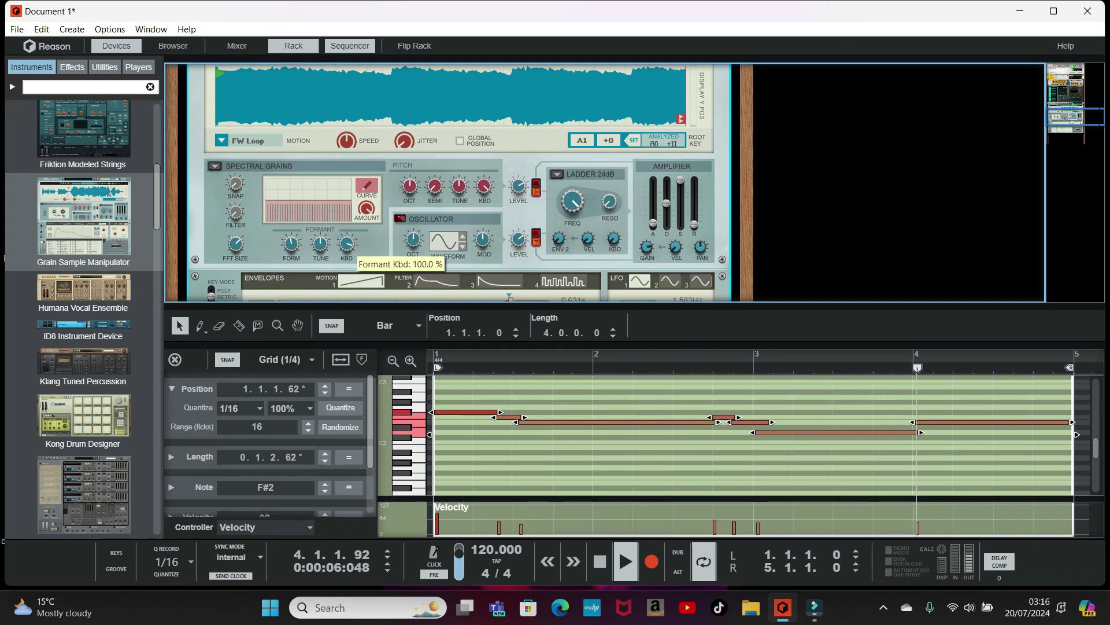
Step: Adjust Grain's Formant Kbd amount, then switch its playback algorithm to Grain Oscillator and alter the Grain Length during playback
mouse_move(347, 244)
mouse_down()
mouse_move(347, 269)
mouse_move(347, 228)
mouse_up()
click(215, 166)
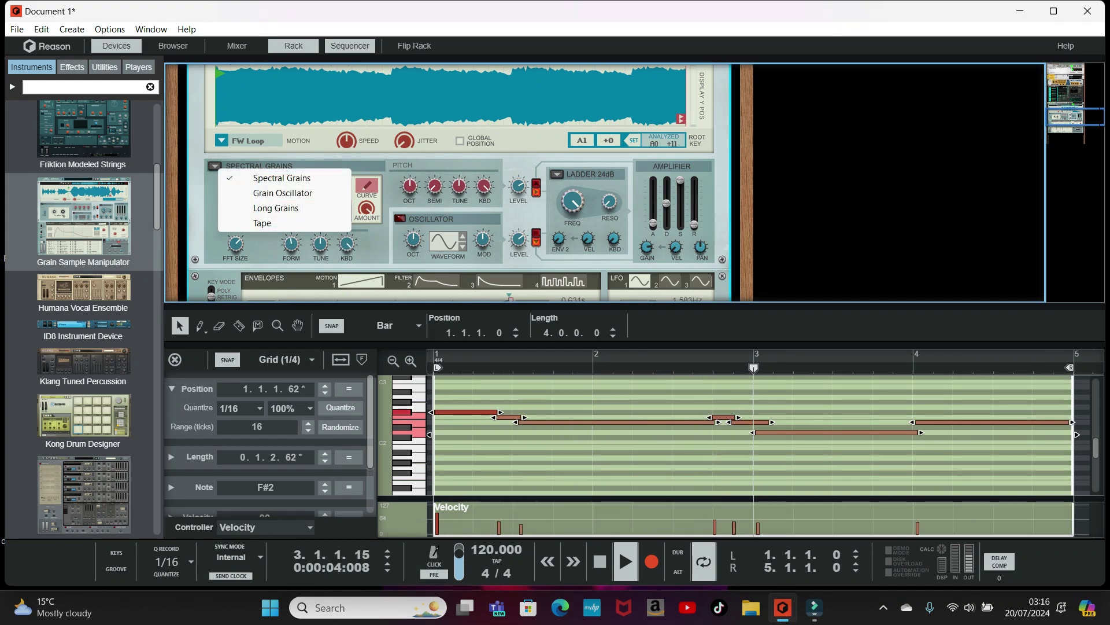
click(283, 193)
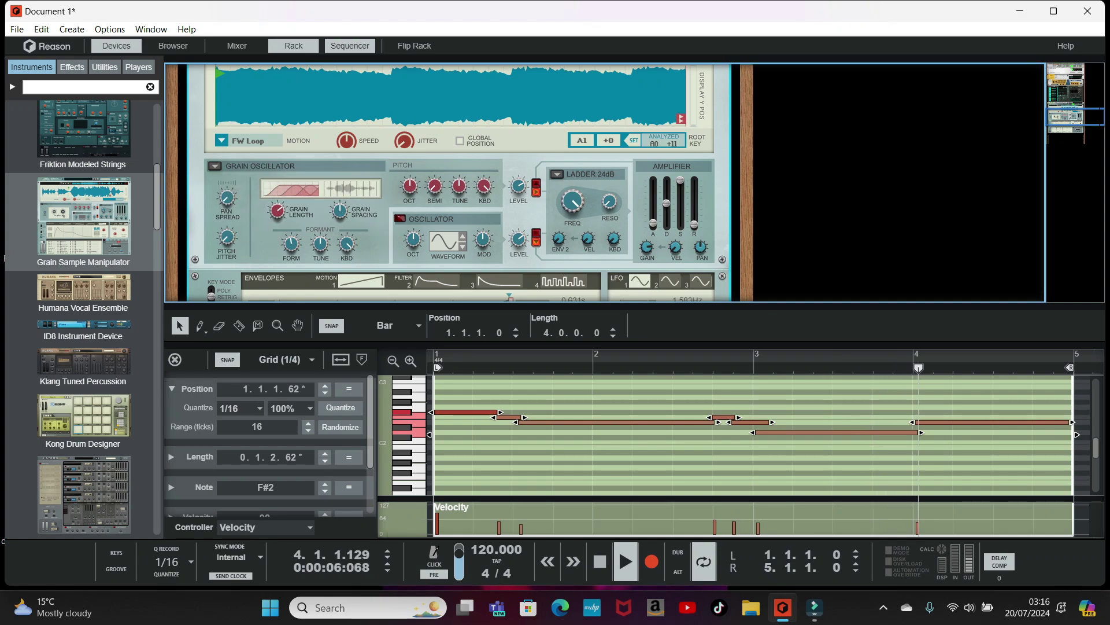
drag(277, 211, 291, 252)
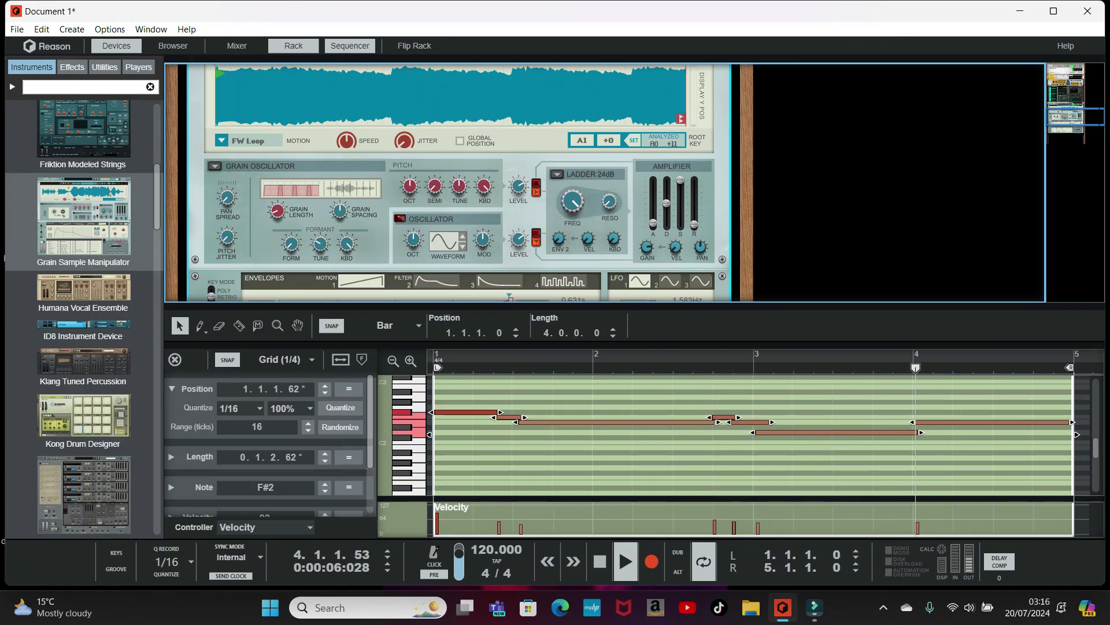
Step: Switch Grain's playback algorithm to Long Grains and adjust its Rate, Grain Length and X-Fade while the loop plays
click(215, 166)
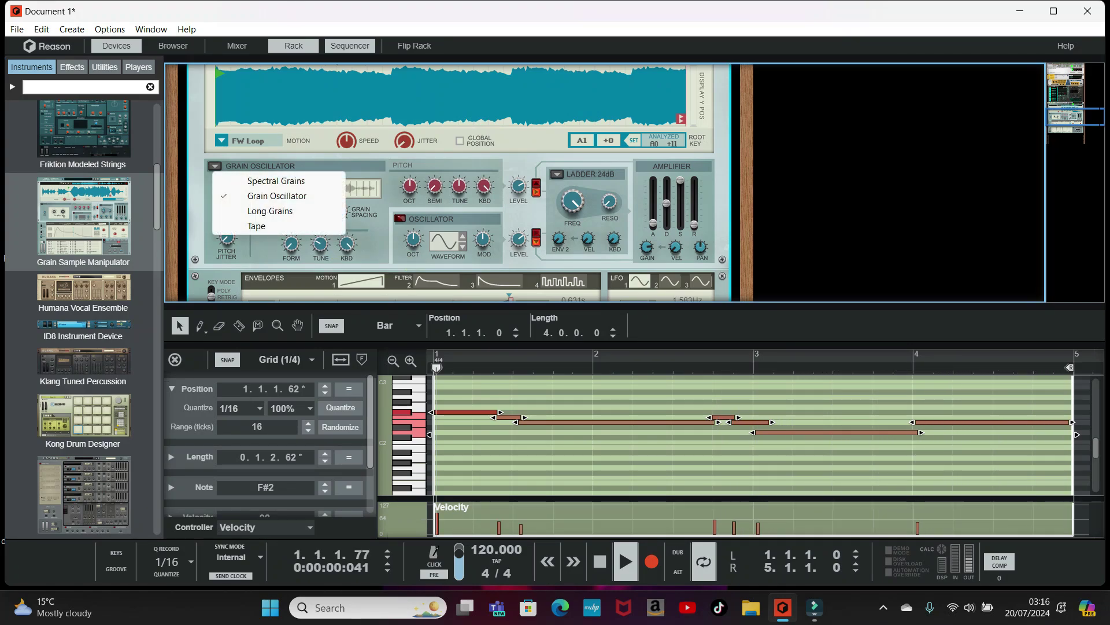
click(270, 210)
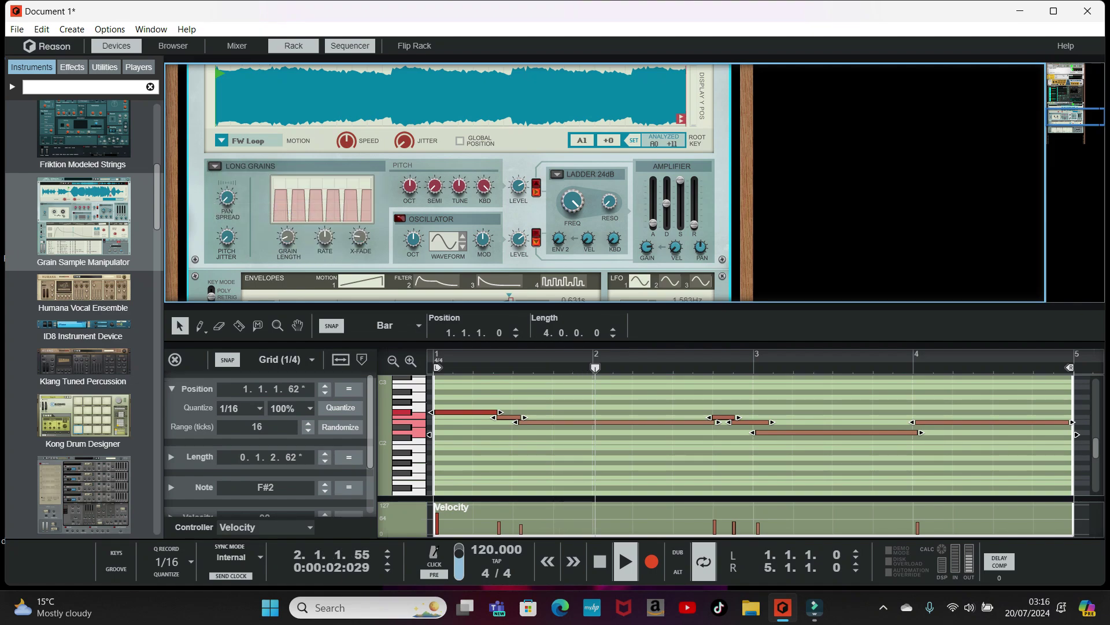
drag(325, 237, 325, 247)
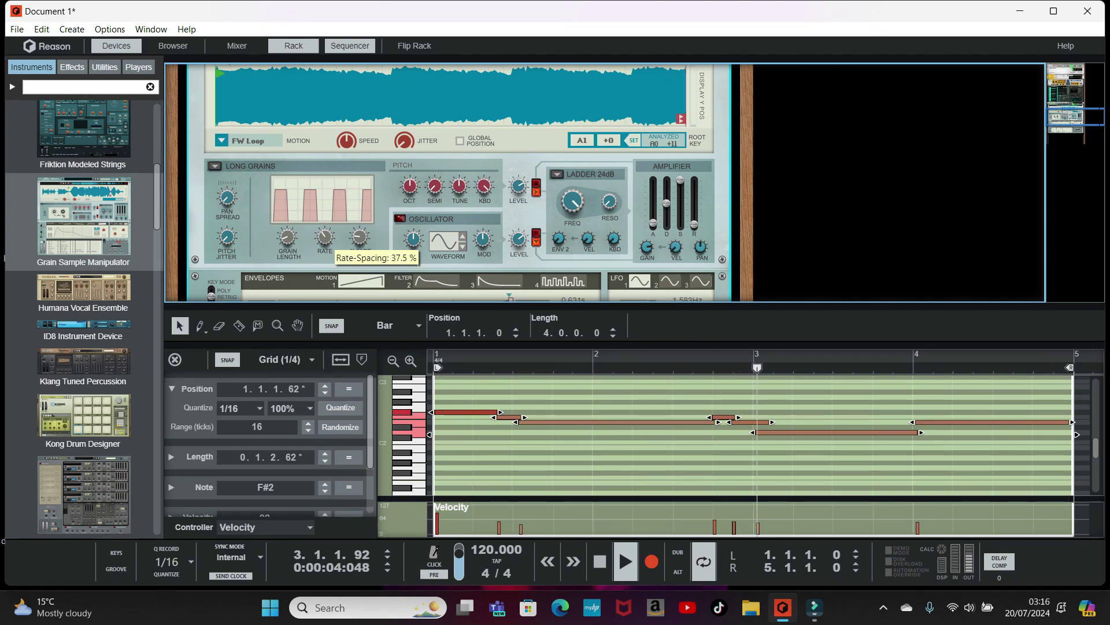
drag(325, 237, 288, 228)
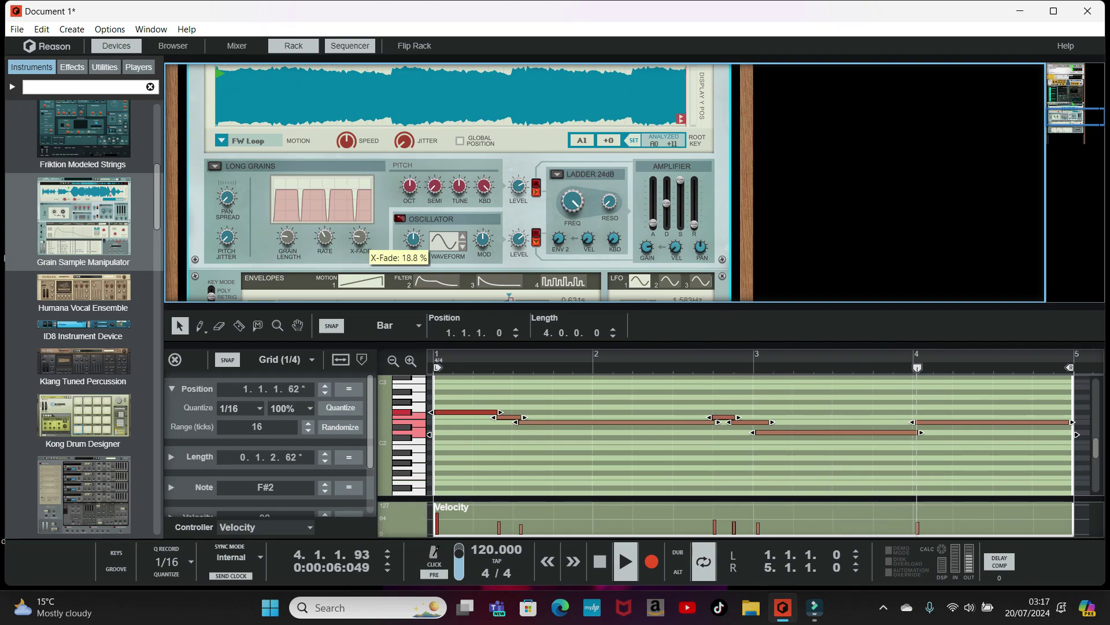
drag(359, 237, 325, 225)
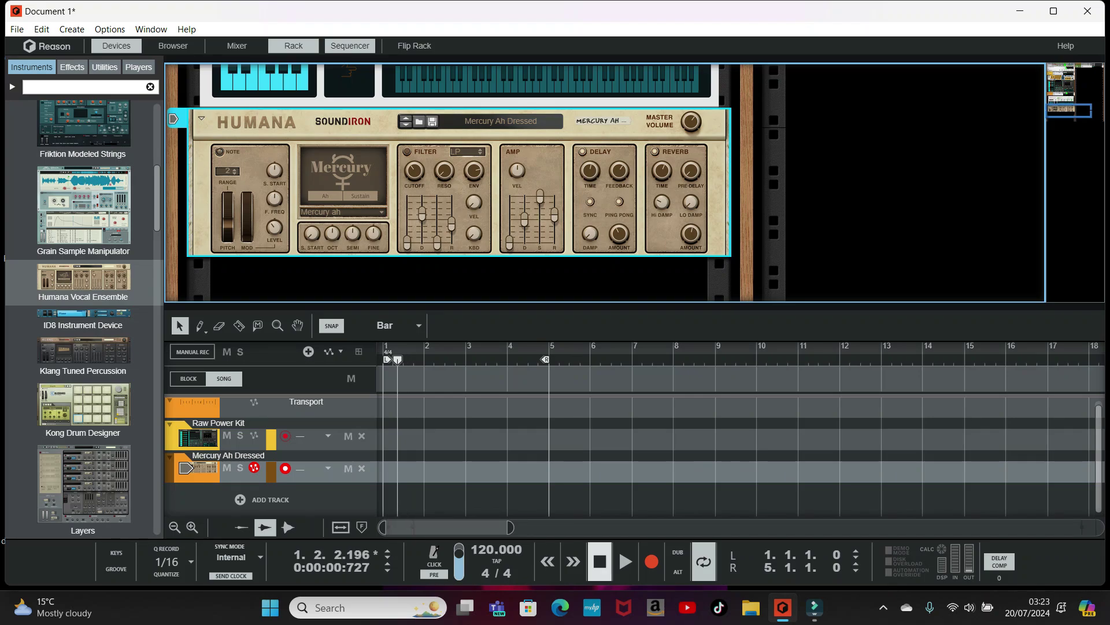
Step: Record a four-bar clip from bar 1 on the Mercury Ah Dressed track, end recording during looped playback and turn off the click
double_click(600, 561)
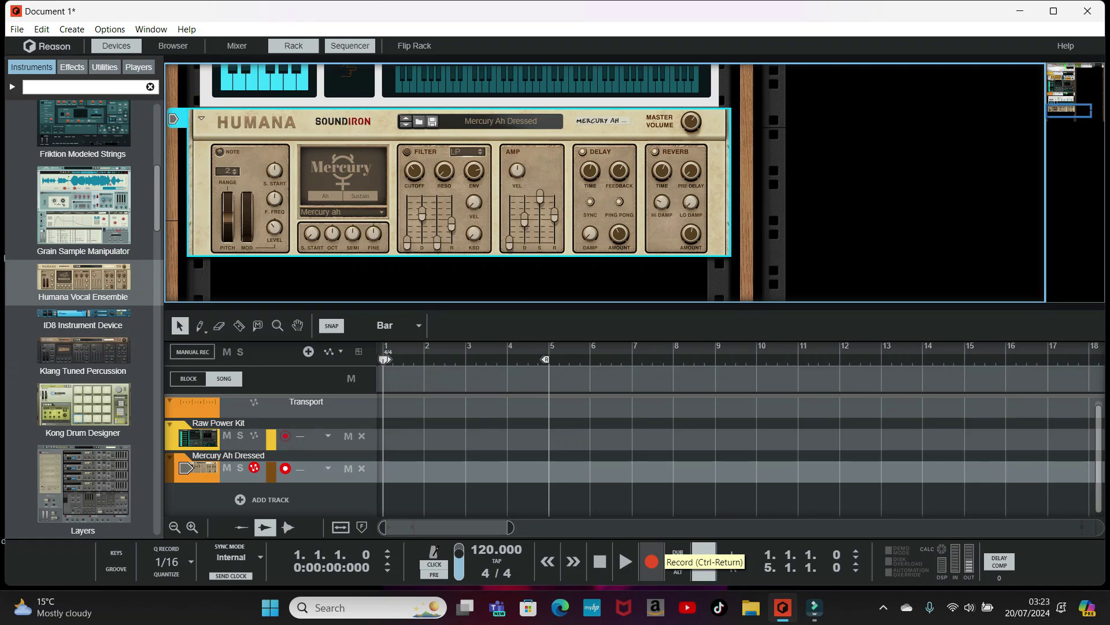
click(652, 560)
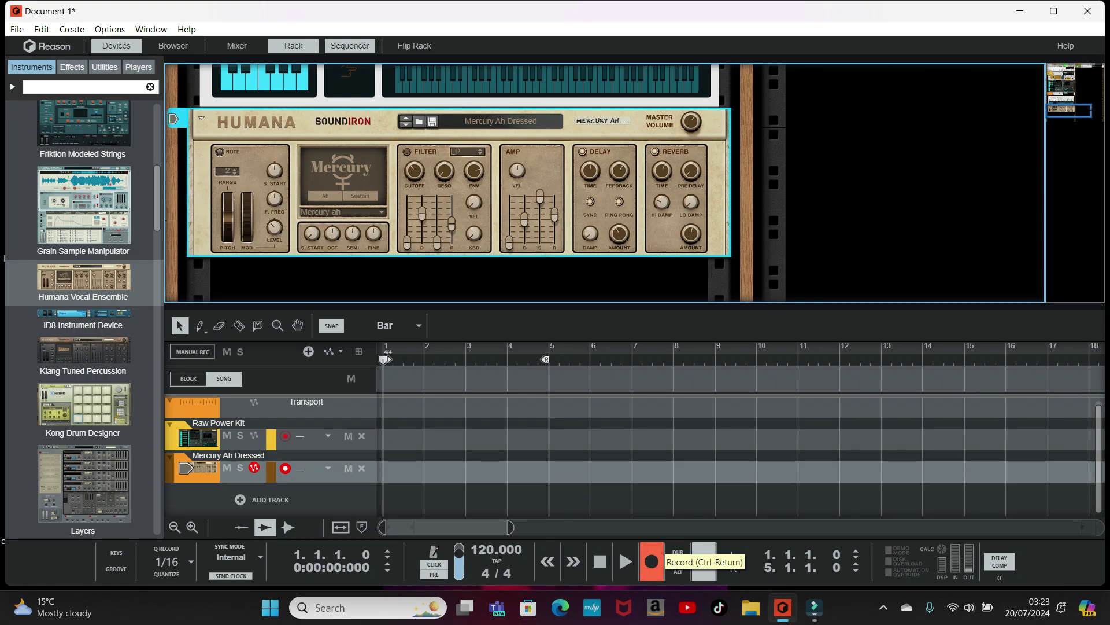
key(space)
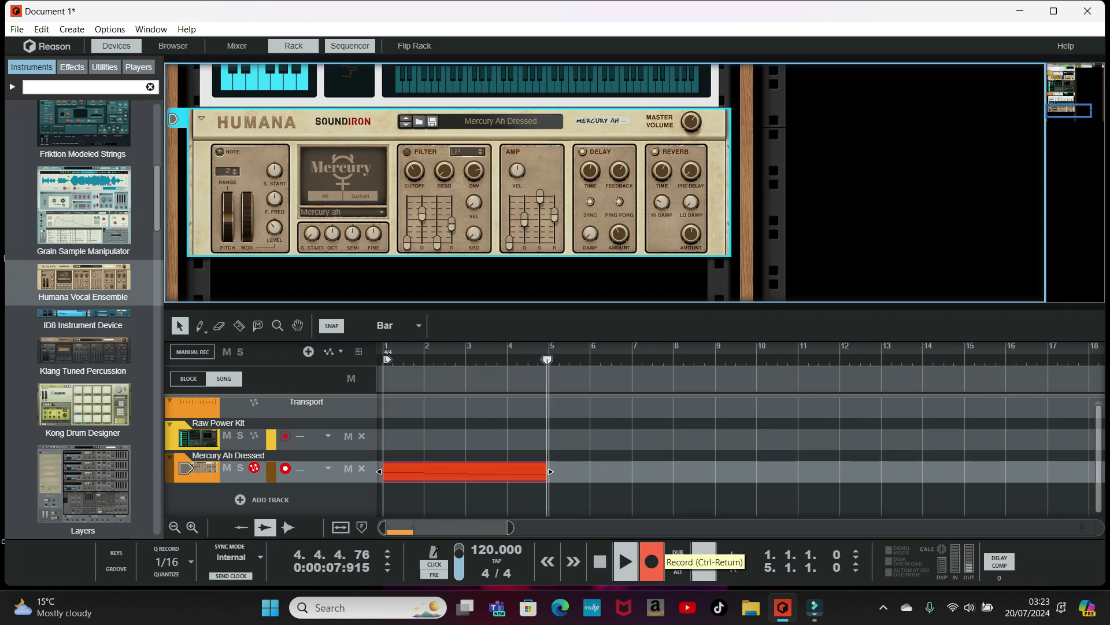
click(651, 560)
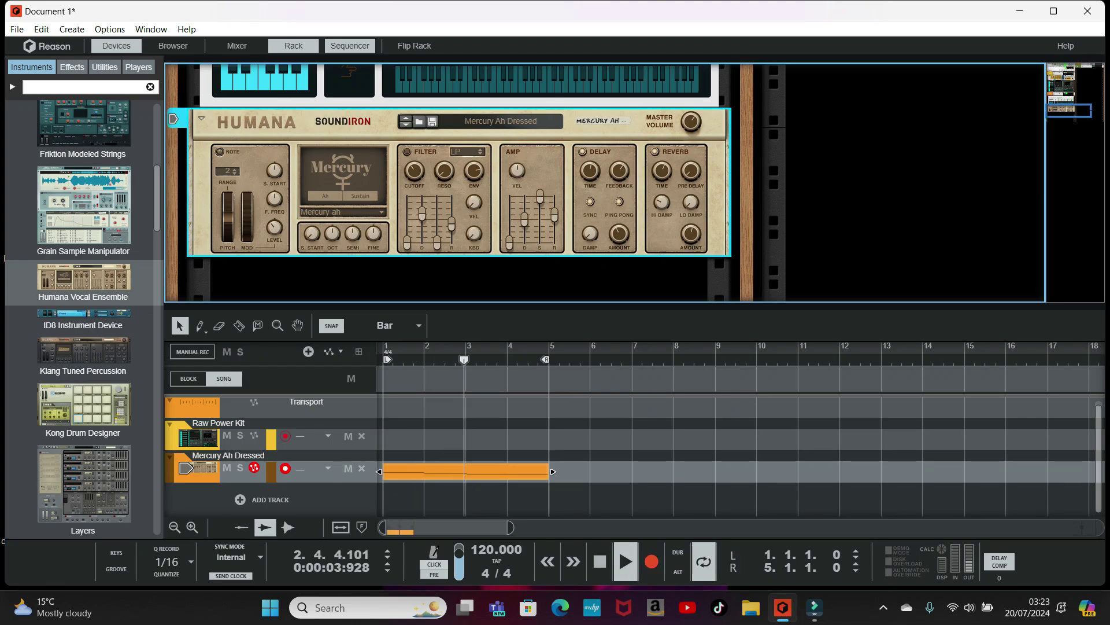
click(434, 564)
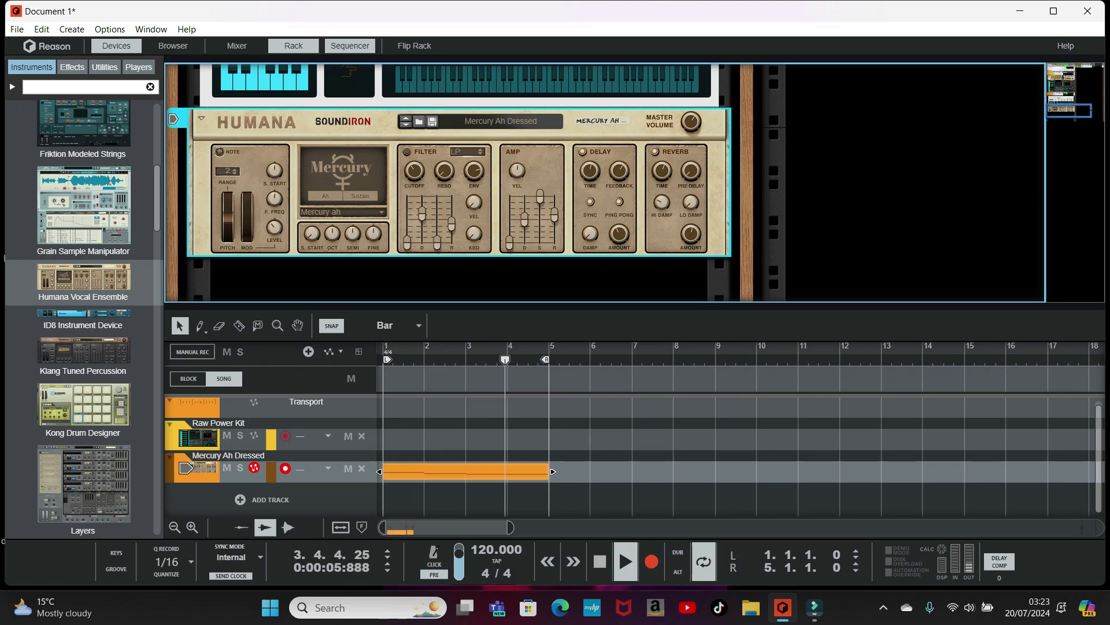
Step: Turn off Bypass All for the Scales & Chords player and add Color and Octave Down, leaving Octave Up off
scroll(460, 183, up, 3)
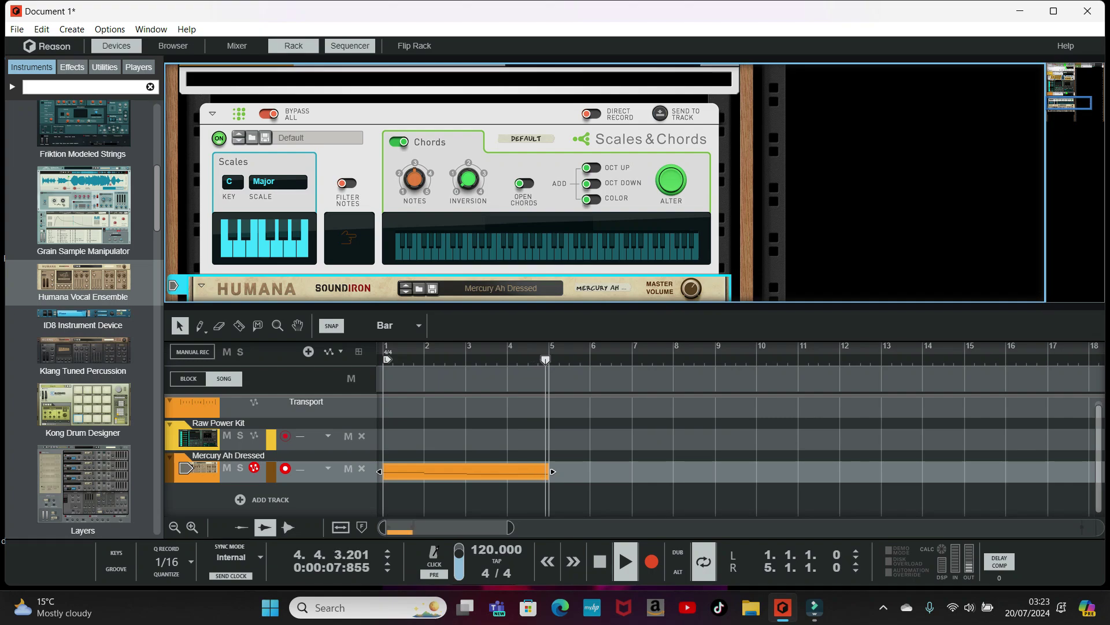
click(269, 114)
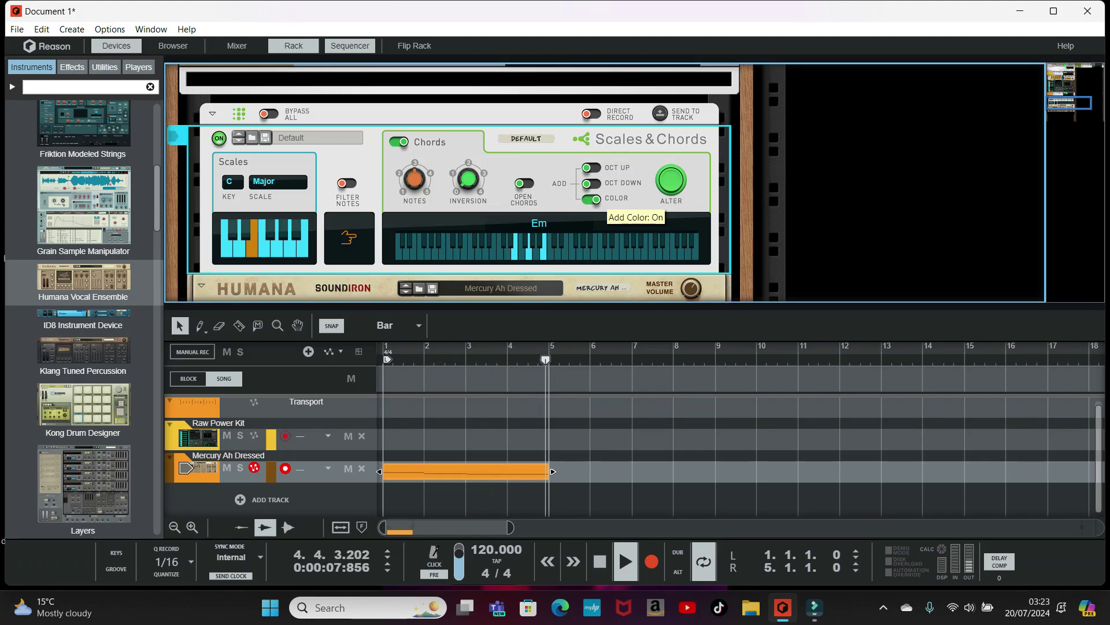
click(591, 199)
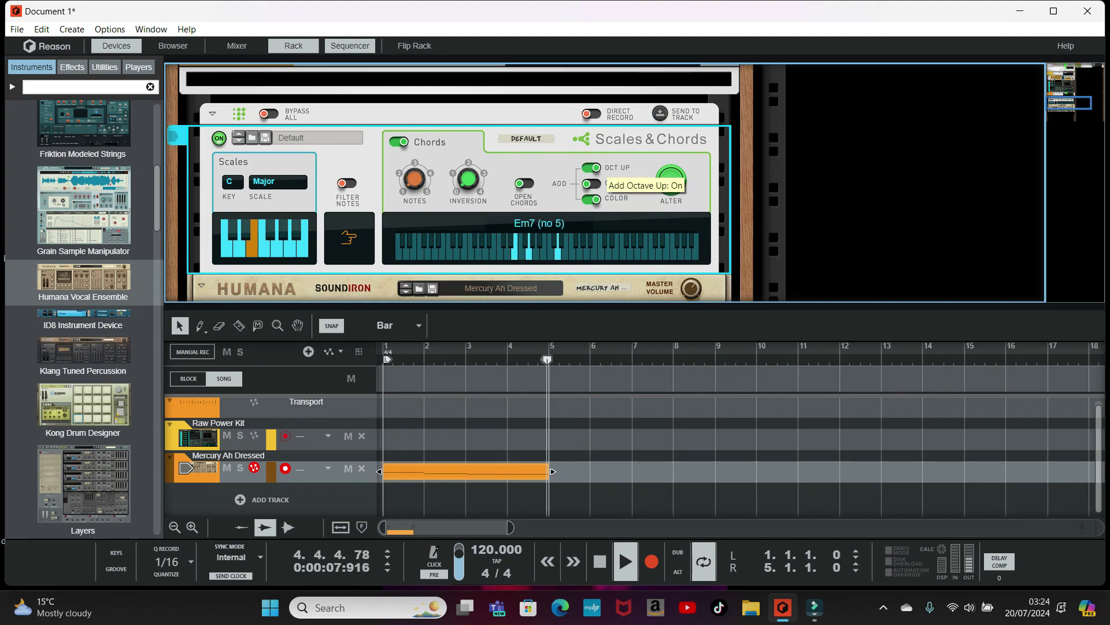
click(591, 168)
click(591, 184)
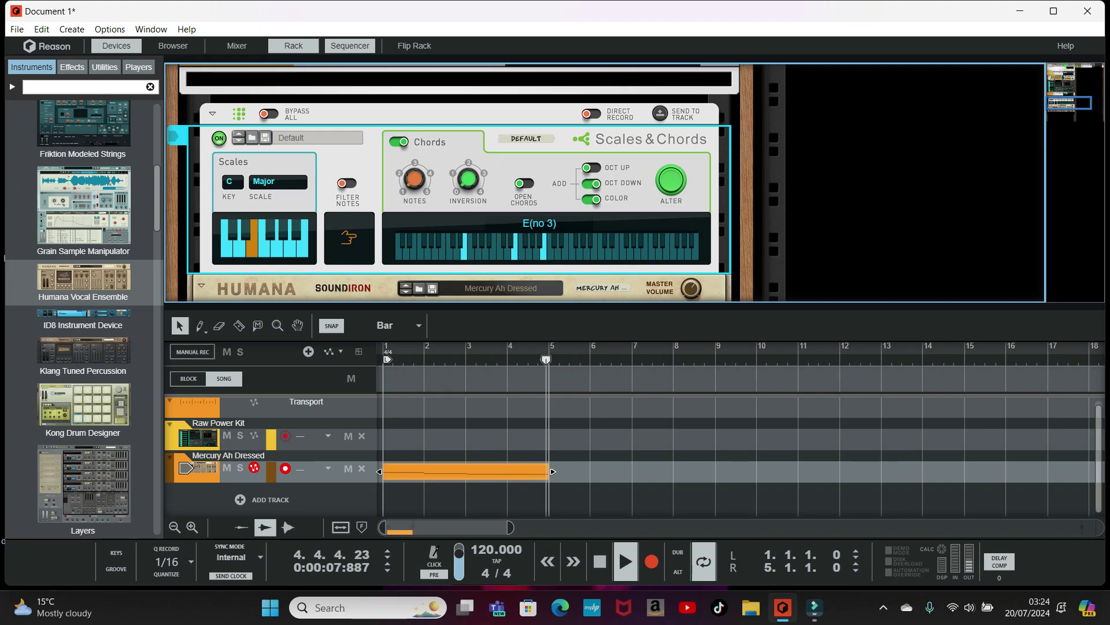
Step: Record a four-bar drum clip on the Raw Power Kit track, then end recording and turn off the click
click(198, 437)
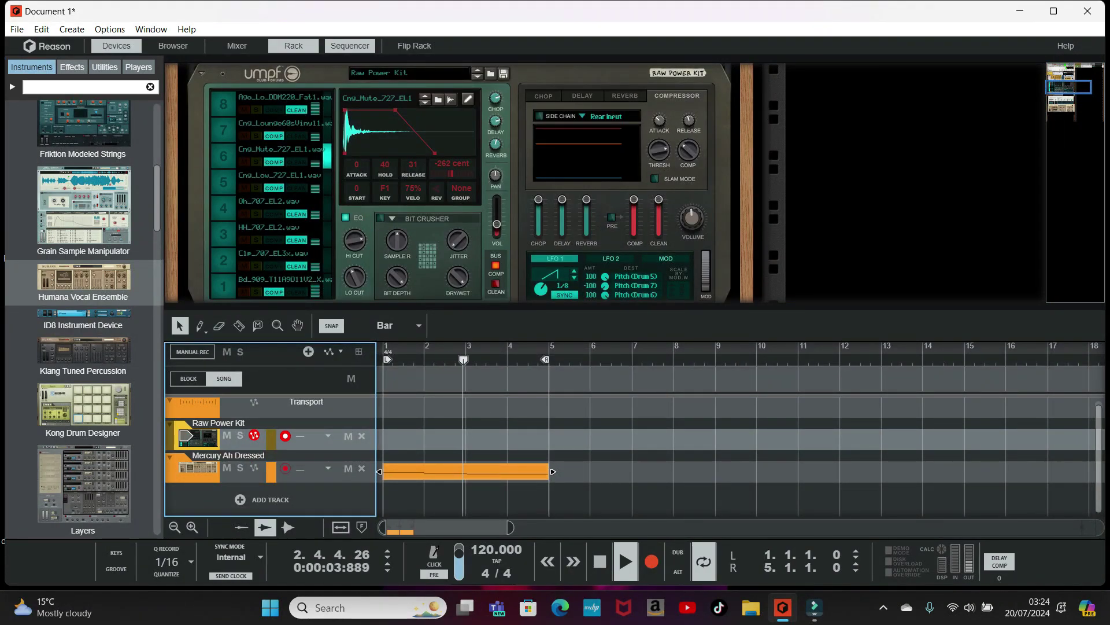
click(223, 286)
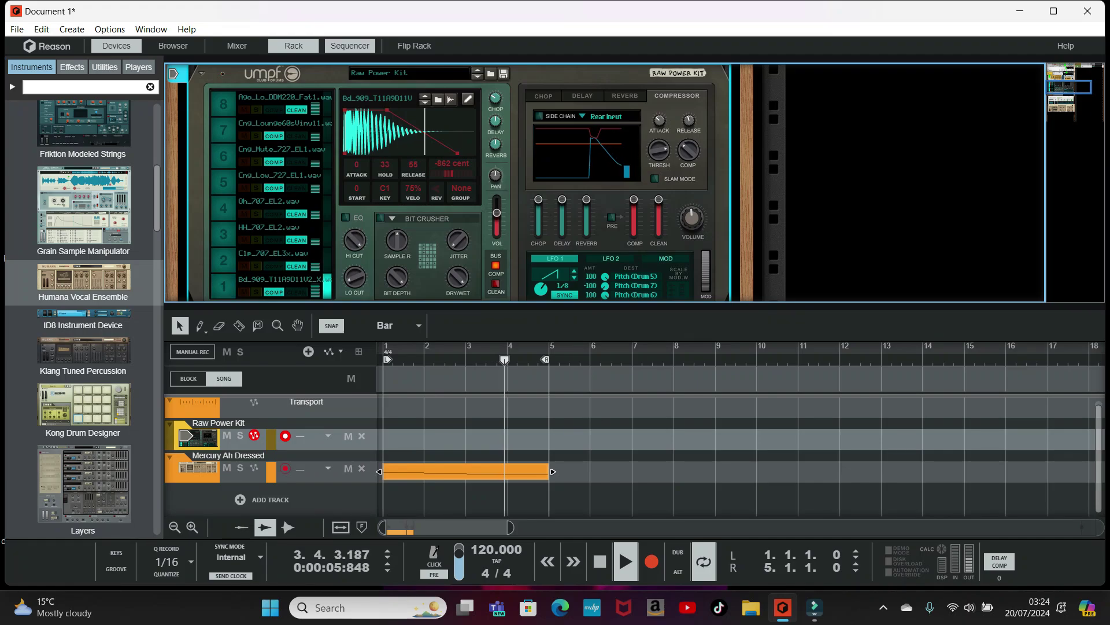
click(198, 438)
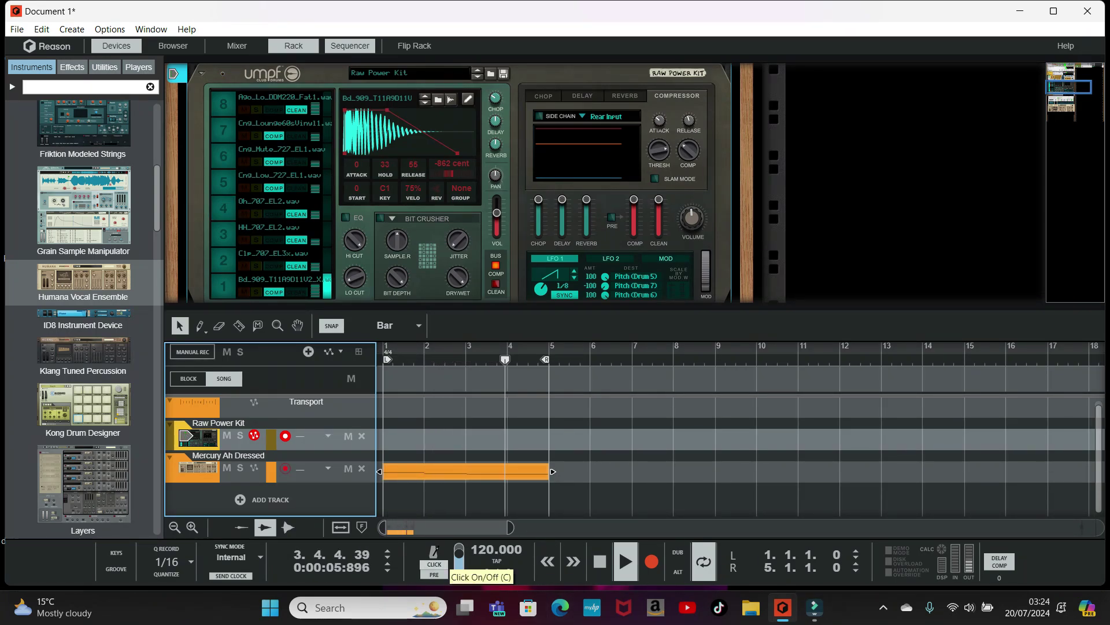
click(651, 560)
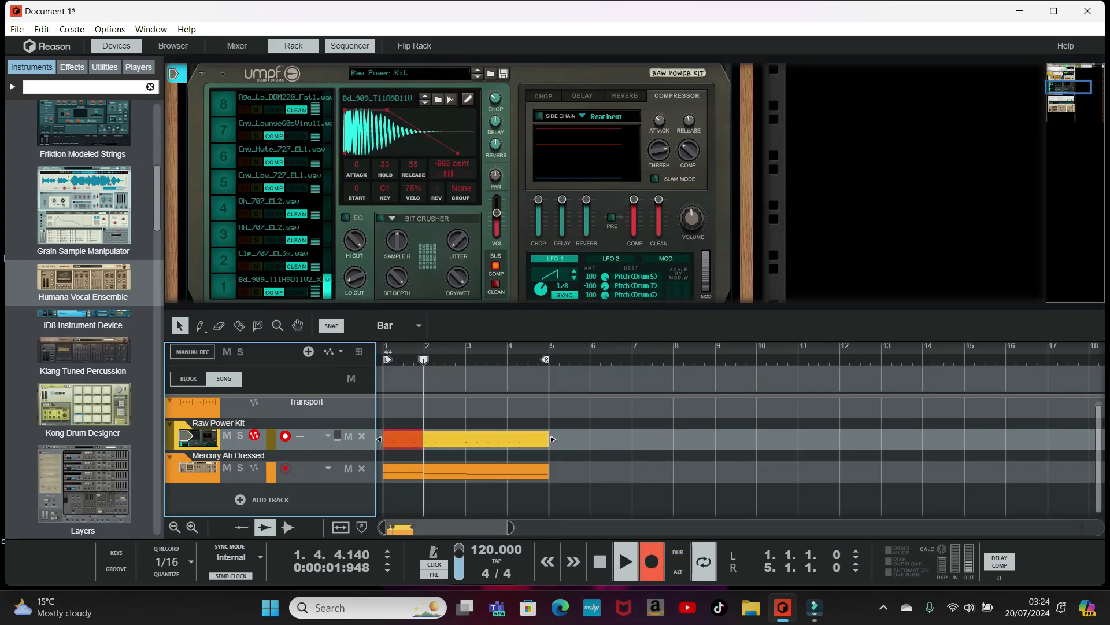
click(652, 562)
click(437, 563)
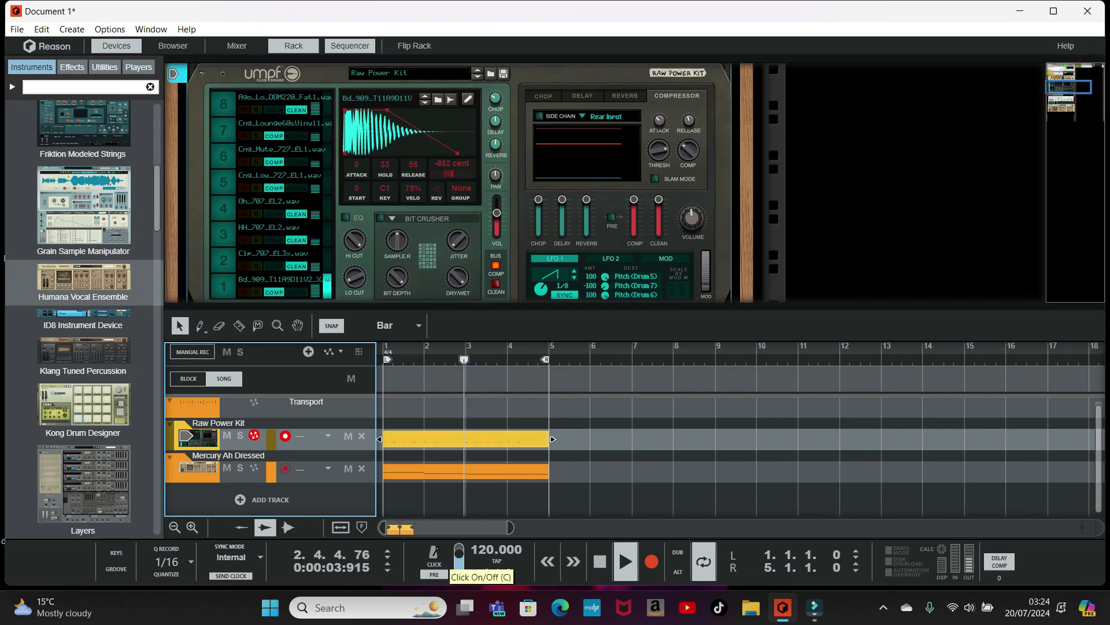
click(466, 439)
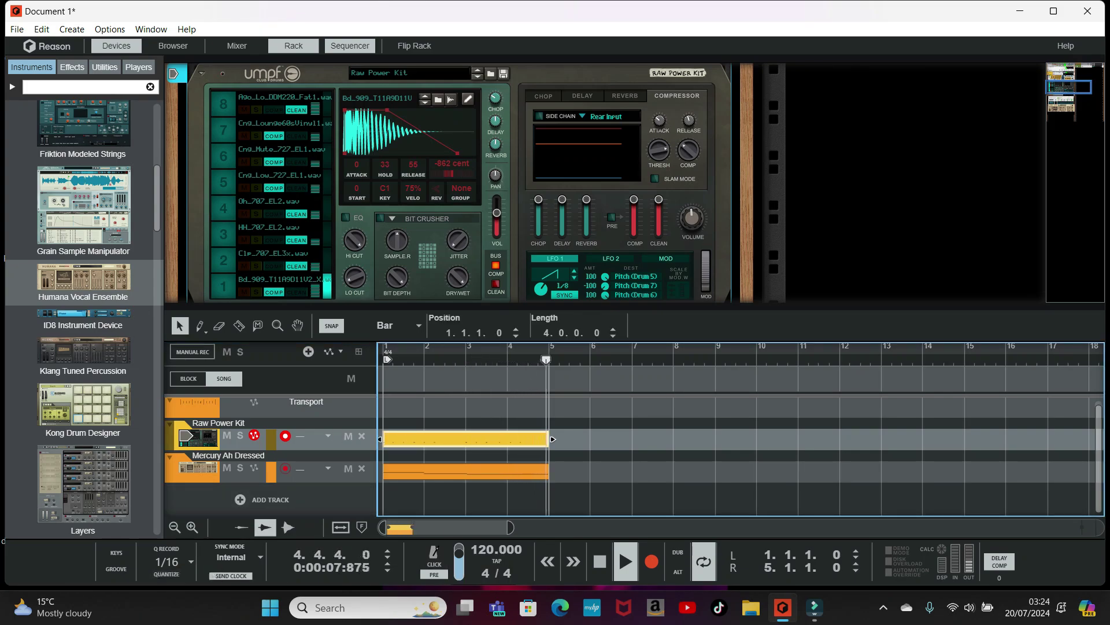
key(Escape)
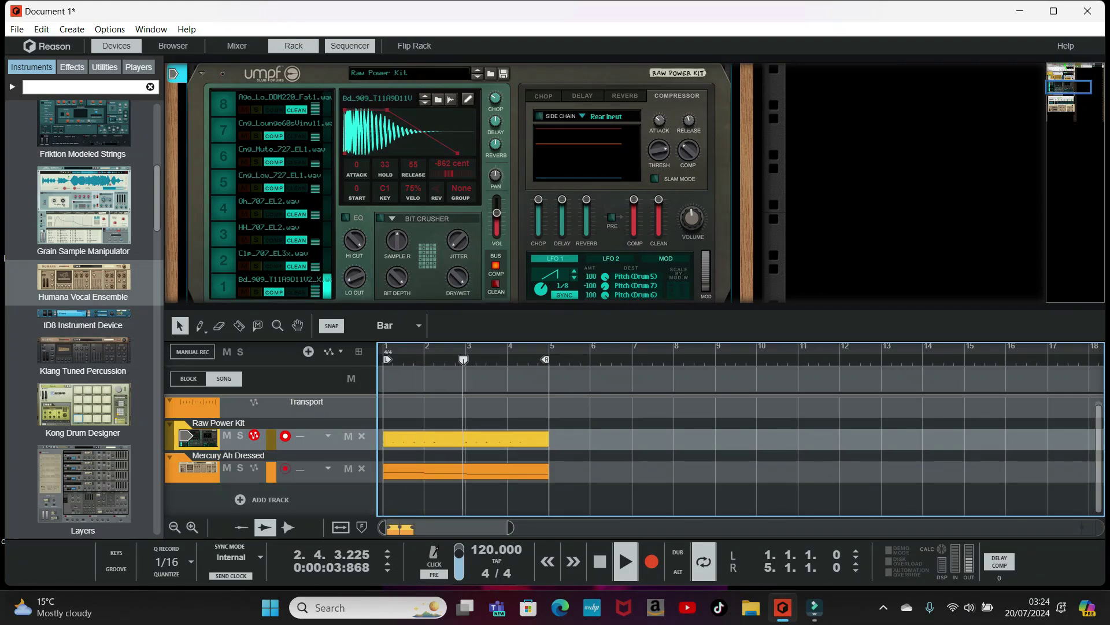
Step: Try Filter Notes on the Mercury track's Scales & Chords, turn on Open Chords and adjust the chord Inversion
click(198, 467)
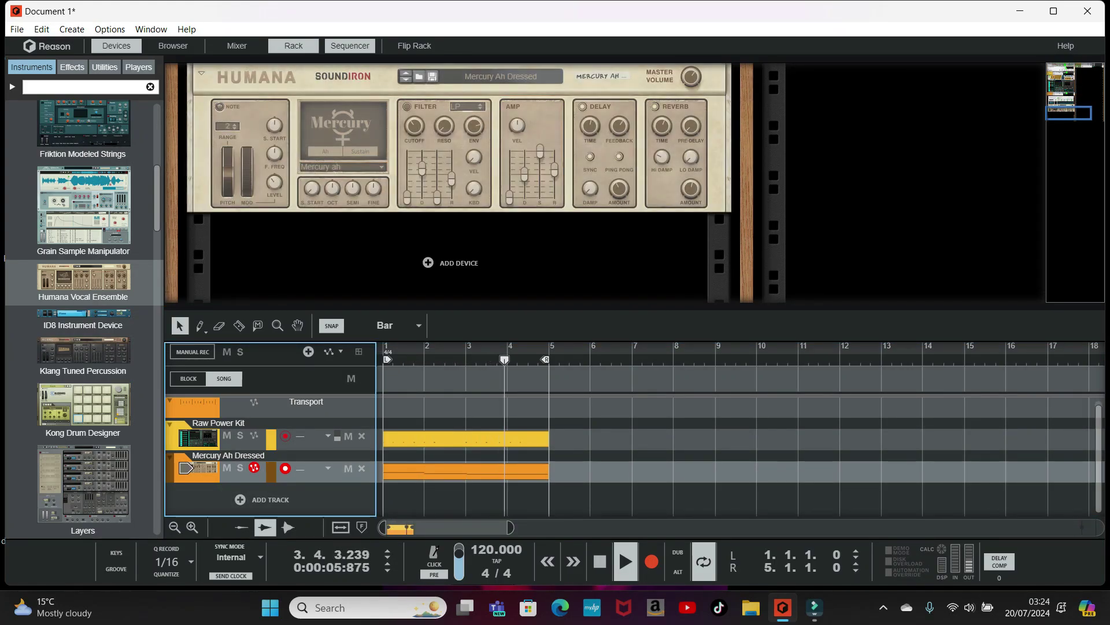
scroll(460, 183, up, 3)
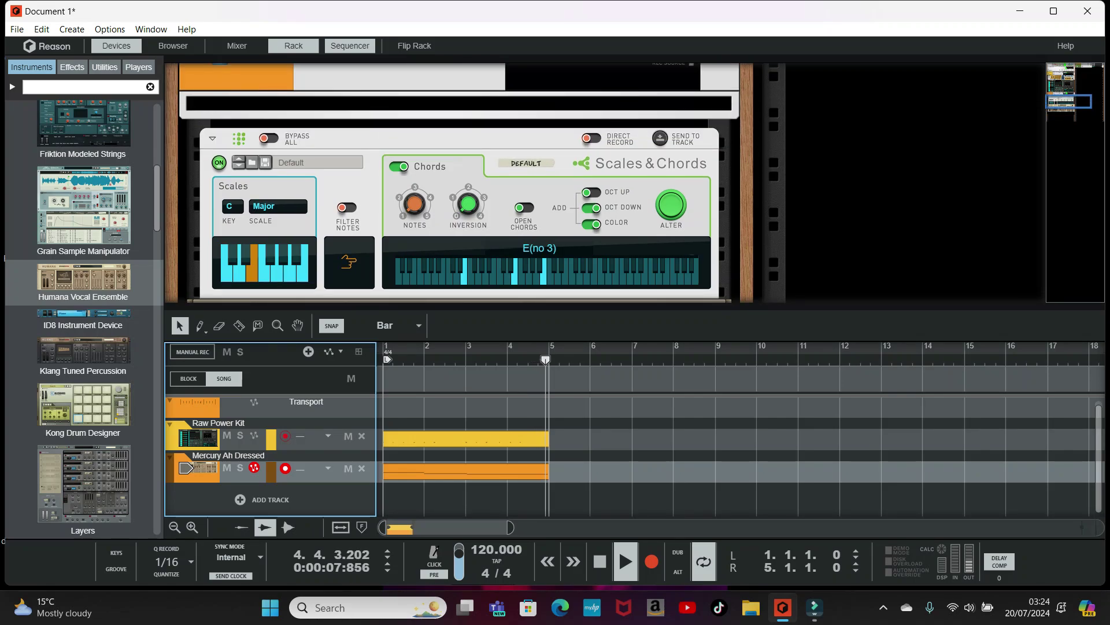
click(347, 207)
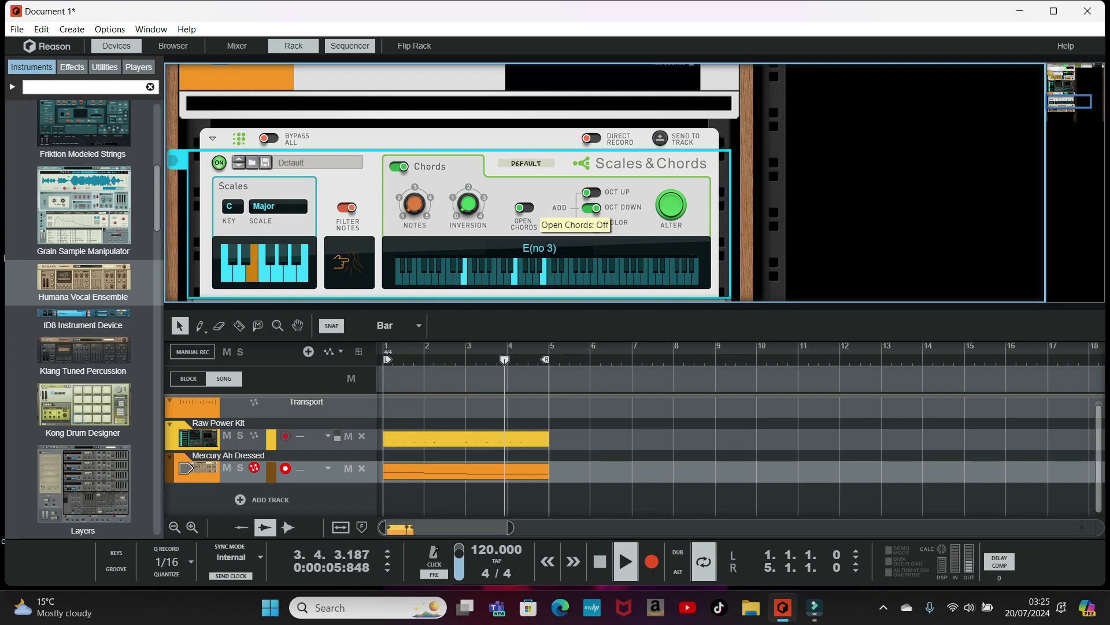
click(524, 207)
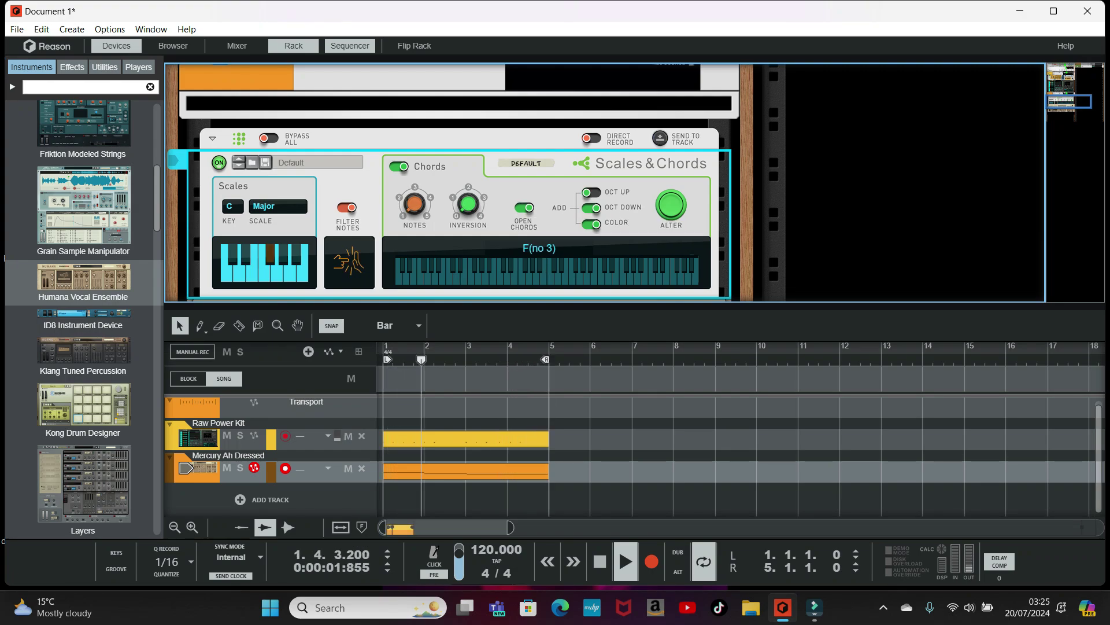
click(347, 207)
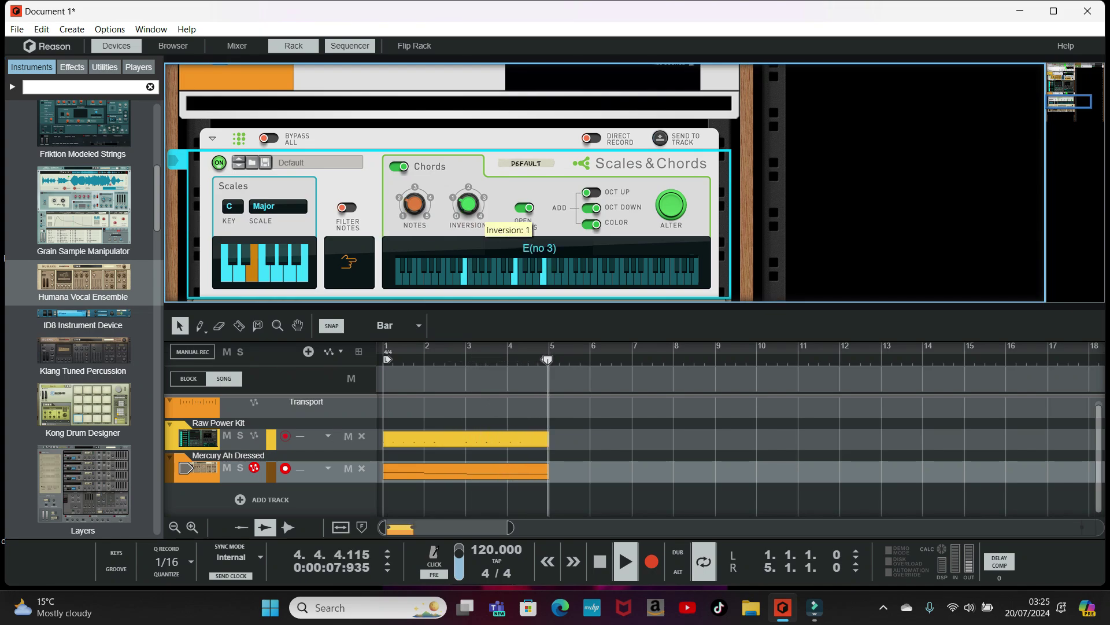
drag(469, 204, 468, 186)
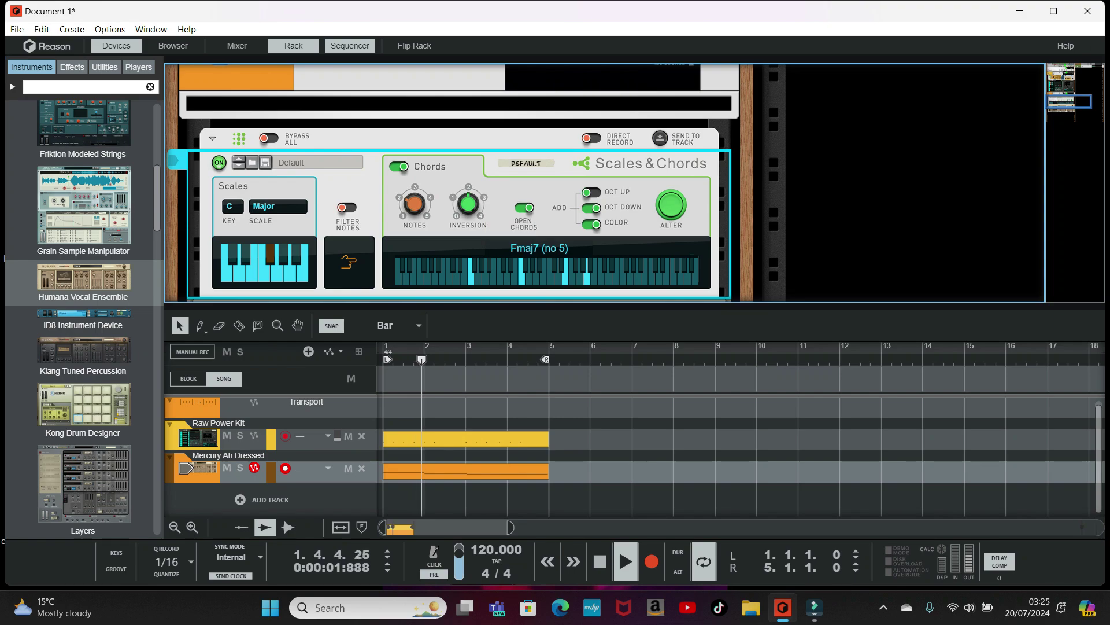
click(138, 67)
scroll(82, 318, down, 5)
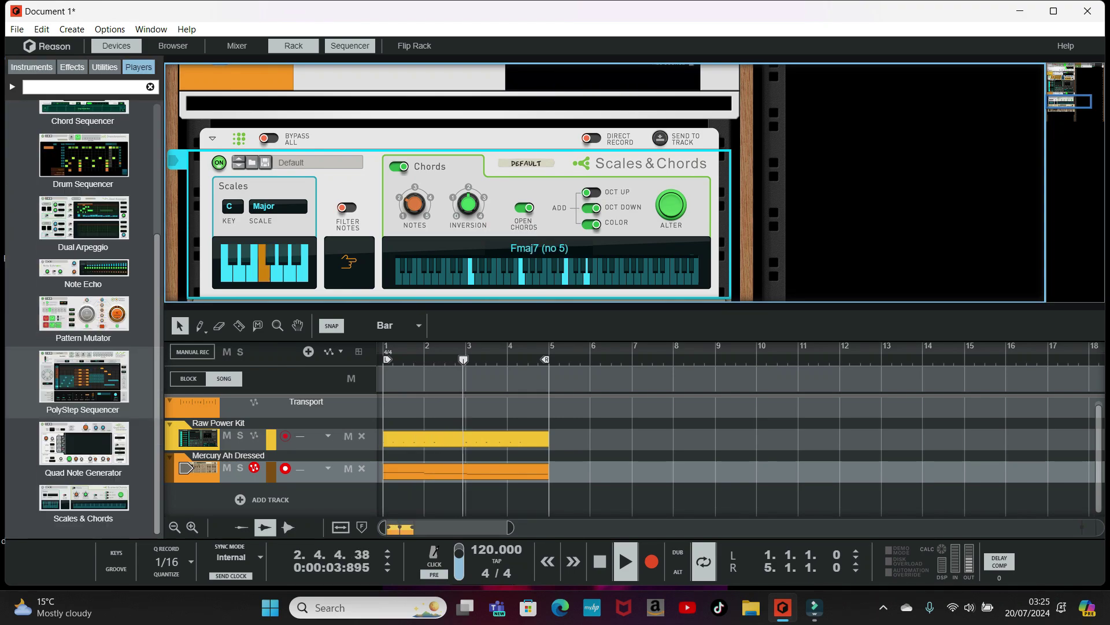
scroll(83, 272, up, 5)
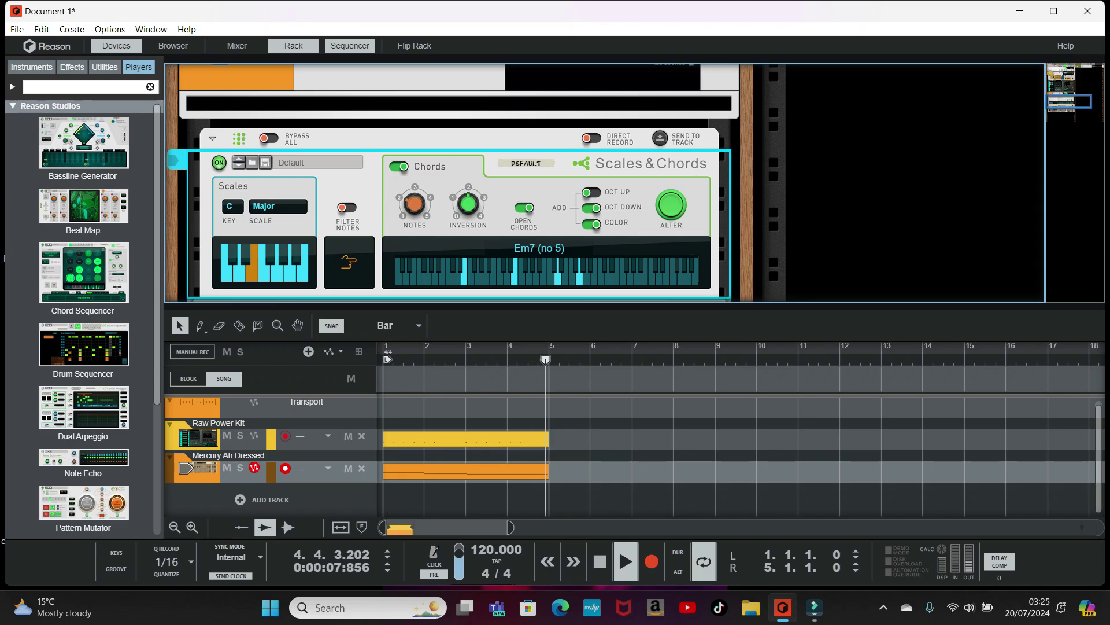
Step: Delete the Mercury Ah Dressed track together with its Humana device
click(199, 468)
key(Delete)
key(Return)
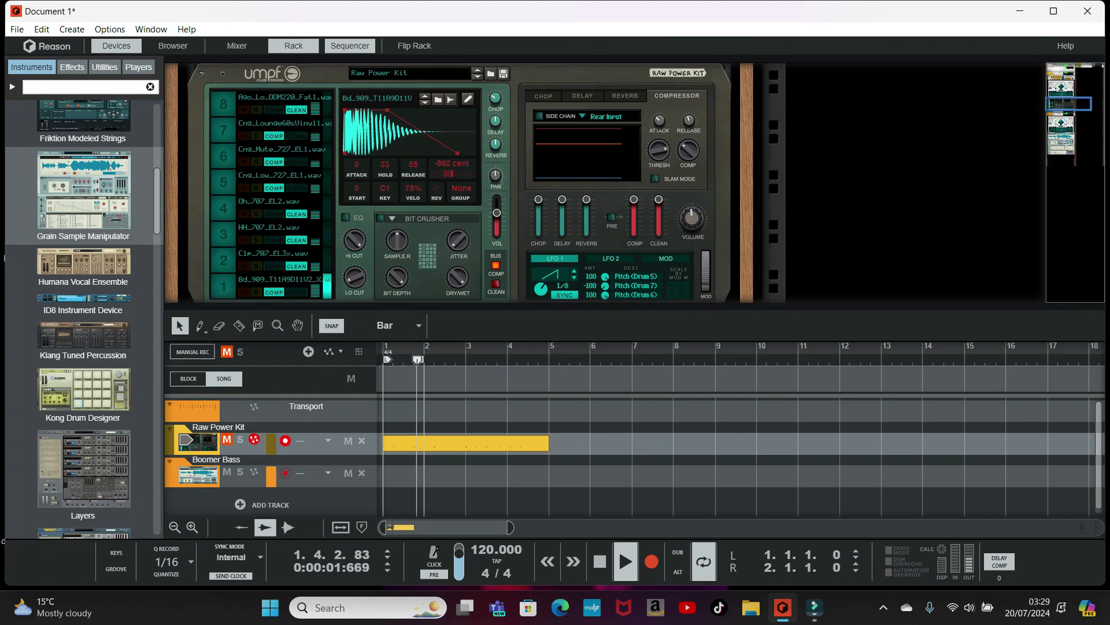
Step: Select the Boomer Bass track and change the OnBeat Variator mode in its Bassline Generator
click(198, 476)
scroll(449, 183, up, 4)
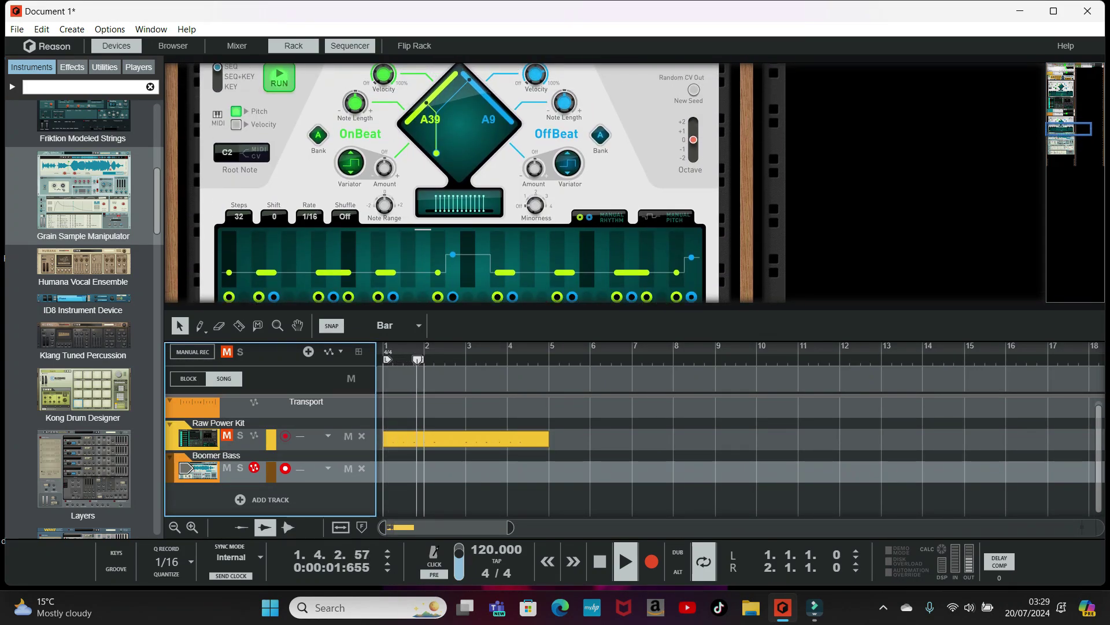
click(351, 215)
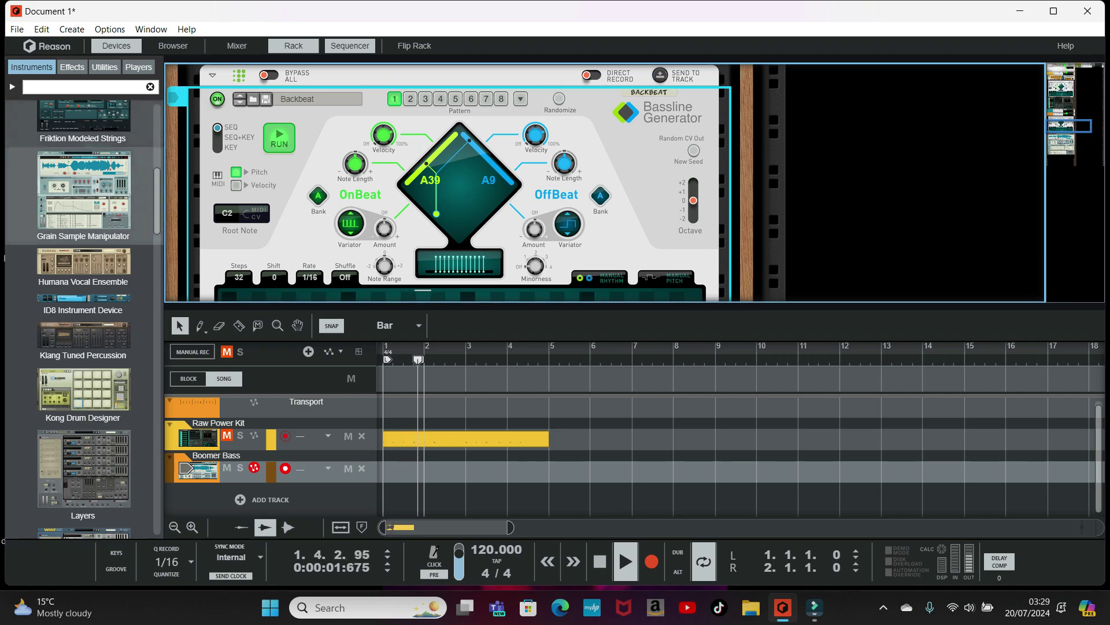
Step: Switch the Grain on the bass track from its current patch to Bass Warmp
scroll(460, 183, up, 3)
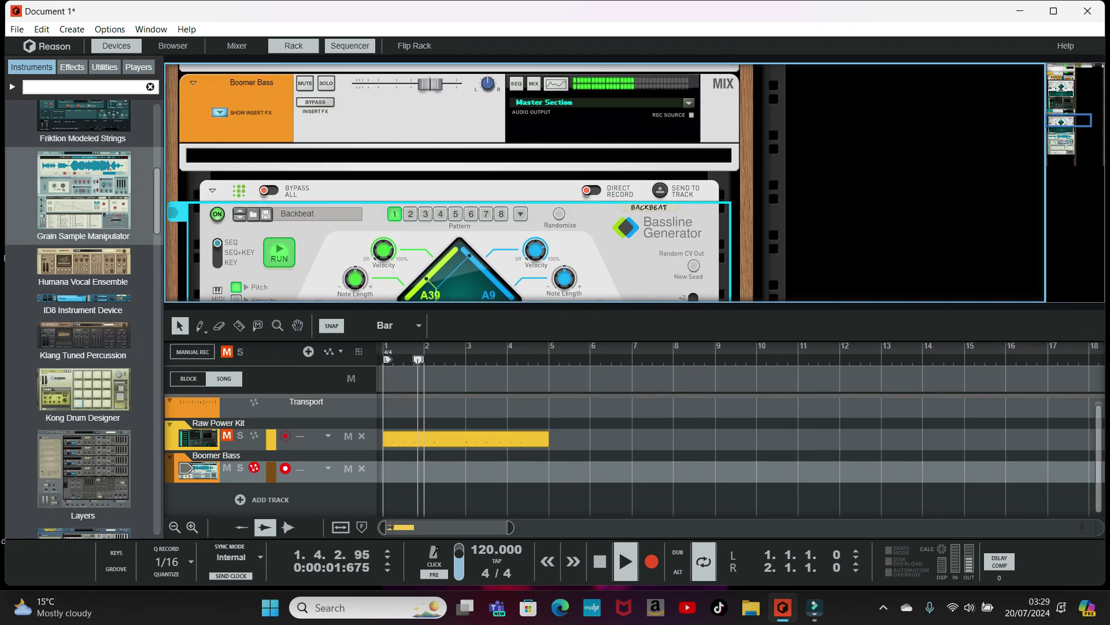
scroll(460, 183, down, 7)
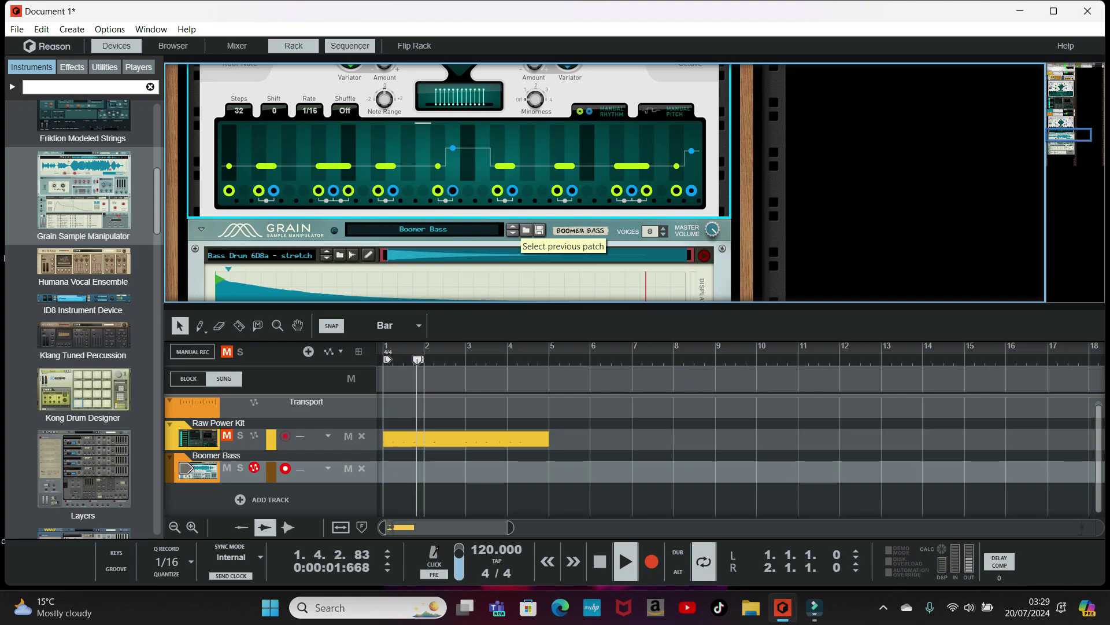
click(513, 228)
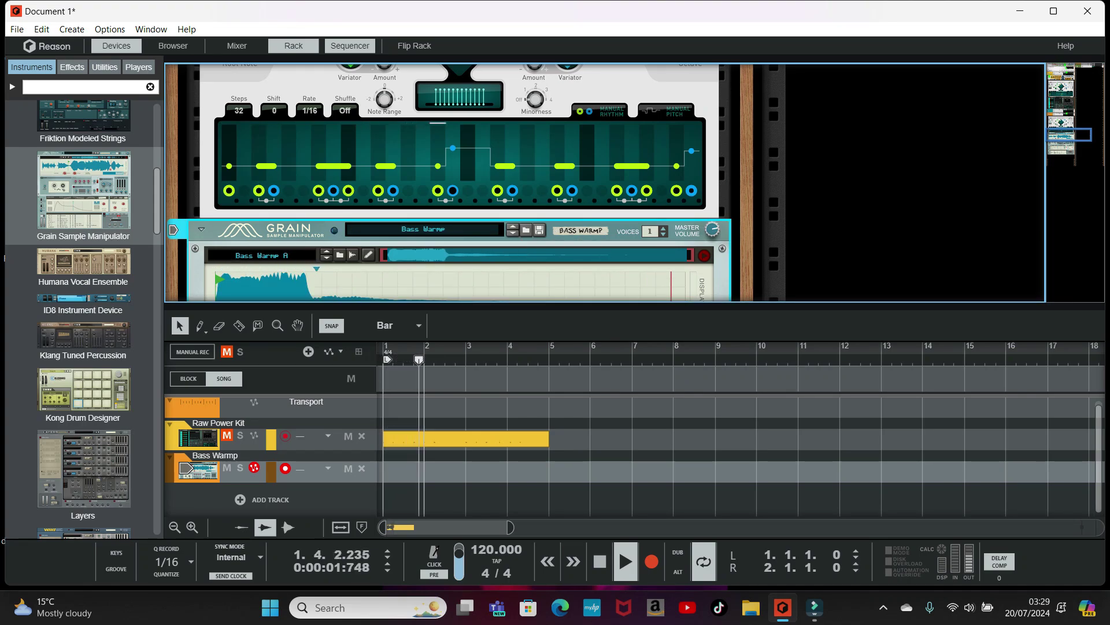
scroll(460, 183, up, 3)
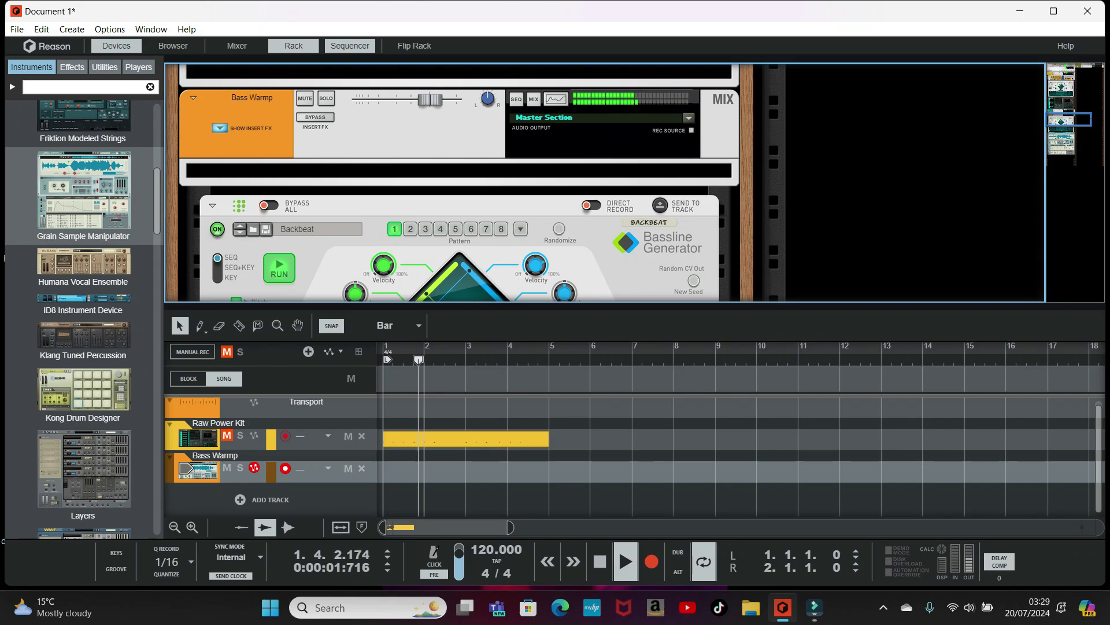
scroll(460, 183, down, 4)
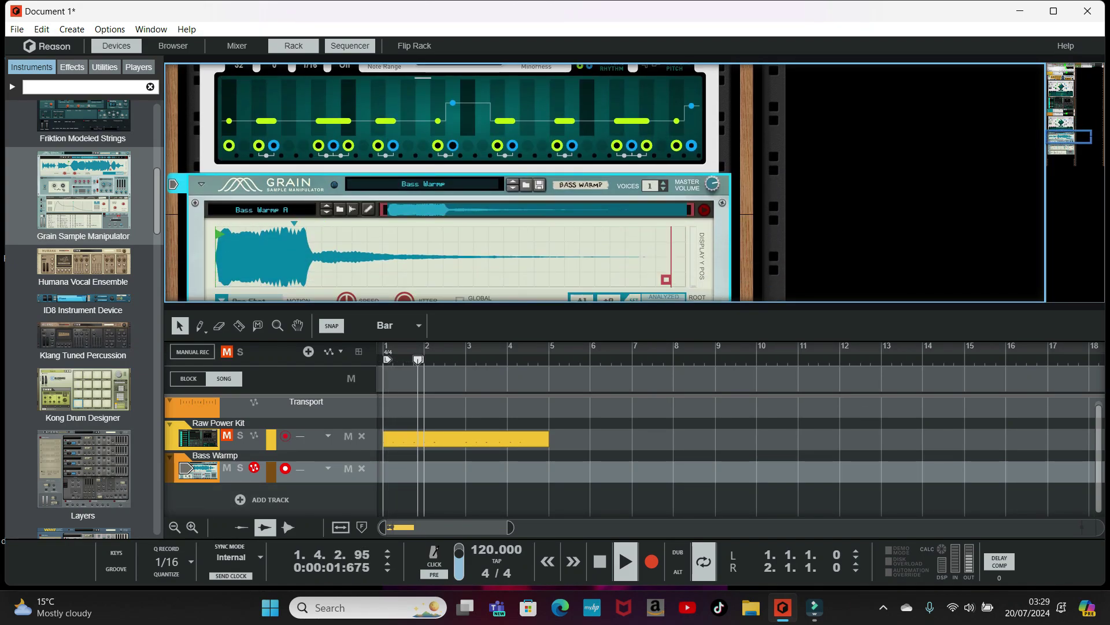
Step: Unmute the Raw Power Kit track and open its four-bar drum clip for note editing
click(199, 438)
click(227, 436)
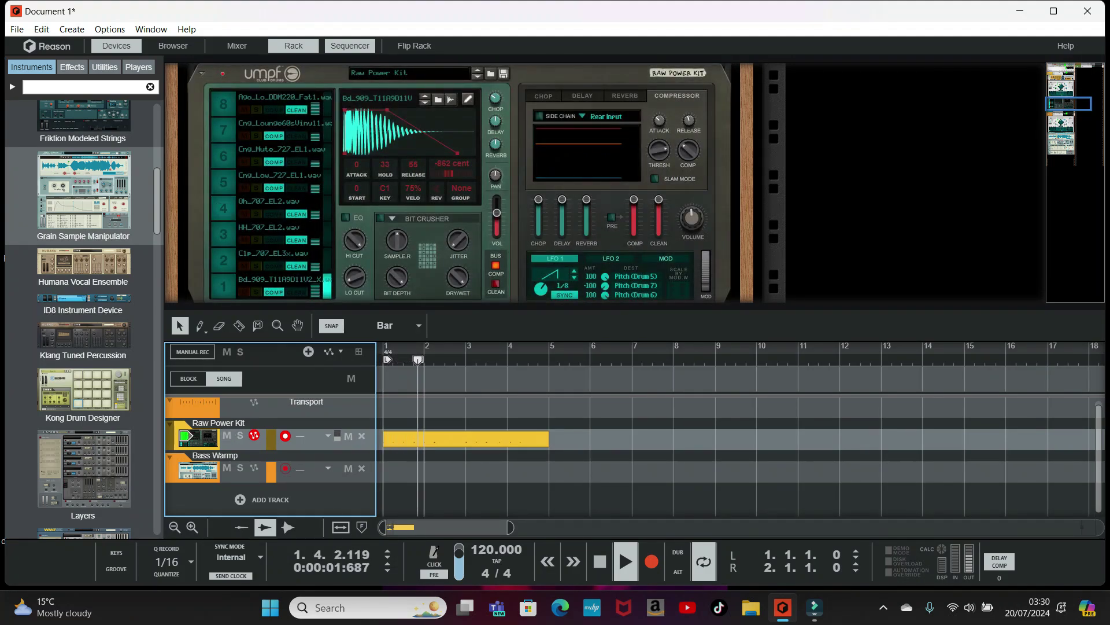
scroll(459, 182, down, 2)
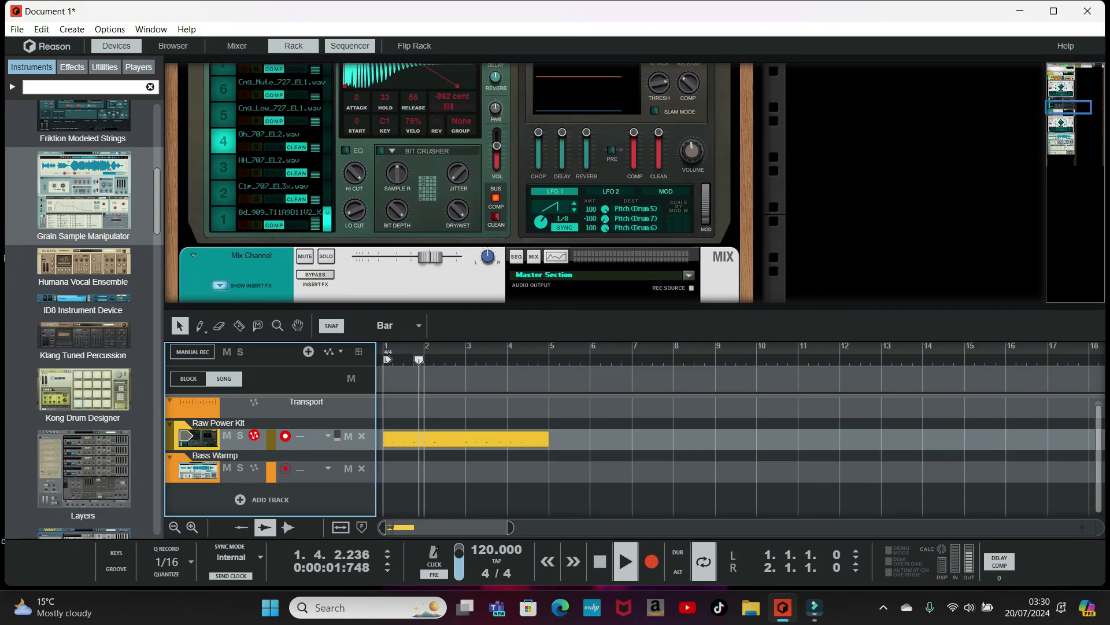
double_click(466, 439)
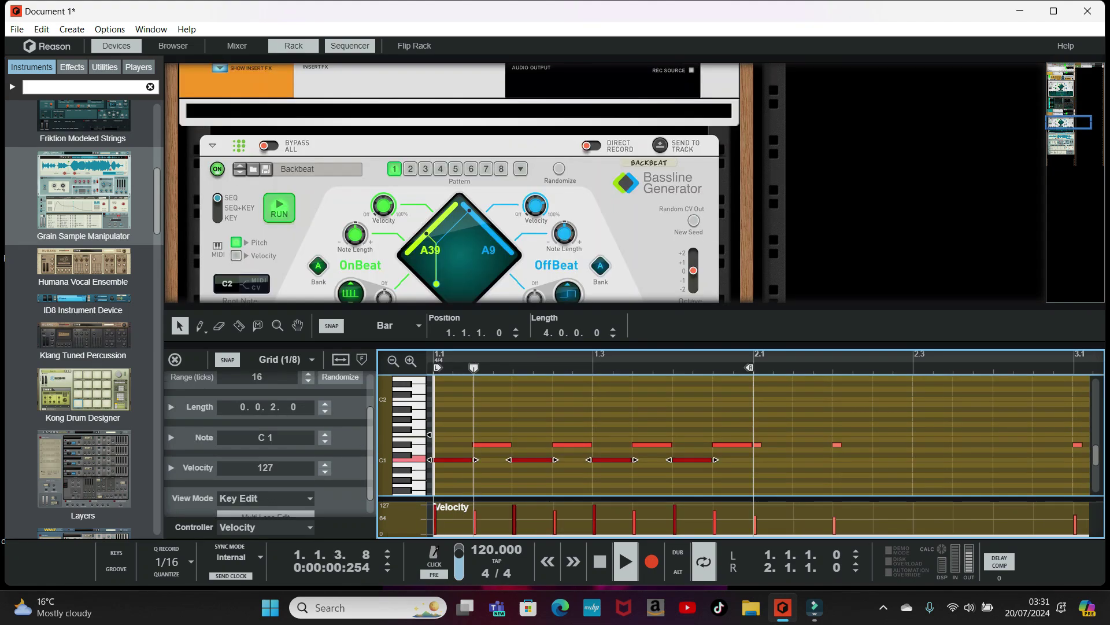
Step: Try patterns 2, 4, 6 and 7 of the Backbeat patch in the Bassline Generator
click(410, 169)
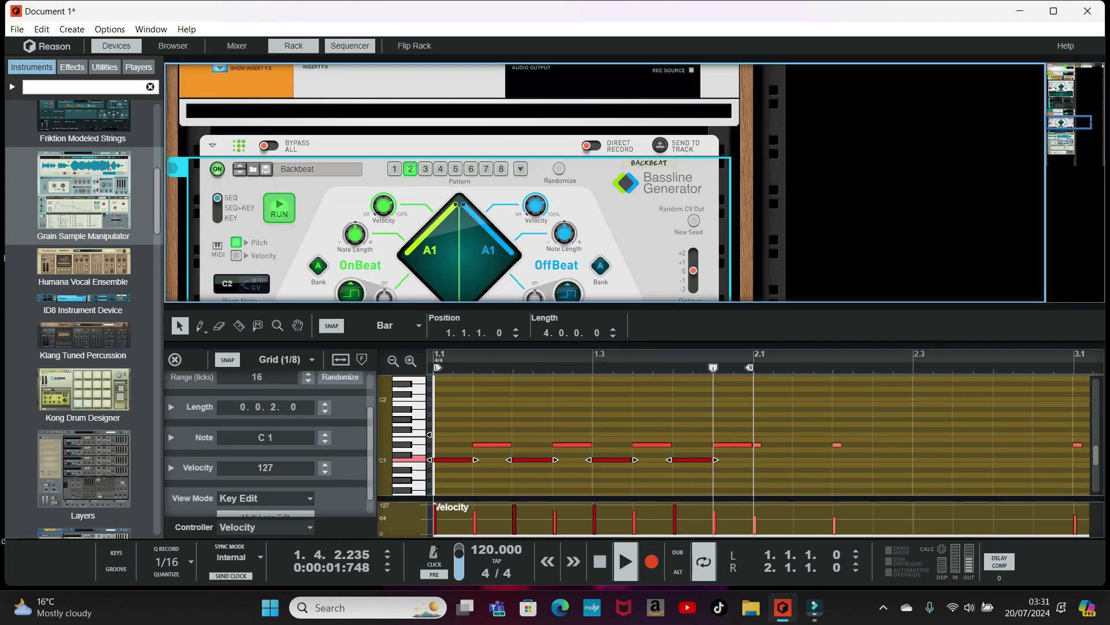
click(425, 169)
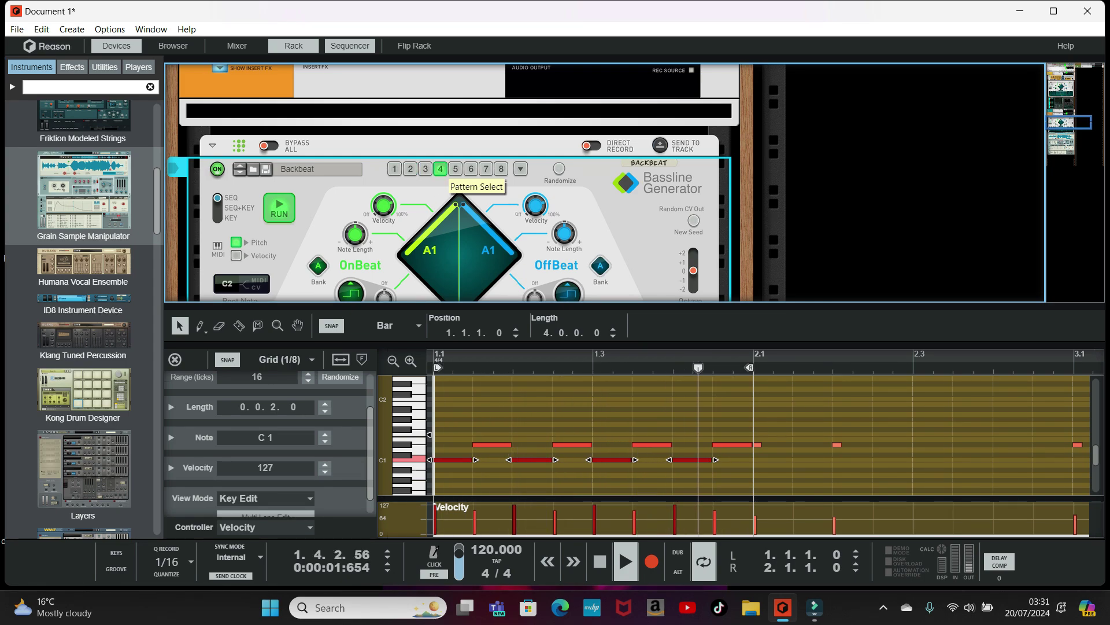
click(470, 169)
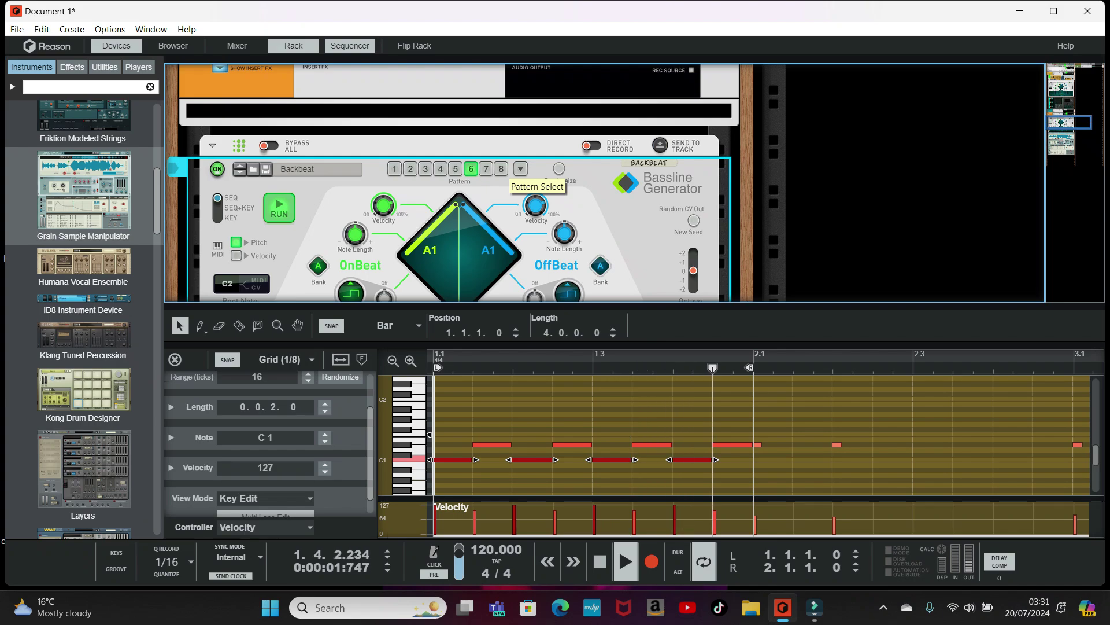
scroll(460, 185, down, 5)
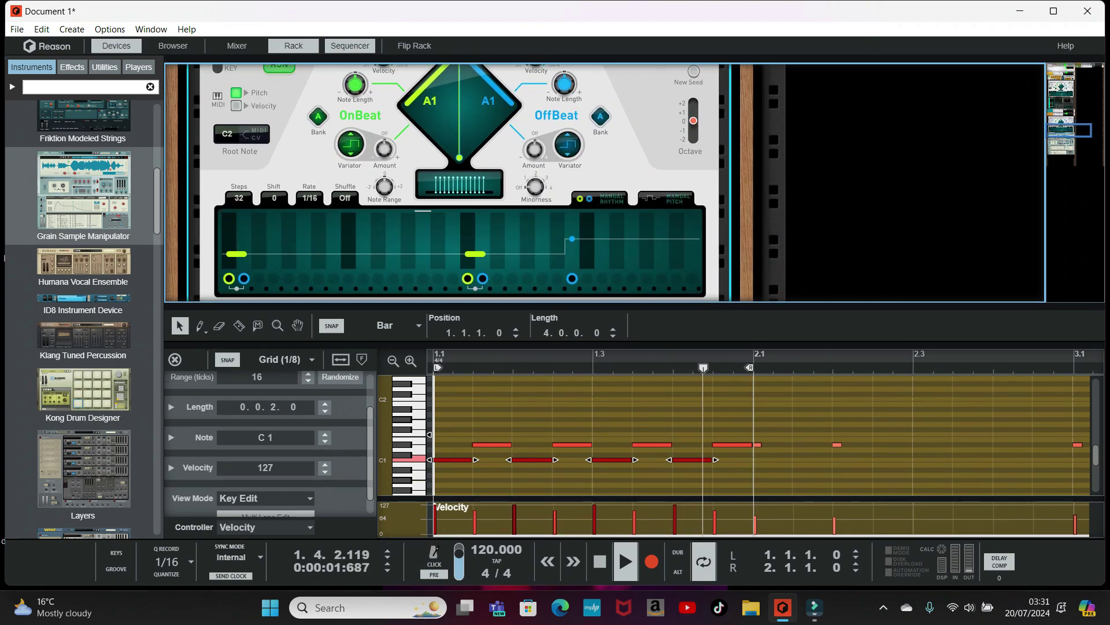
scroll(460, 183, up, 5)
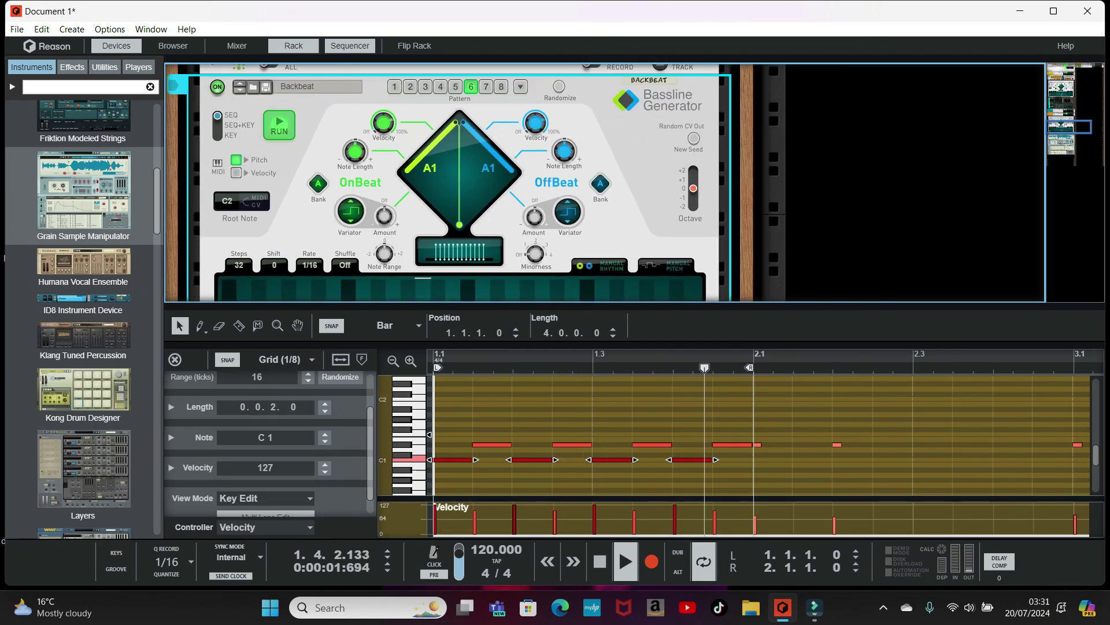
click(485, 86)
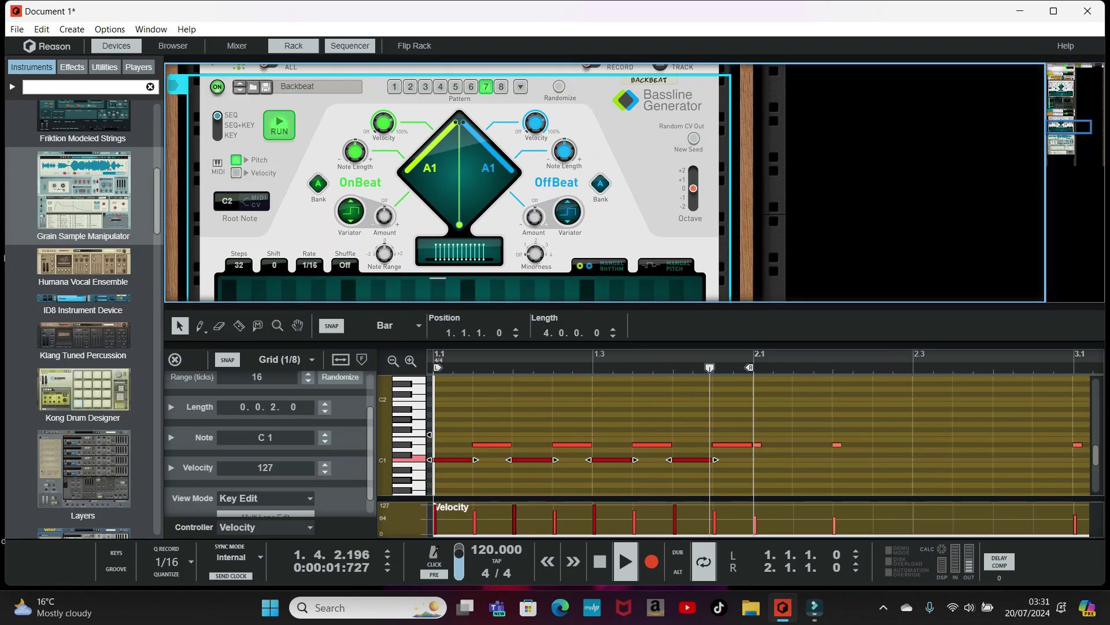
Step: Load the Bass Groove patch in the Bassline Generator and select pattern 1
click(239, 91)
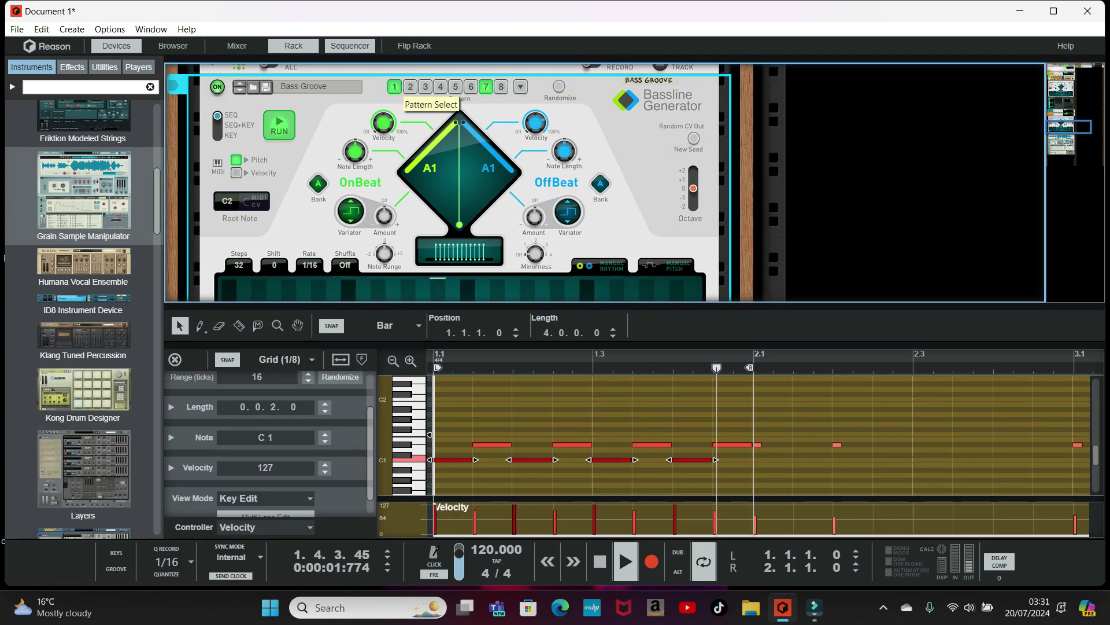
click(394, 87)
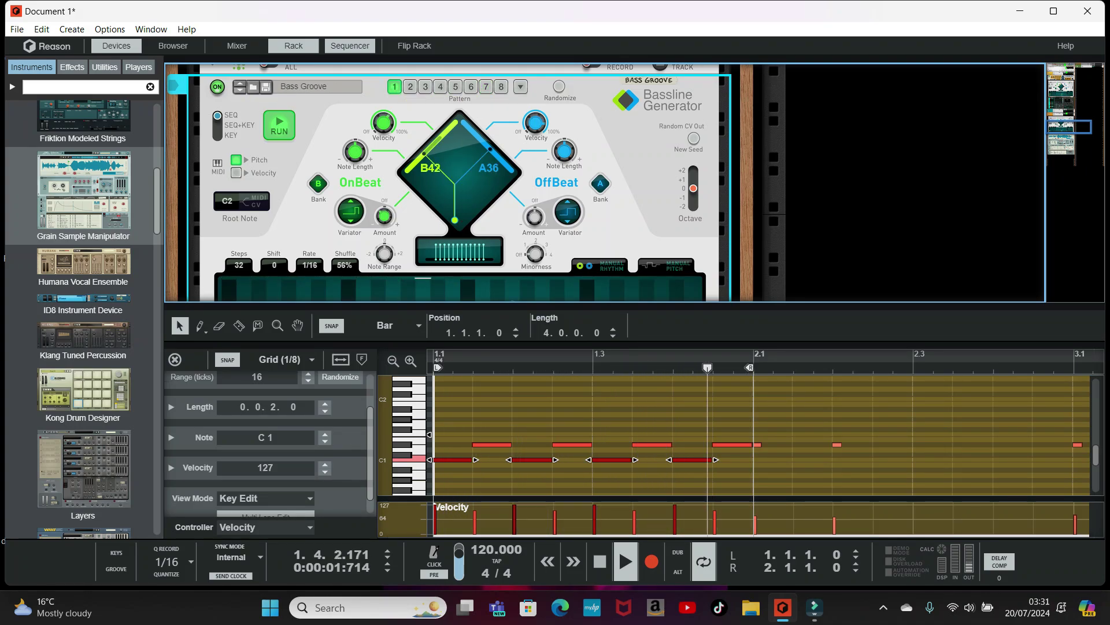
Step: Raise the pitch of the long OffBeat note and lower the last OnBeat note in the Bass Groove sequence
scroll(449, 183, down, 2)
scroll(450, 183, down, 4)
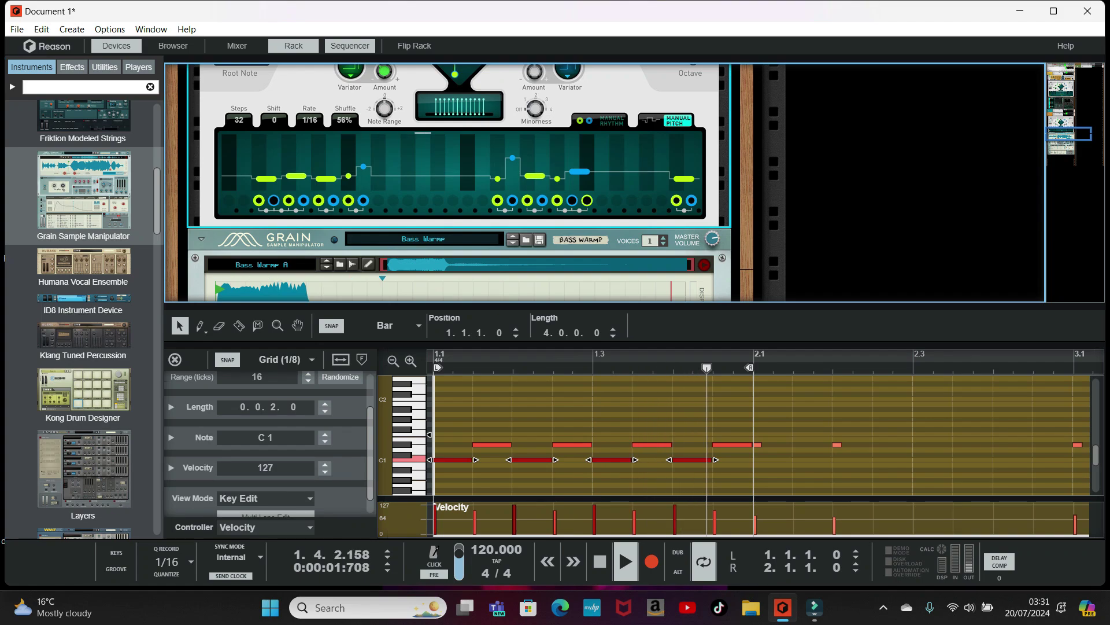
drag(580, 171, 579, 157)
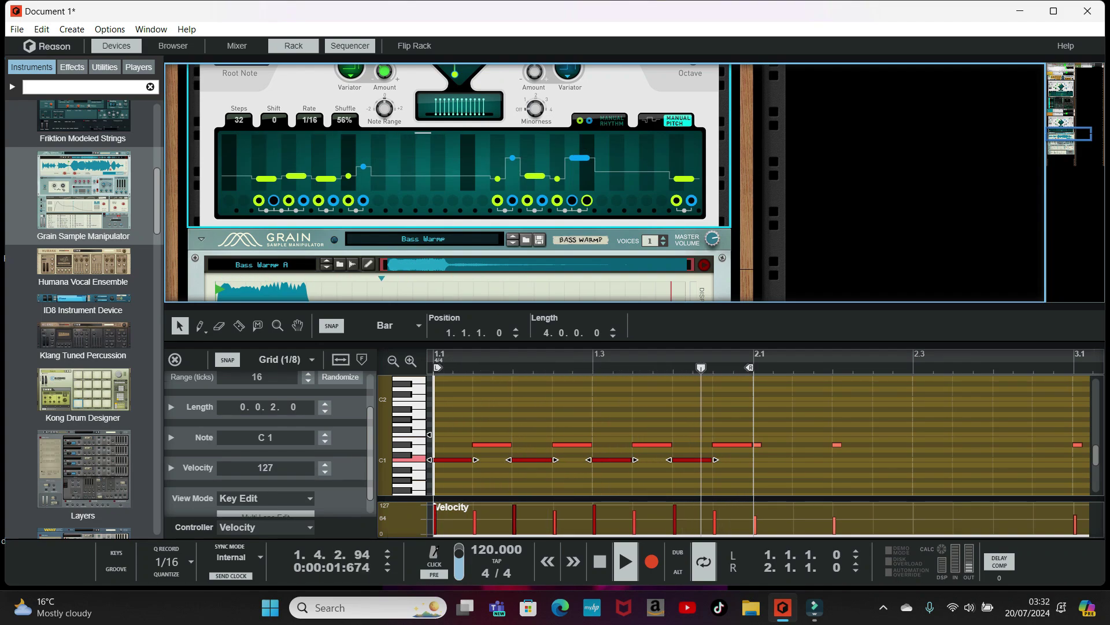
drag(684, 179, 684, 185)
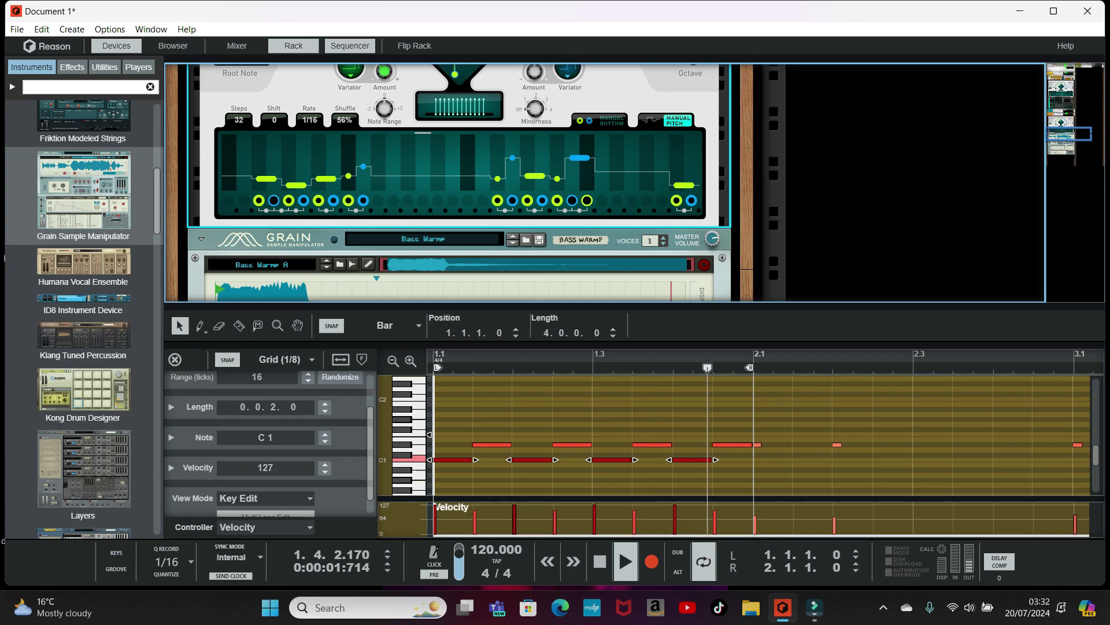
Step: Select pattern 2 in the Bassline Generator and load the Been Busy patch
scroll(459, 183, up, 2)
scroll(459, 182, up, 1)
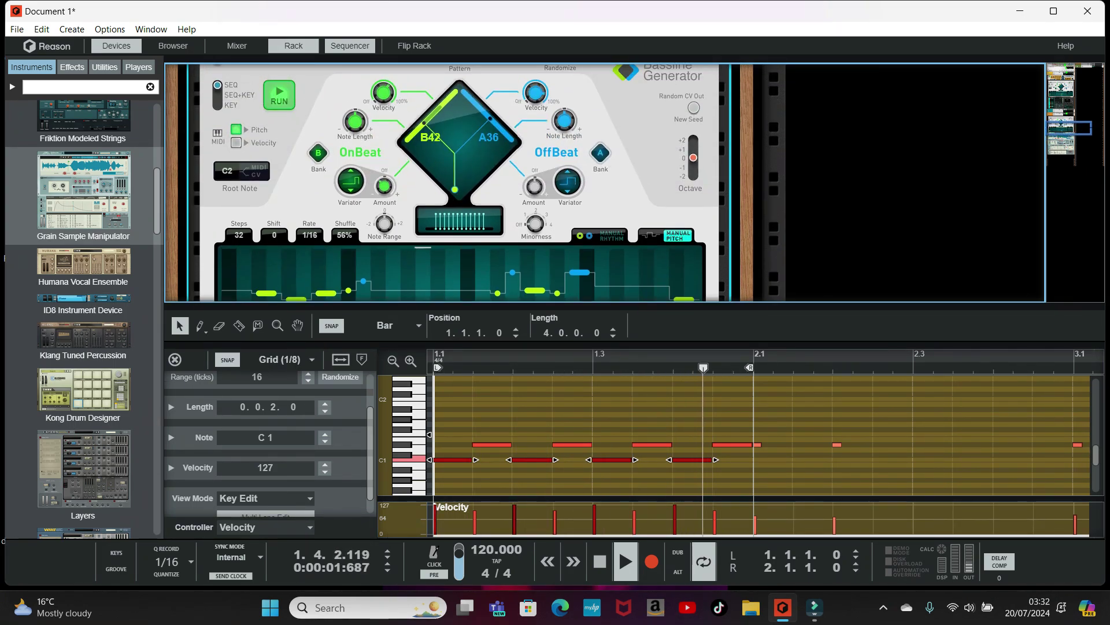
scroll(460, 182, up, 4)
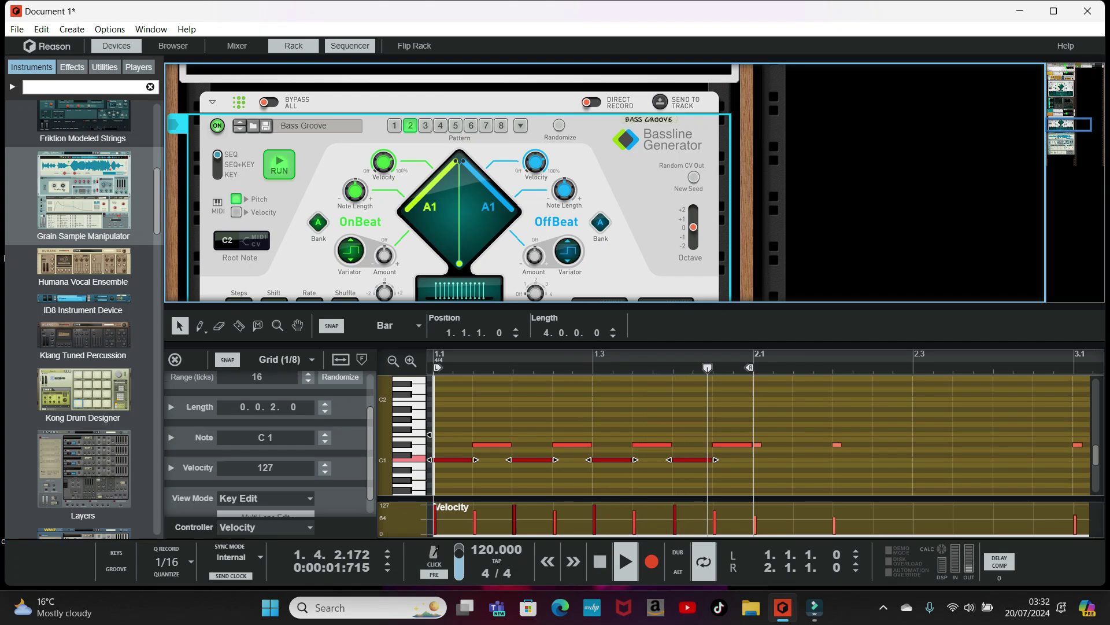
scroll(439, 174, down, 6)
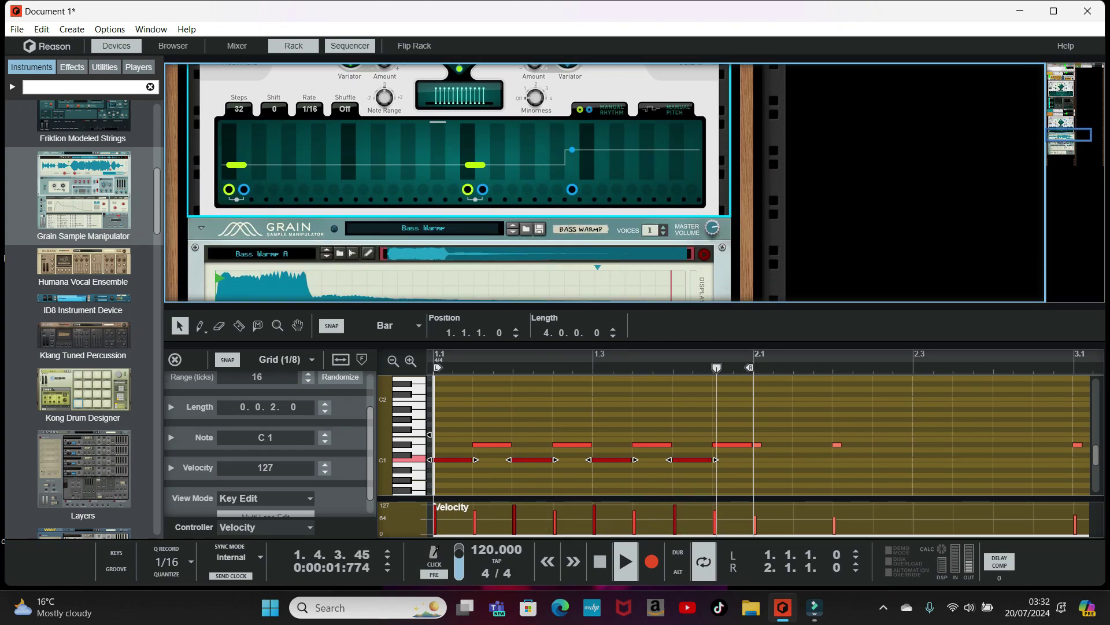
scroll(448, 182, up, 4)
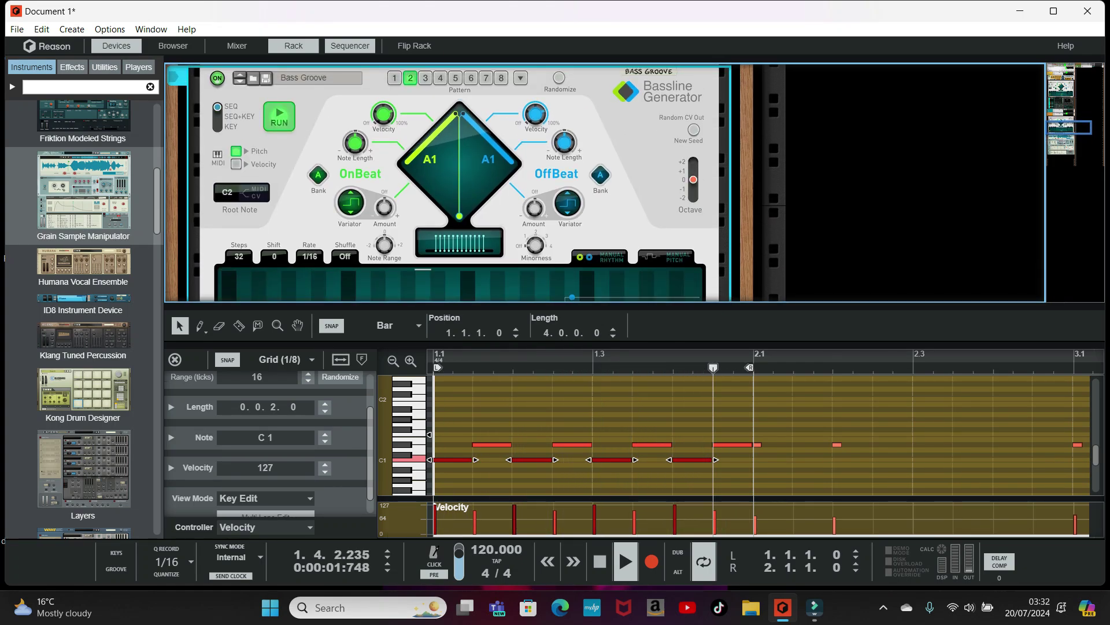
click(253, 77)
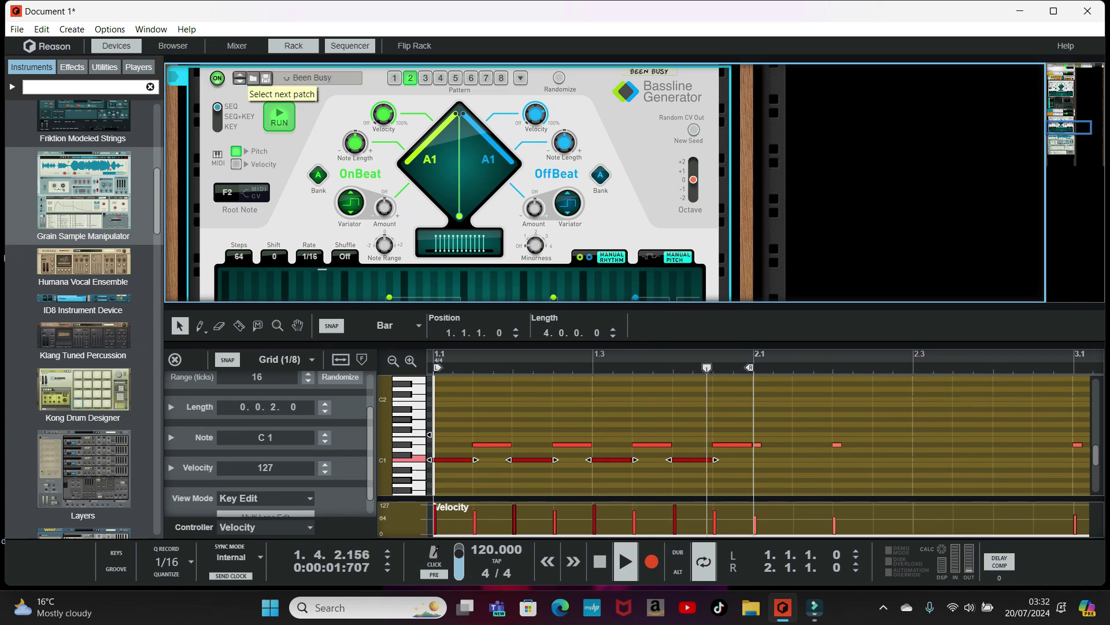
click(253, 77)
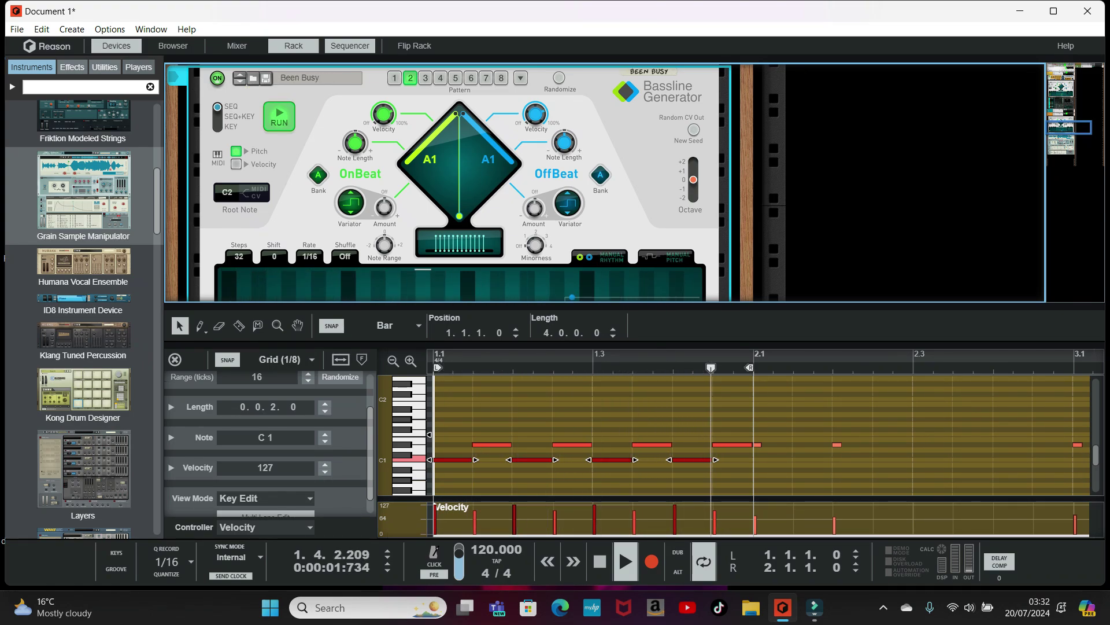
Step: Add a Chord Sequencer player to the Bass Warmp track and choose the EDM Theory chord set from Dance & Modern Pop
click(138, 67)
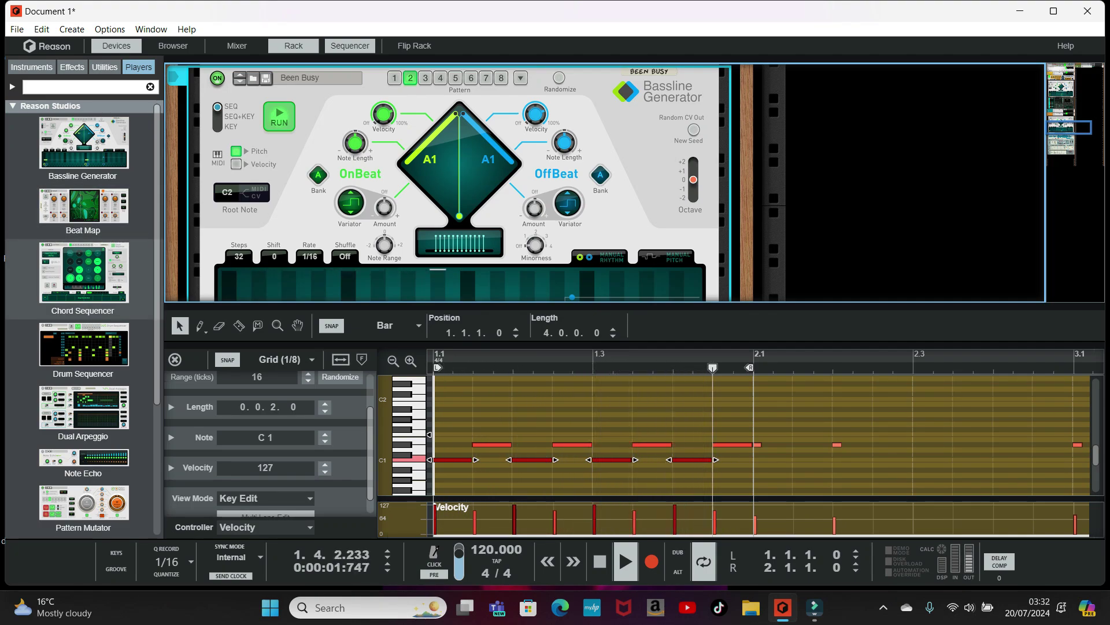
drag(83, 272, 460, 215)
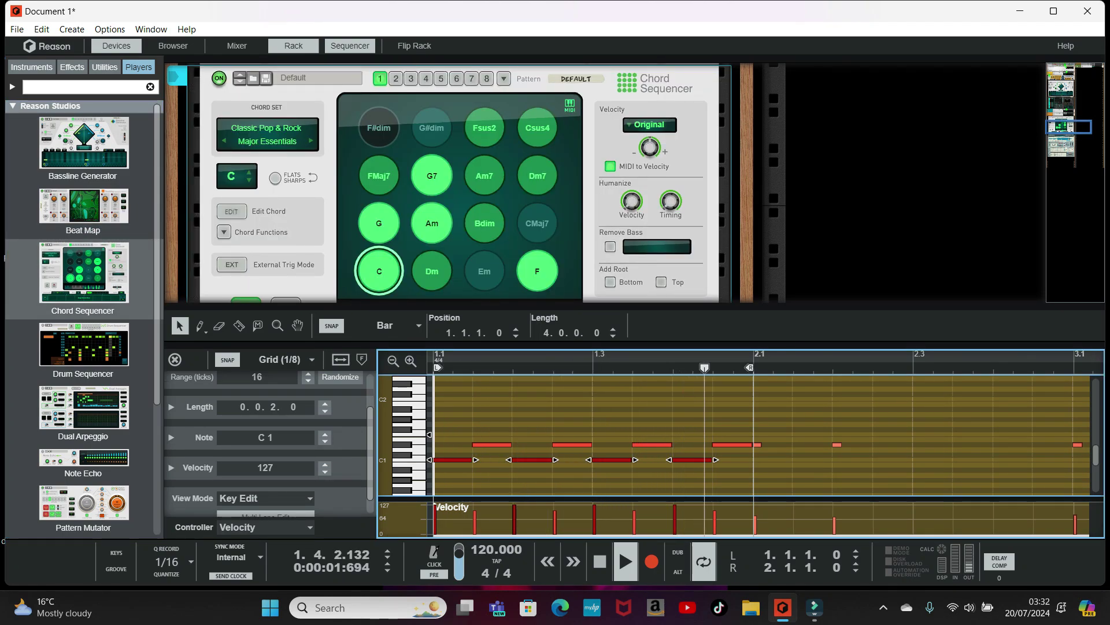
click(302, 137)
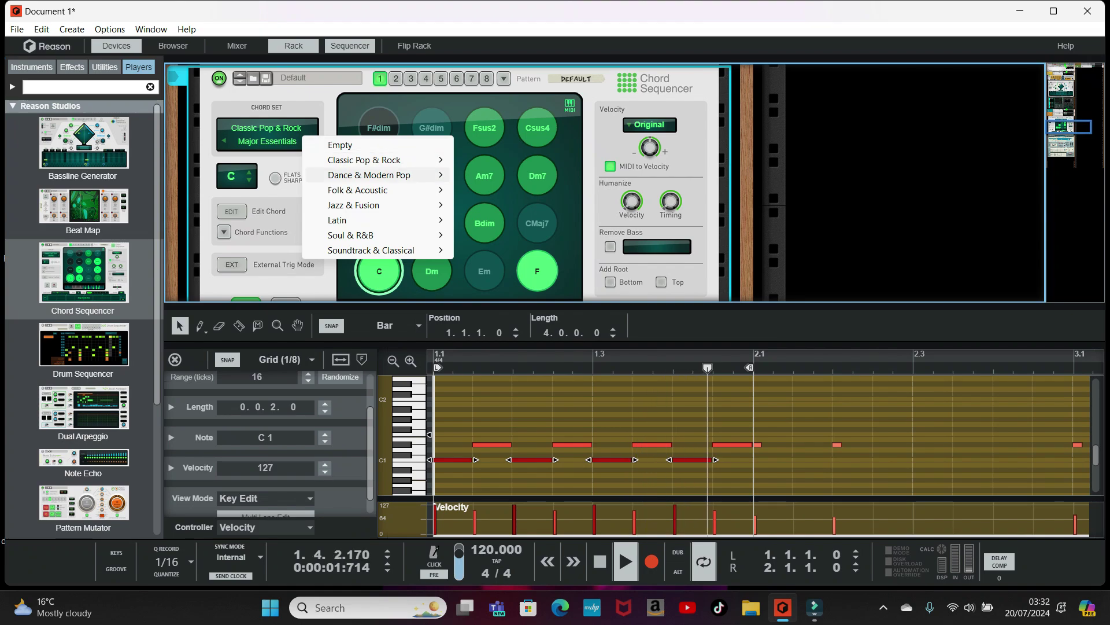
mouse_move(431, 175)
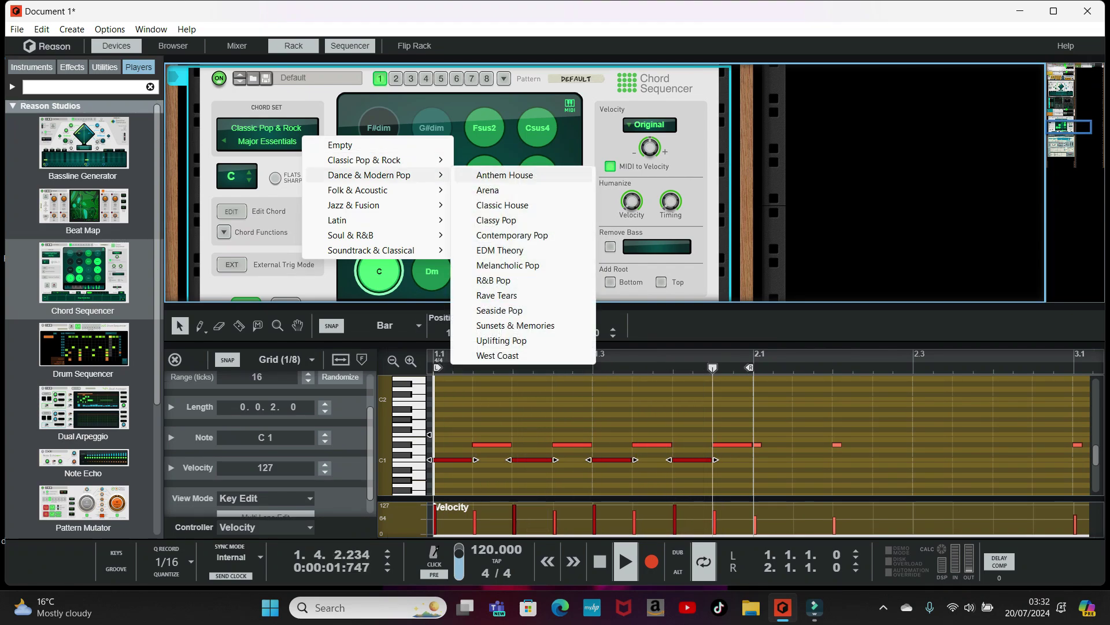
click(500, 250)
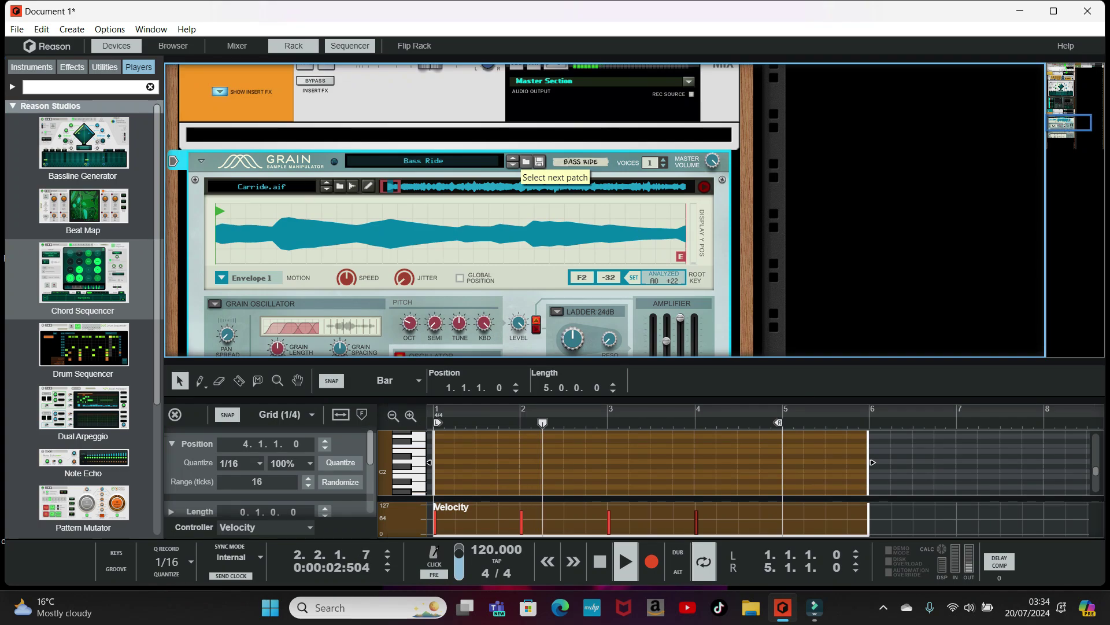
Step: Load the Thick Formant Bass patch in Grain, and replace the device with the Europa Shapeshifting Synthesizer
click(512, 164)
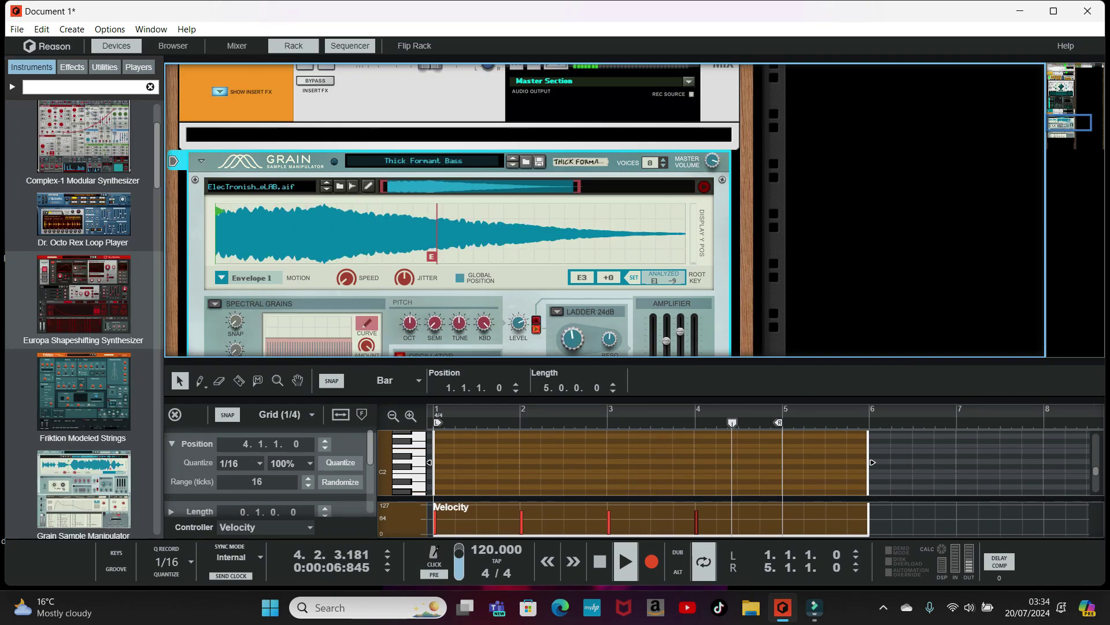
drag(84, 294, 255, 265)
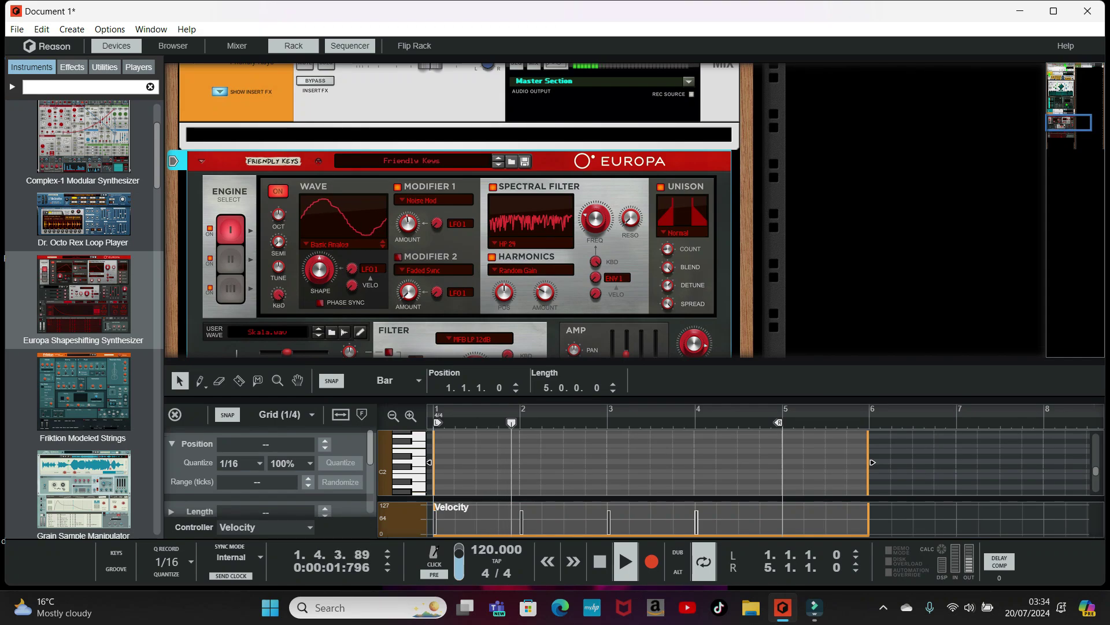
click(512, 161)
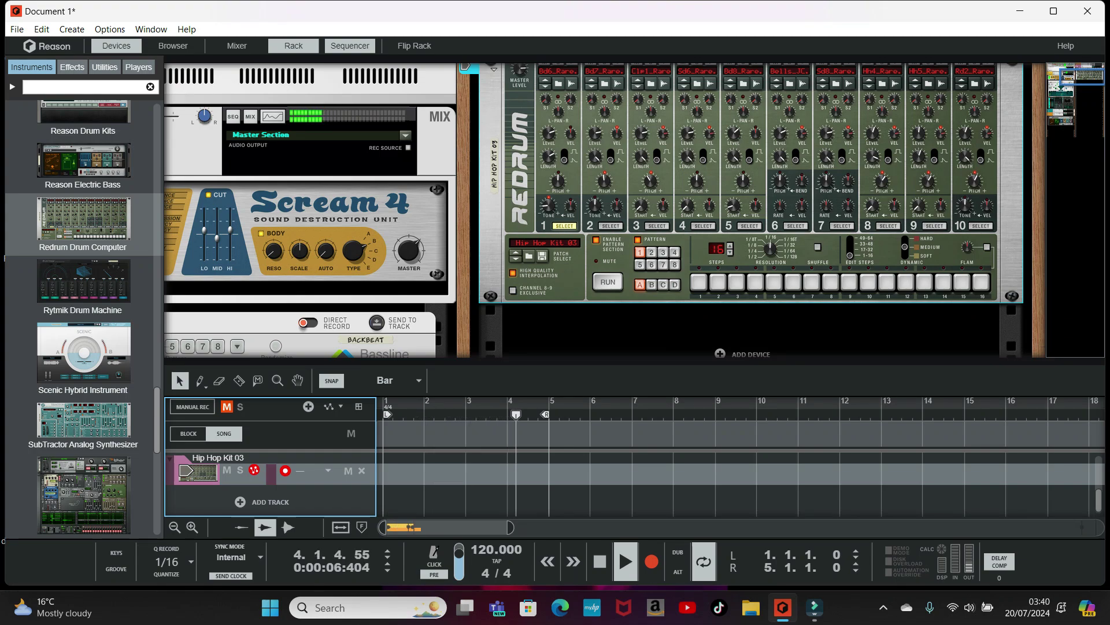
scroll(599, 210, up, 3)
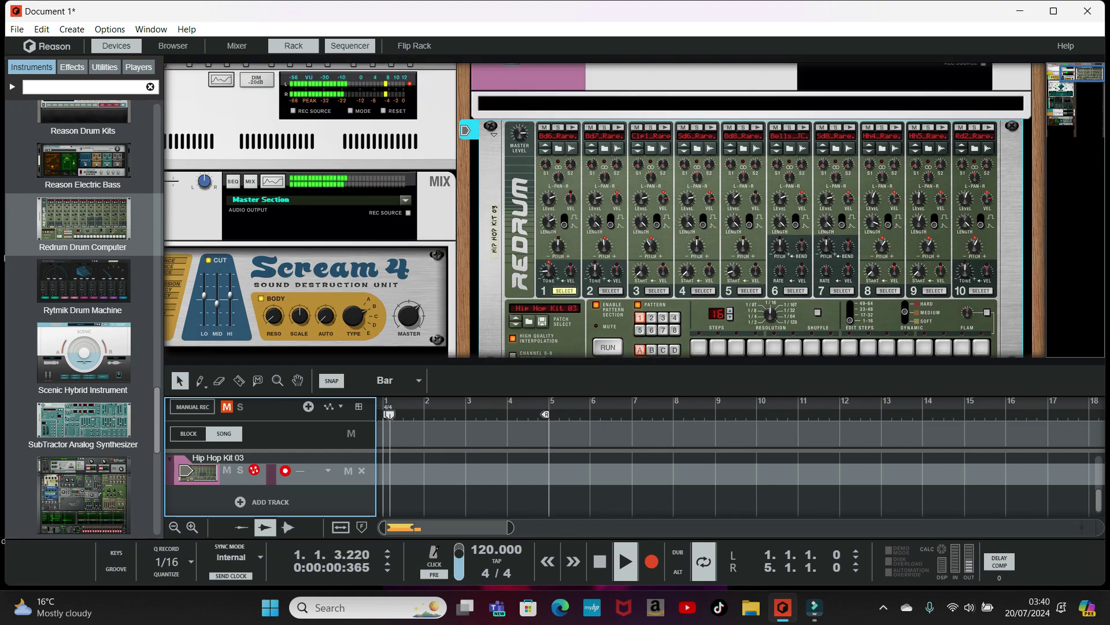
scroll(600, 210, down, 2)
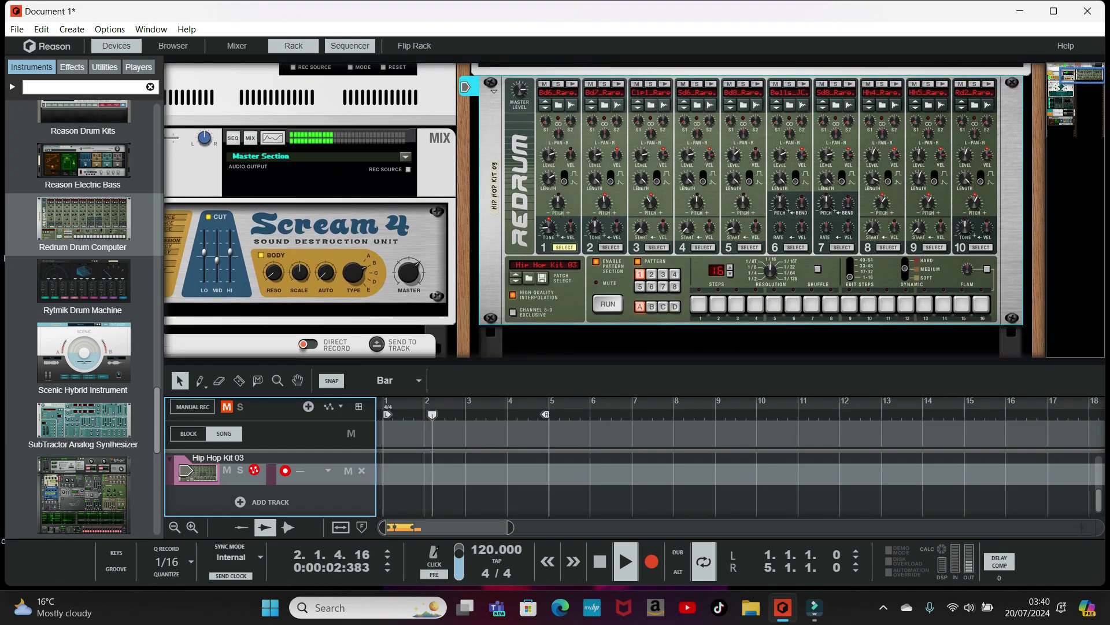
Step: Audition drum 1 in Redrum, then run the pattern with the step dynamic set to hard
click(572, 84)
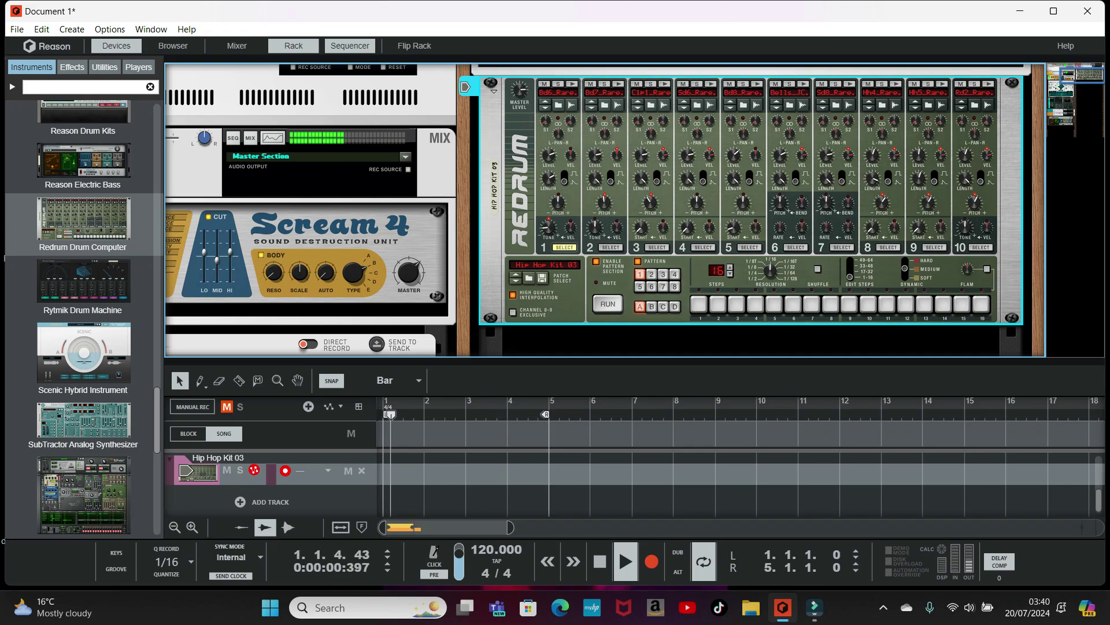
click(905, 261)
click(608, 304)
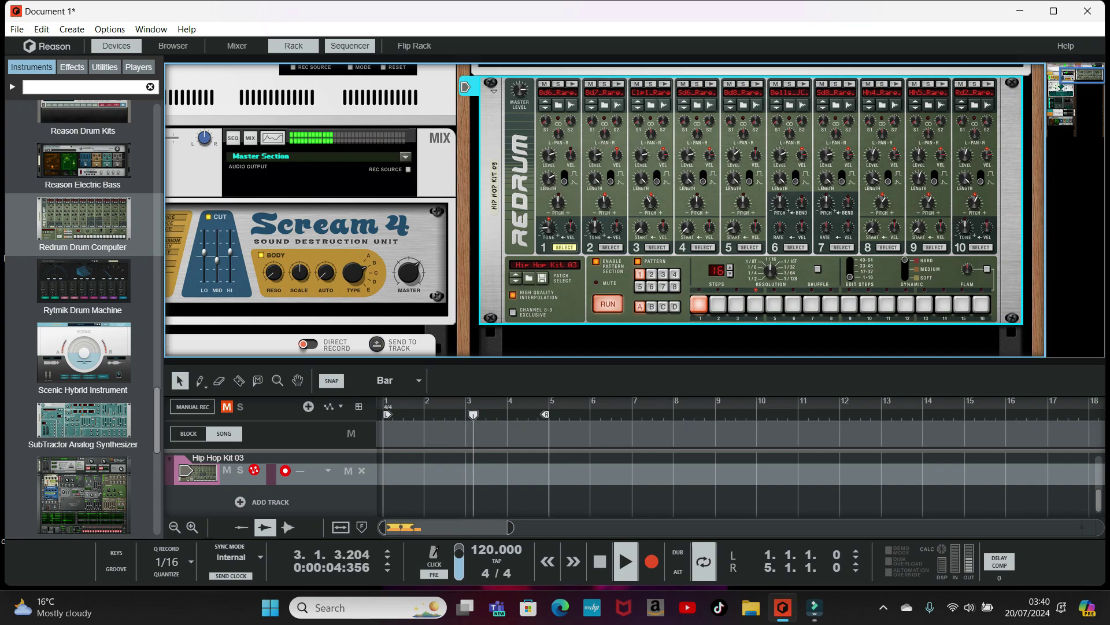
Step: Mute the Raw Power Kit track so that Redrum can be heard without it
scroll(191, 492, up, 4)
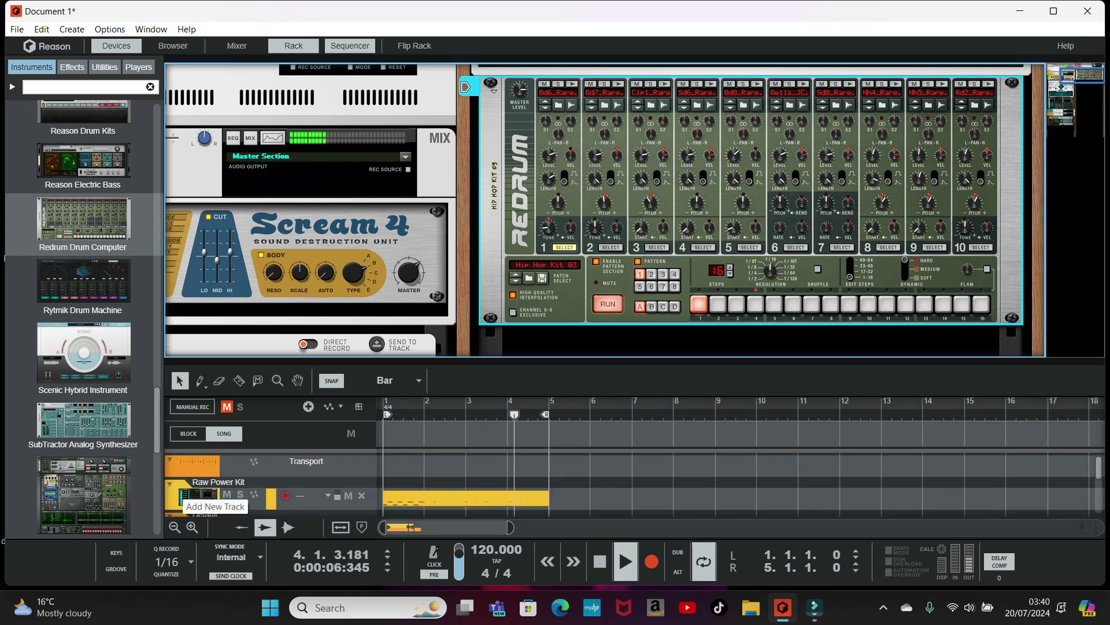
click(227, 494)
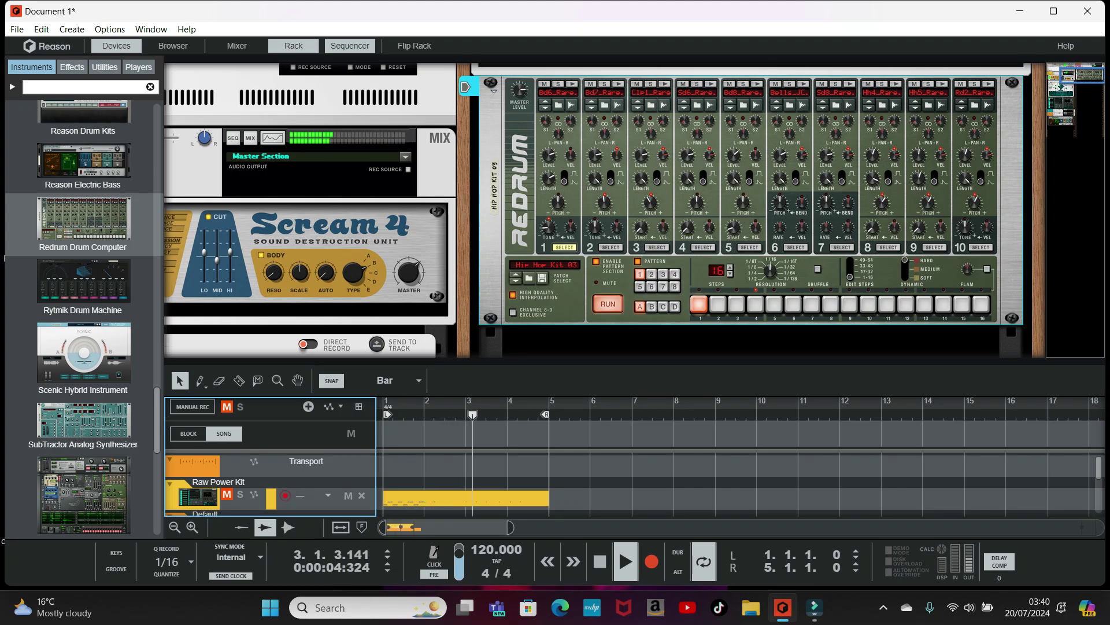
scroll(605, 210, left, 5)
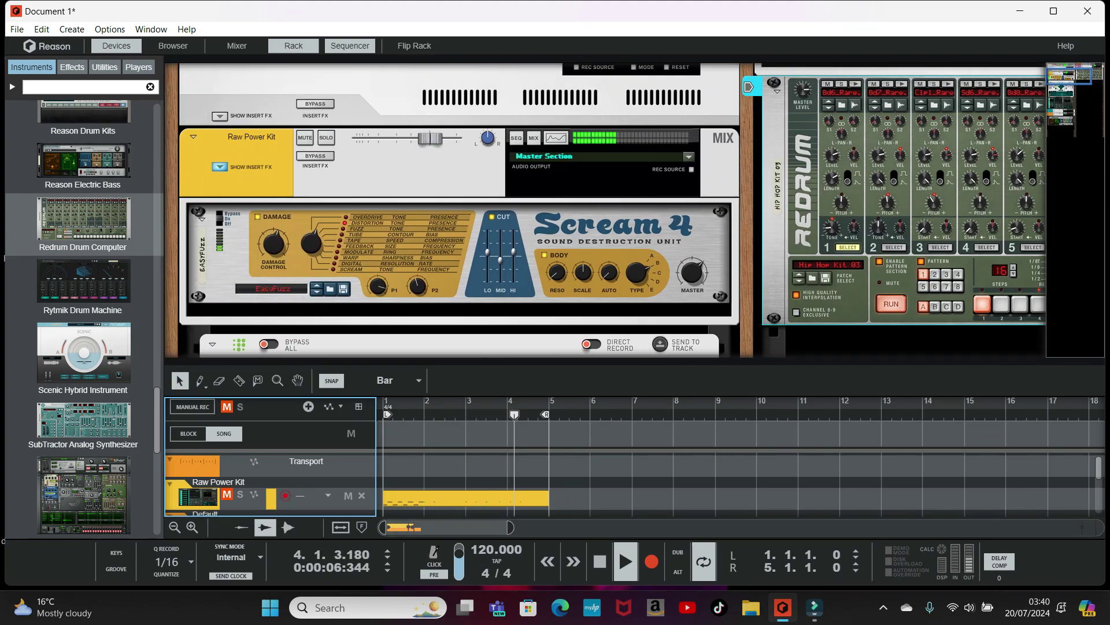
click(305, 138)
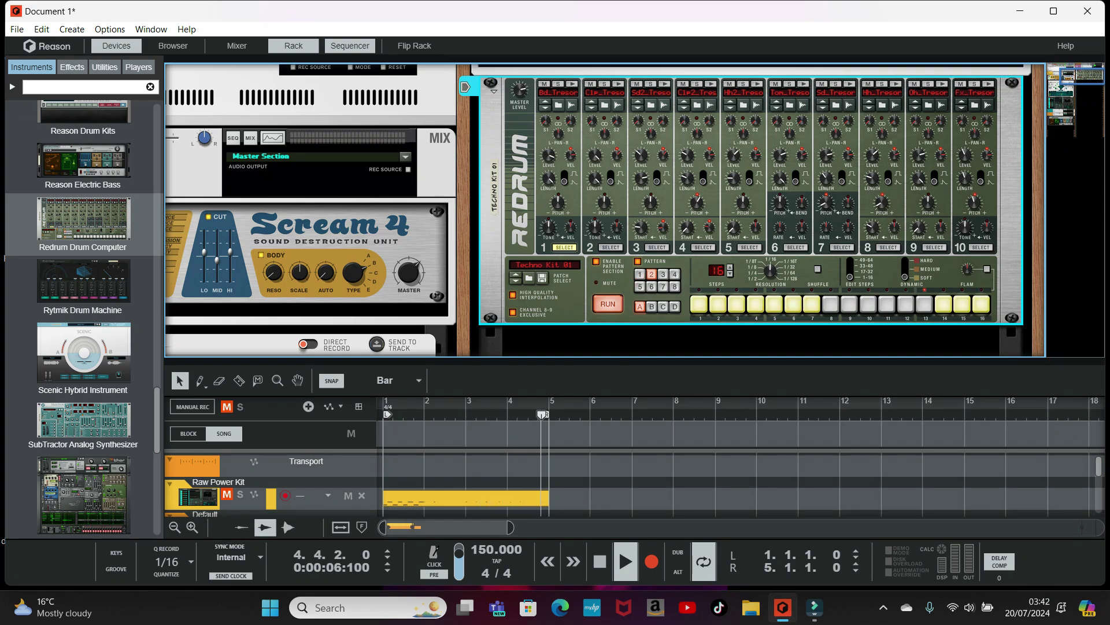
Step: Program hard hits on steps 1–6 and 12–16 for drum 1 in Redrum's pattern 2, and compare it with pattern 1
click(905, 261)
drag(700, 304, 793, 304)
drag(906, 305, 981, 304)
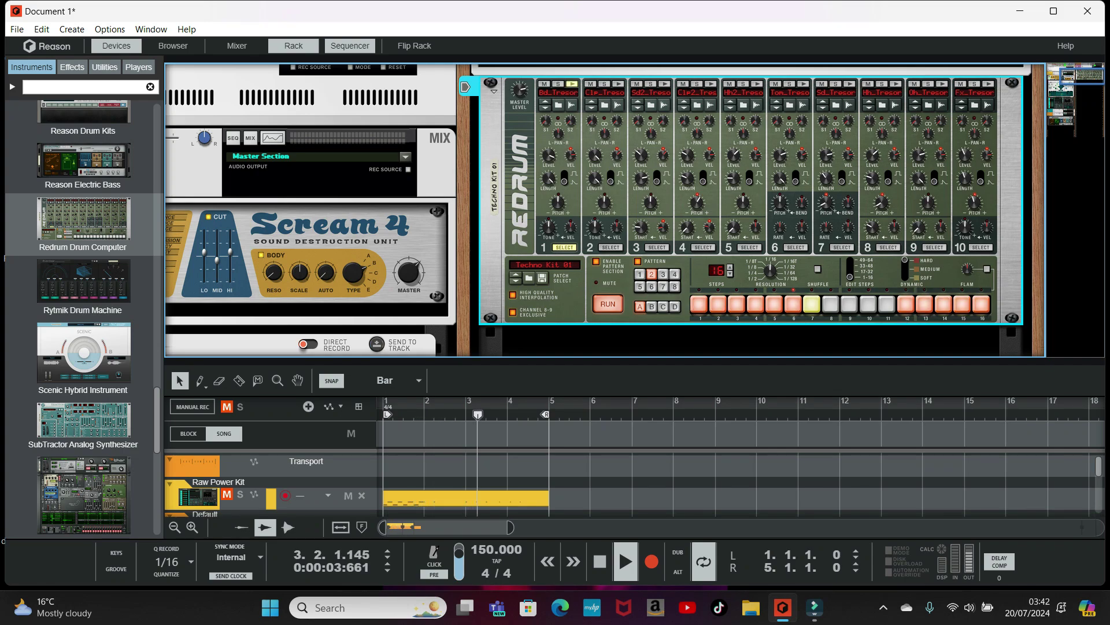
click(640, 274)
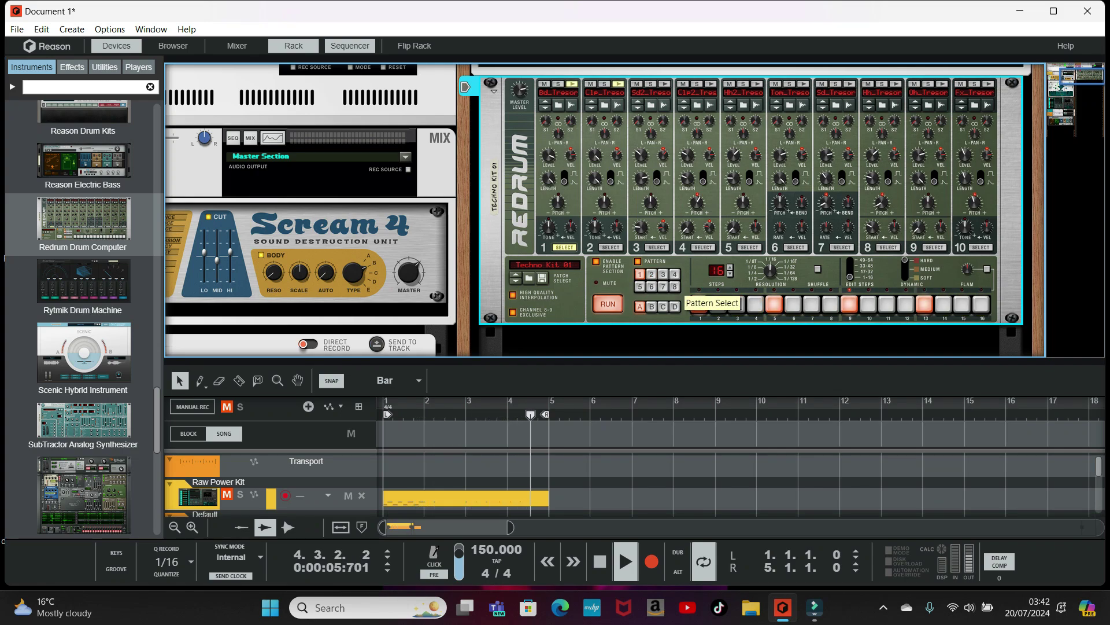
click(652, 274)
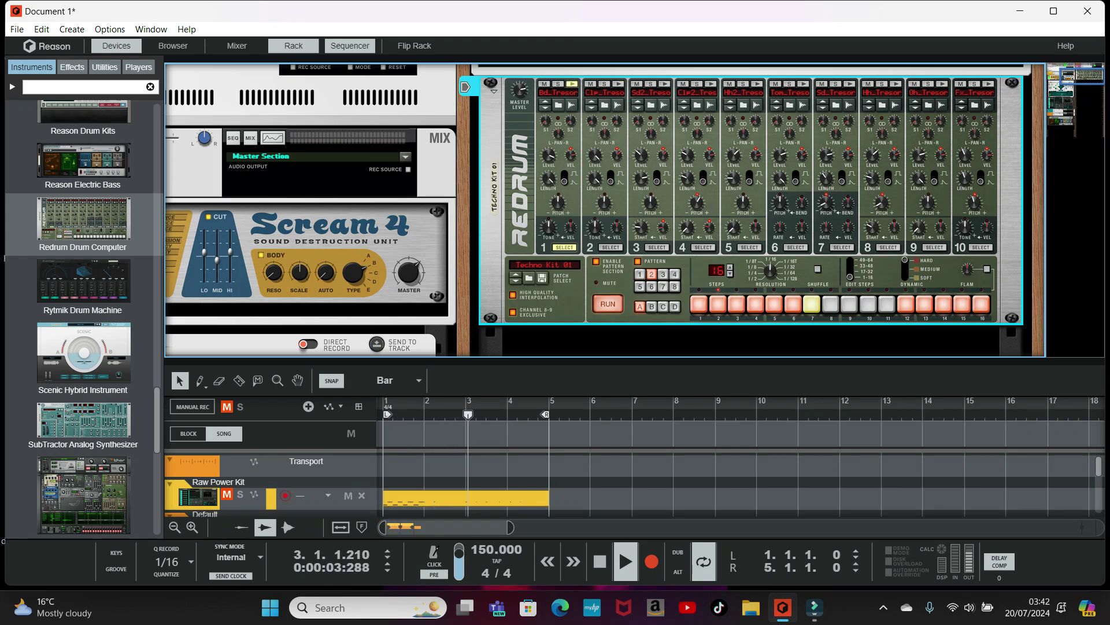
Step: Delete the Redrum device with its track and clear all track mutes
key(Delete)
key(Return)
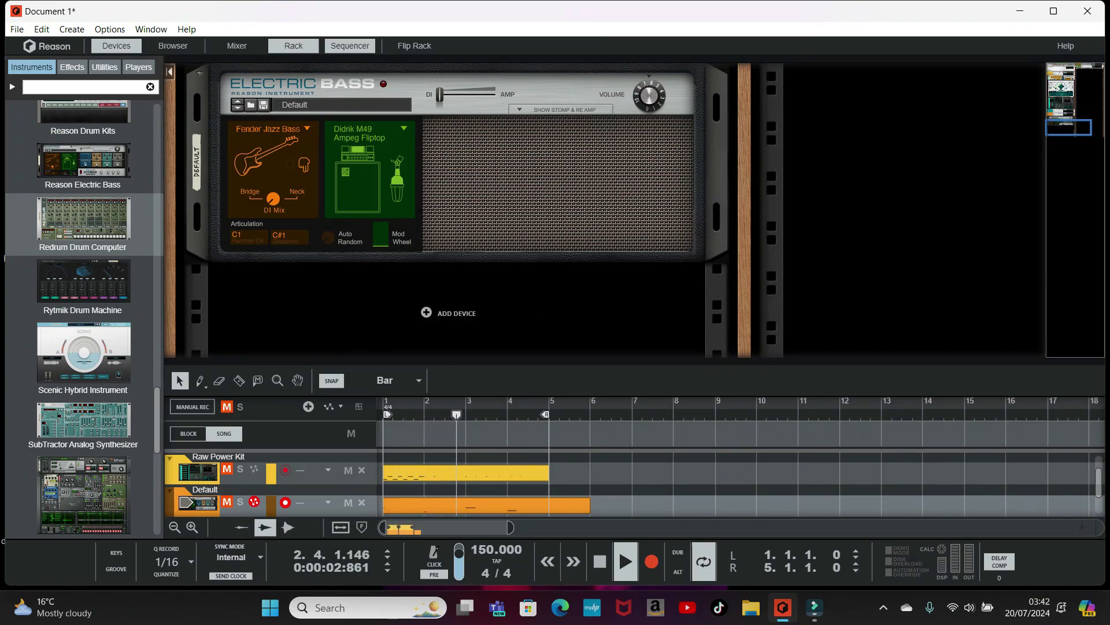
scroll(456, 209, up, 1)
scroll(457, 209, up, 8)
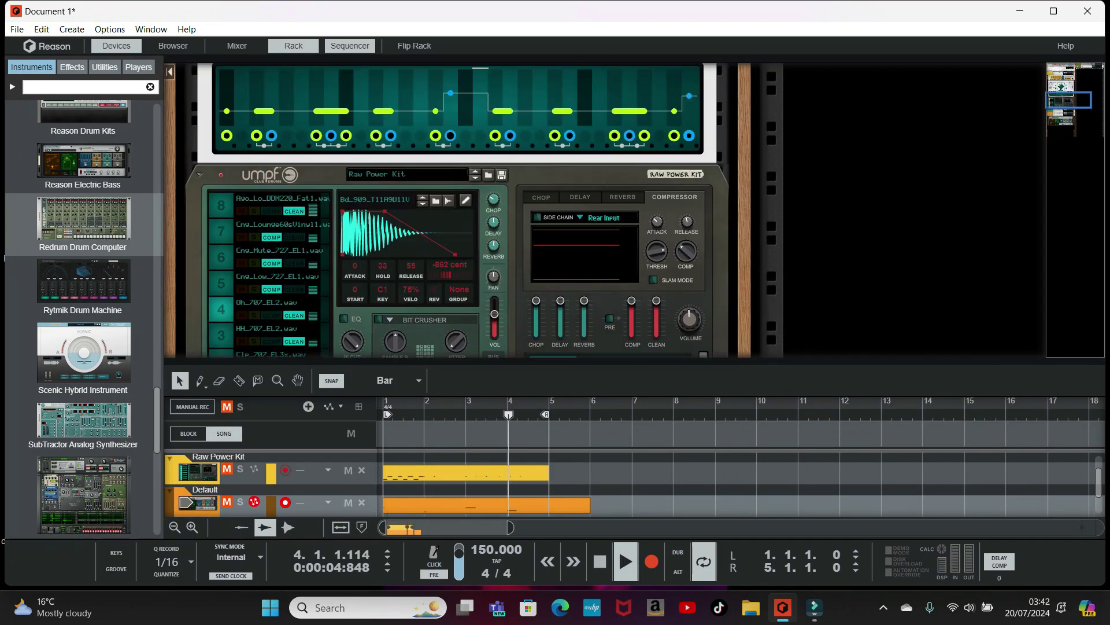
scroll(457, 209, down, 2)
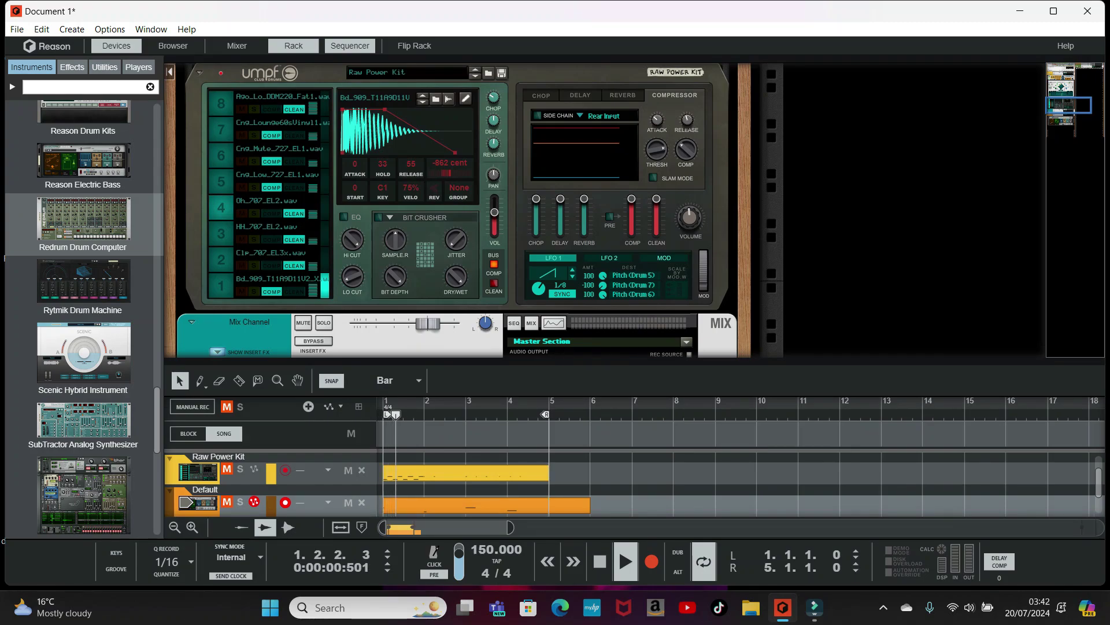
click(226, 406)
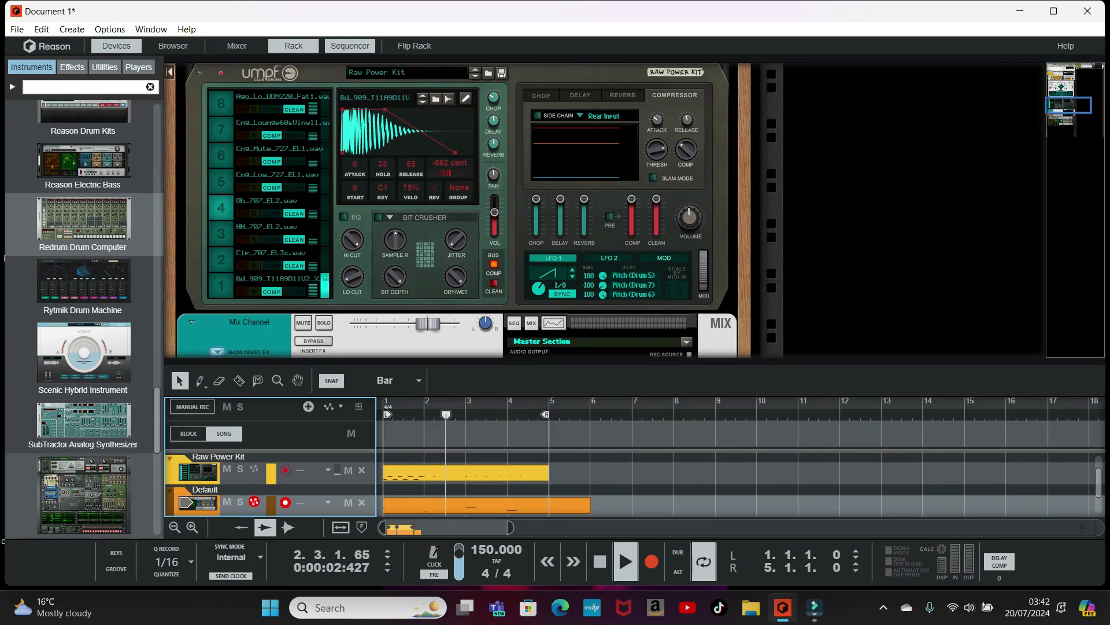
Step: Replace the Default track's Electric Bass with the SubTractor Analog Synthesizer and show it in the rack with the Aft Wobbler patch
scroll(83, 347, down, 3)
drag(84, 285, 207, 498)
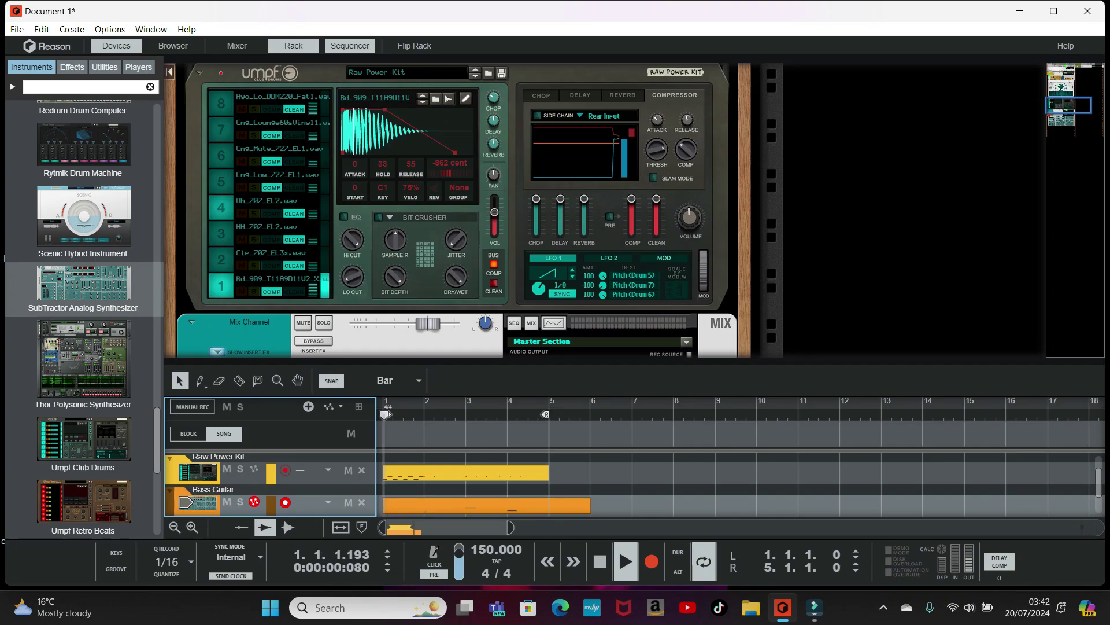
double_click(204, 502)
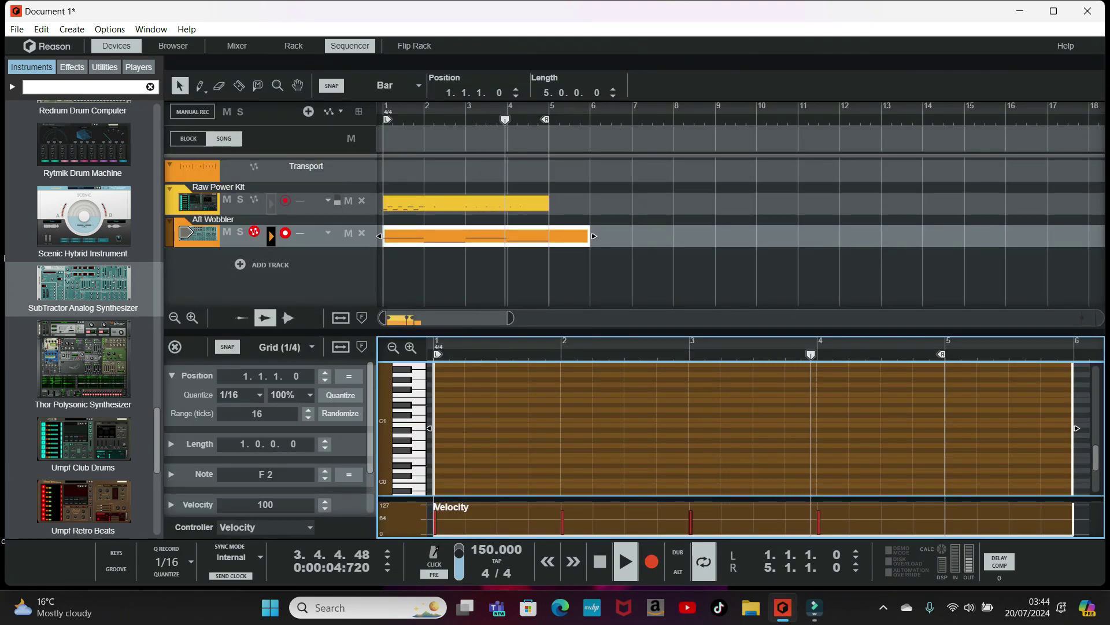
click(293, 46)
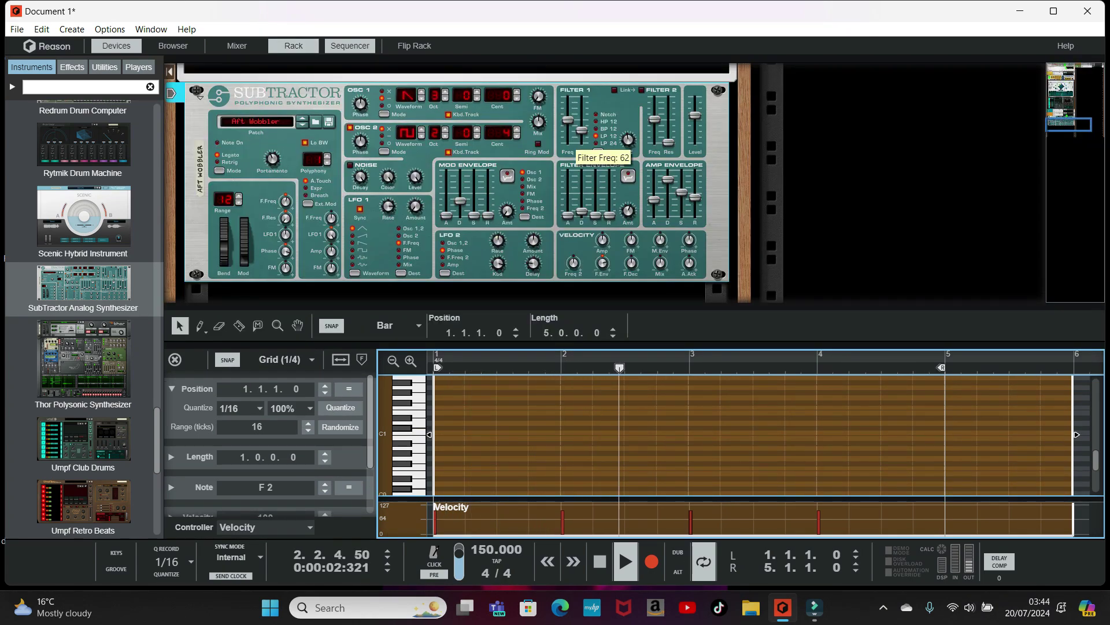
Step: Raise SubTractor's Filter 1 frequency and lower its Filter 2 frequency, then load the AfterlifeBass patch
drag(568, 120, 567, 102)
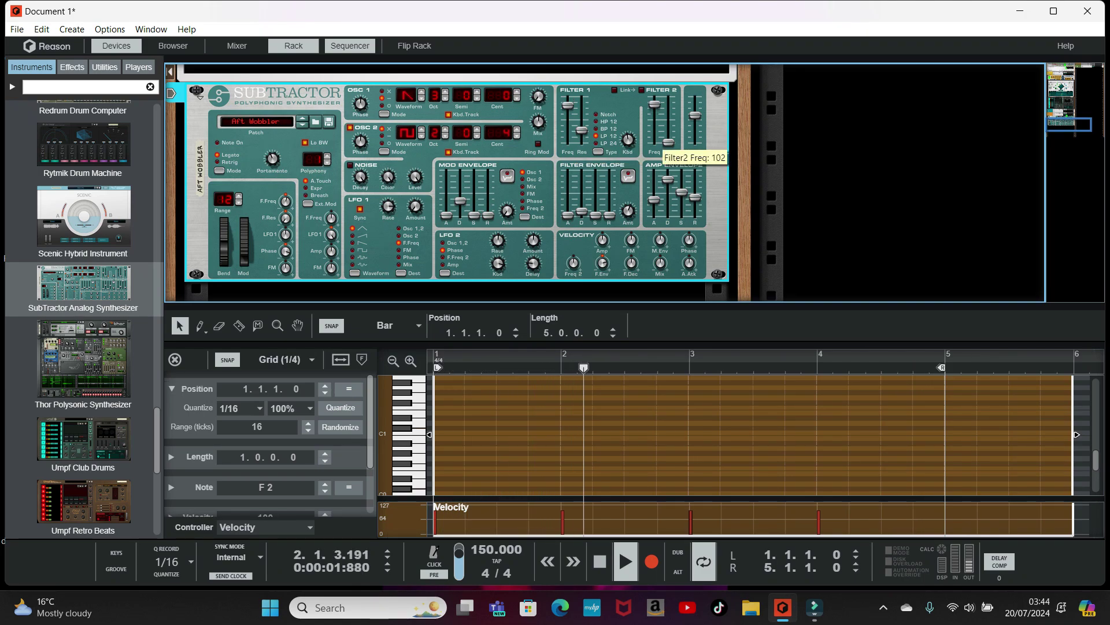
drag(654, 104, 655, 129)
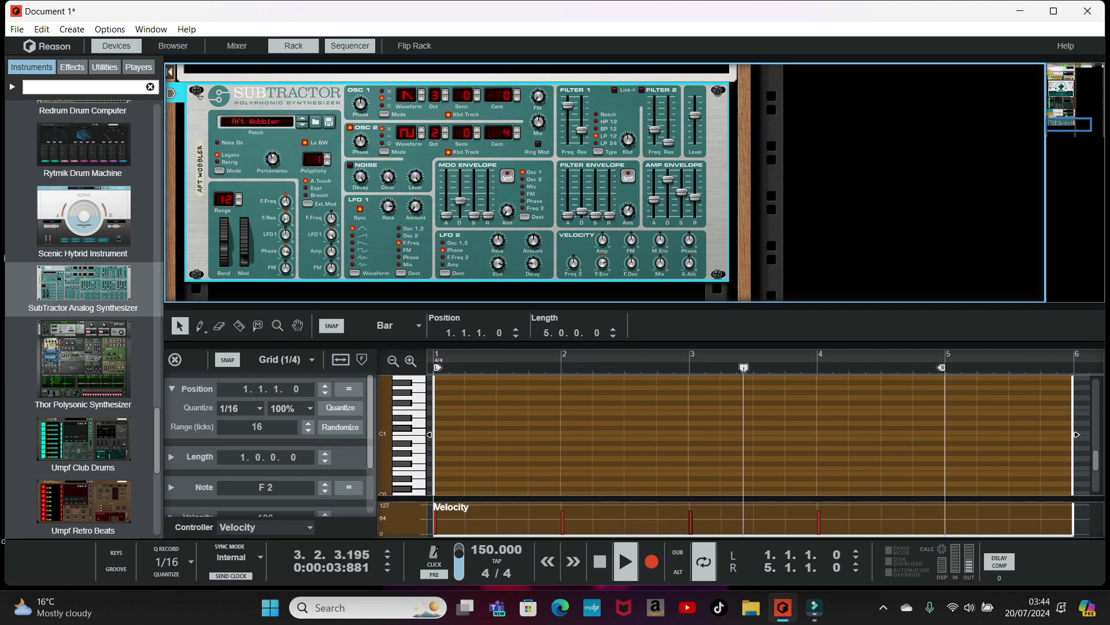
click(302, 124)
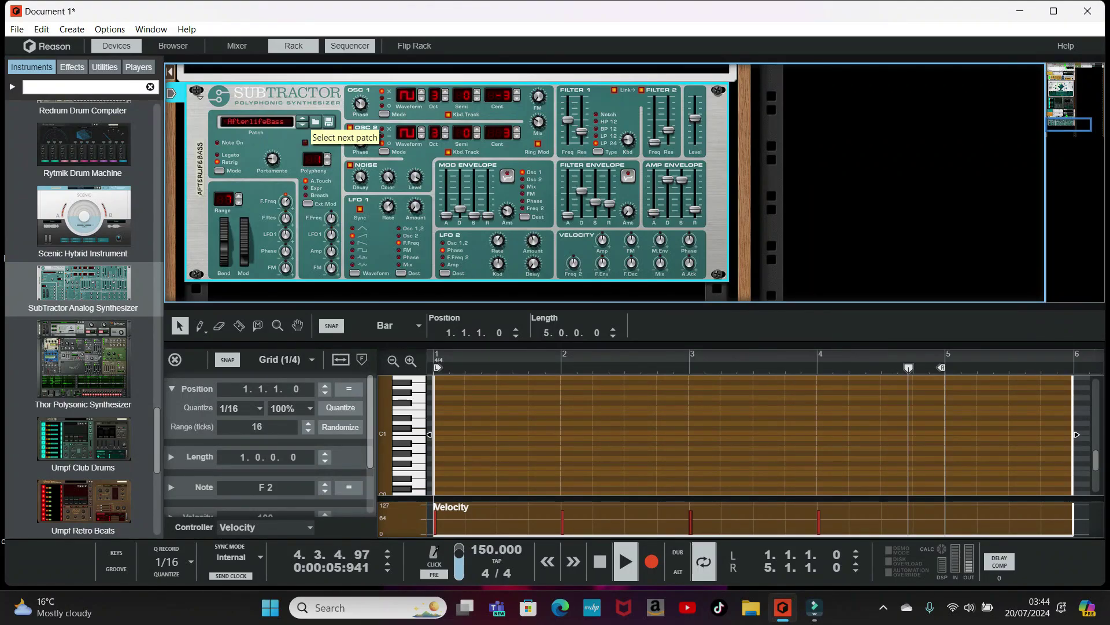
click(303, 124)
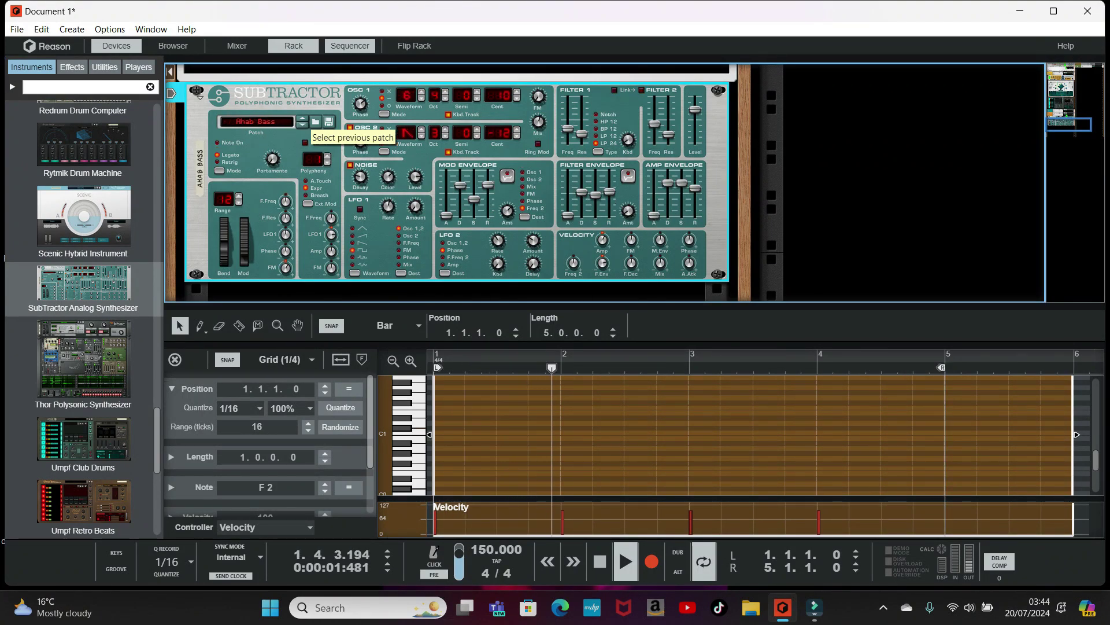
click(303, 118)
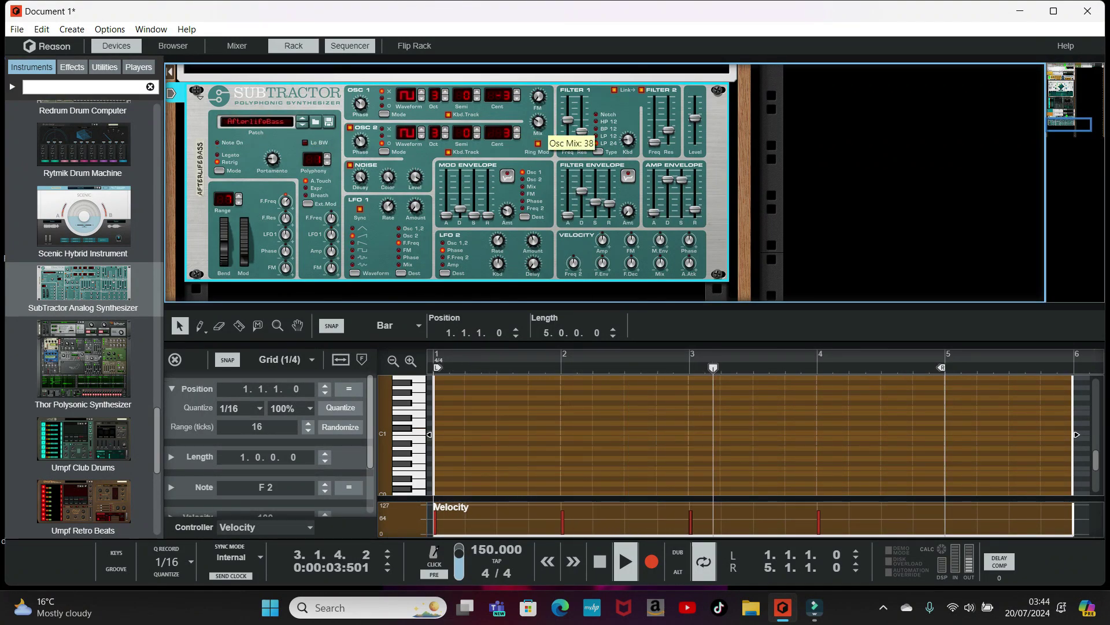
Step: Adjust the Filter 1 settings of the AfterlifeBass patch and raise its Filter 2 frequency
mouse_move(568, 120)
mouse_down()
mouse_move(568, 104)
mouse_move(582, 134)
mouse_up()
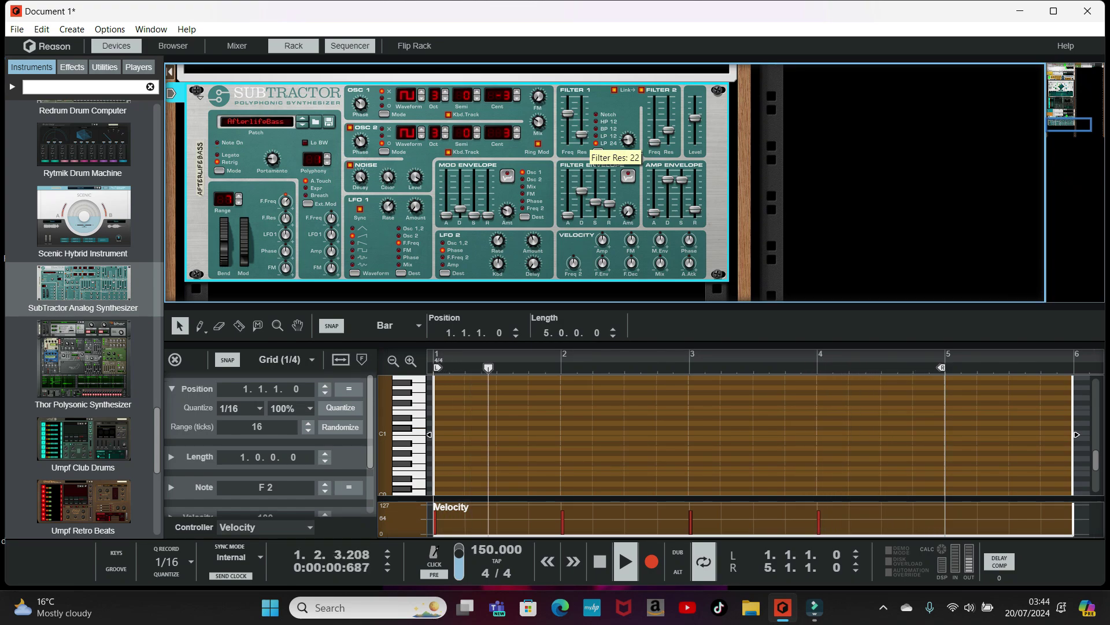
click(598, 151)
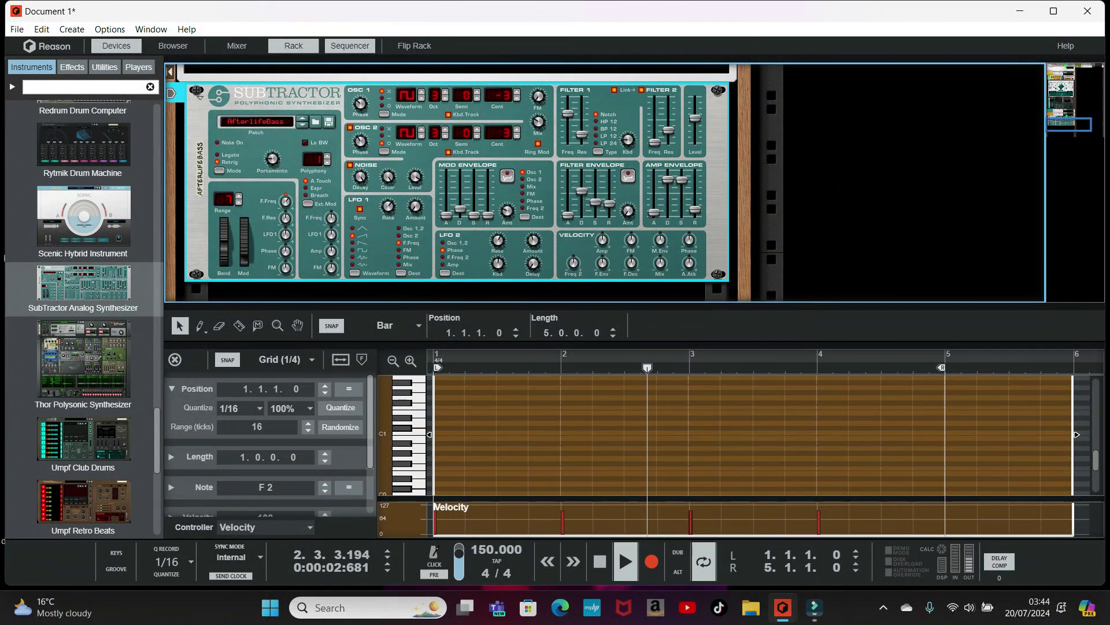
drag(654, 142, 654, 120)
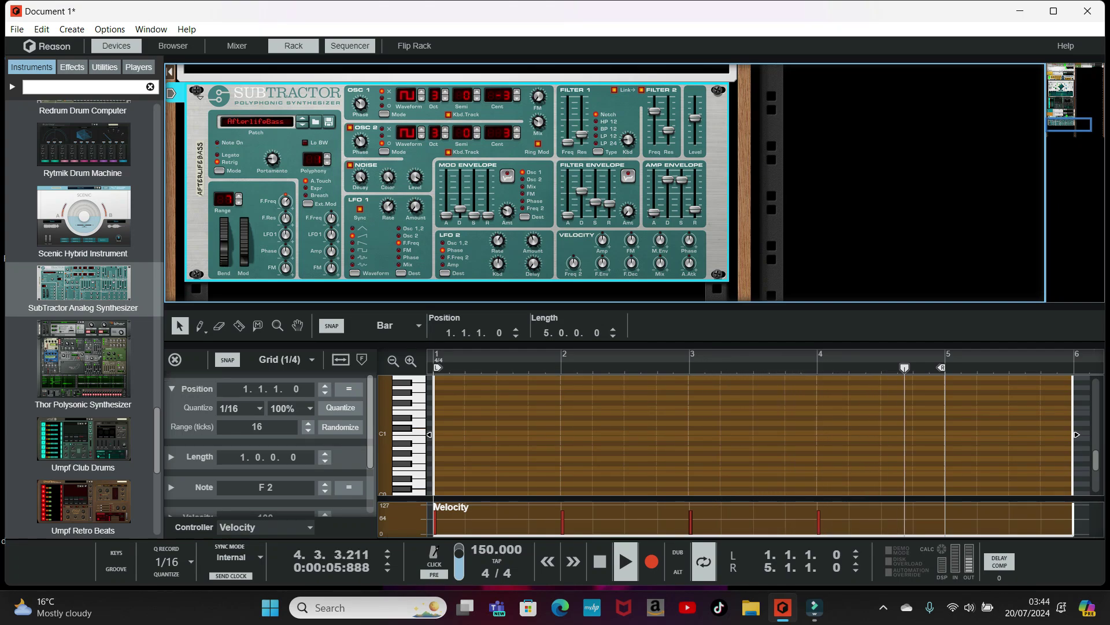
key(space)
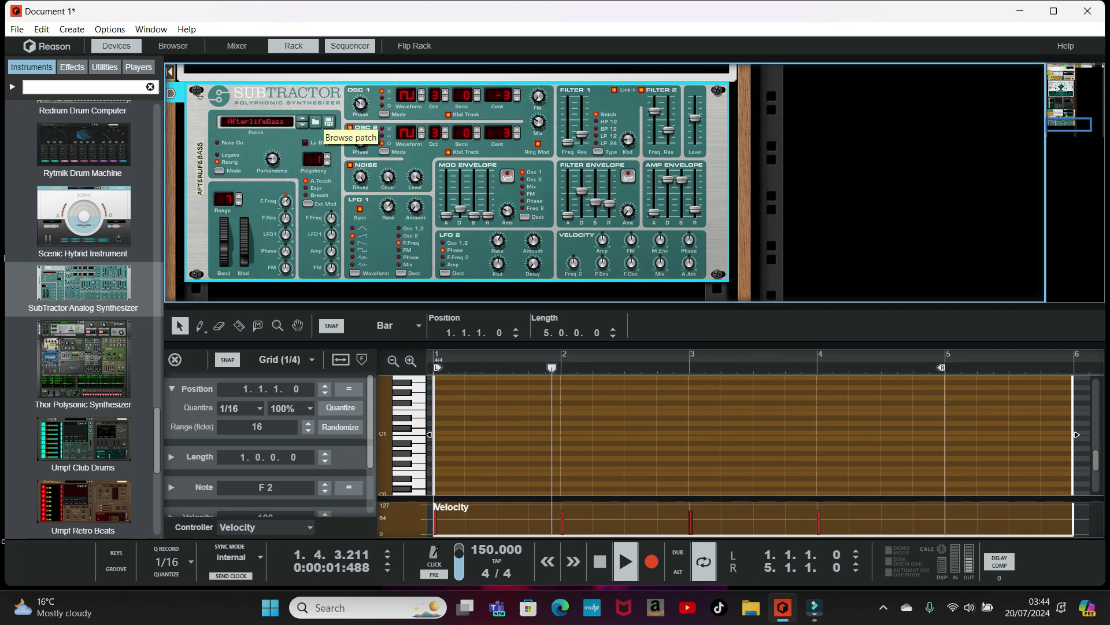
Step: Look through the list of available SubTractor patches without loading one
click(316, 122)
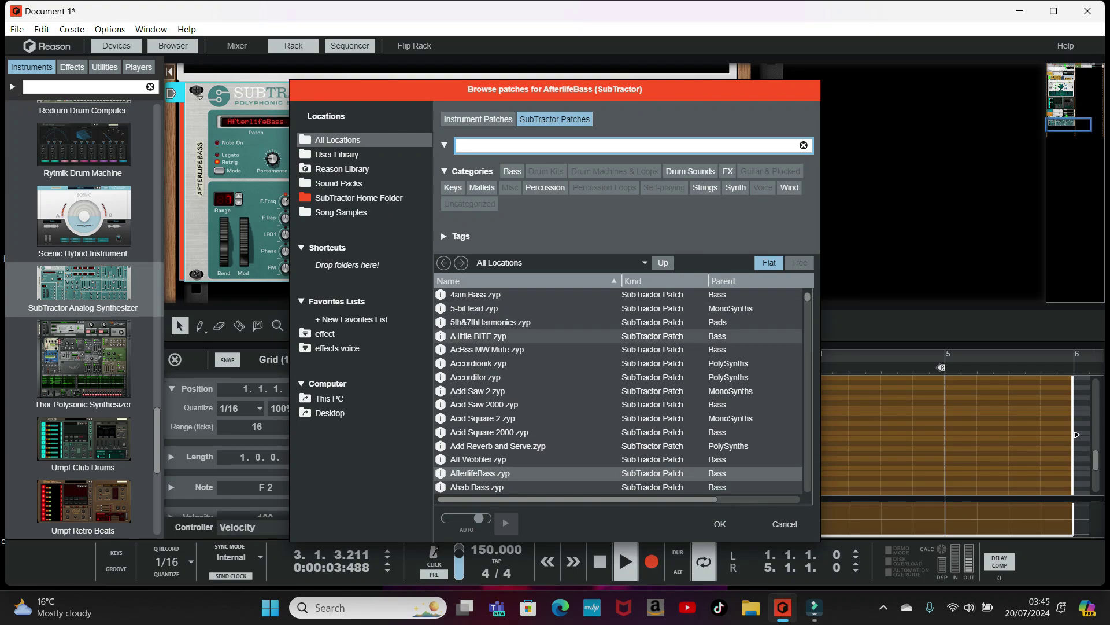
scroll(619, 393, down, 1)
scroll(619, 393, down, 15)
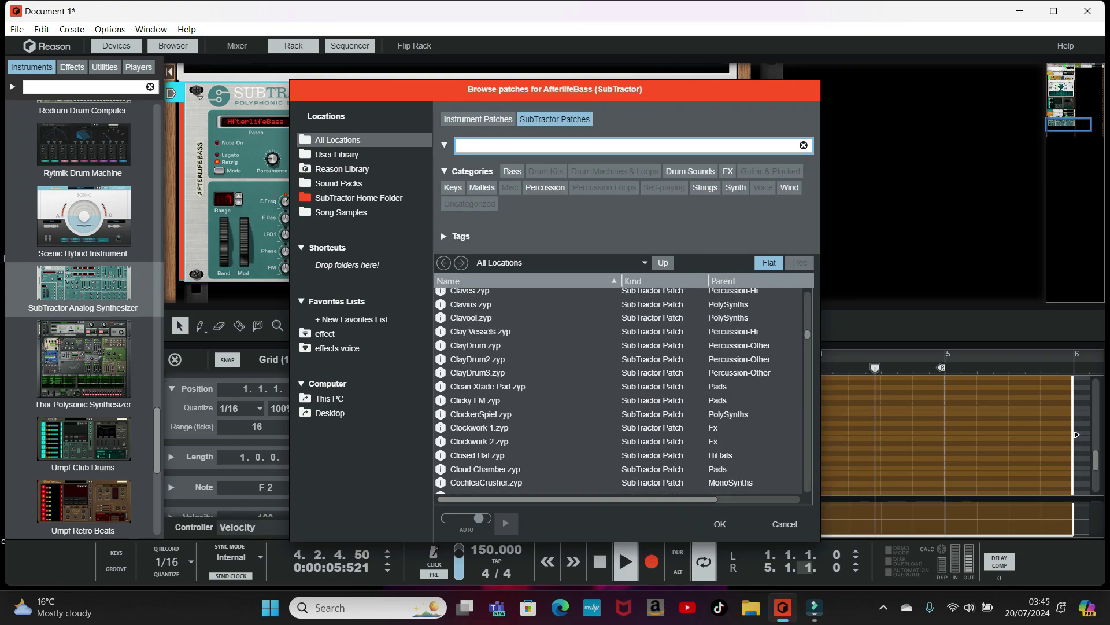
key(Escape)
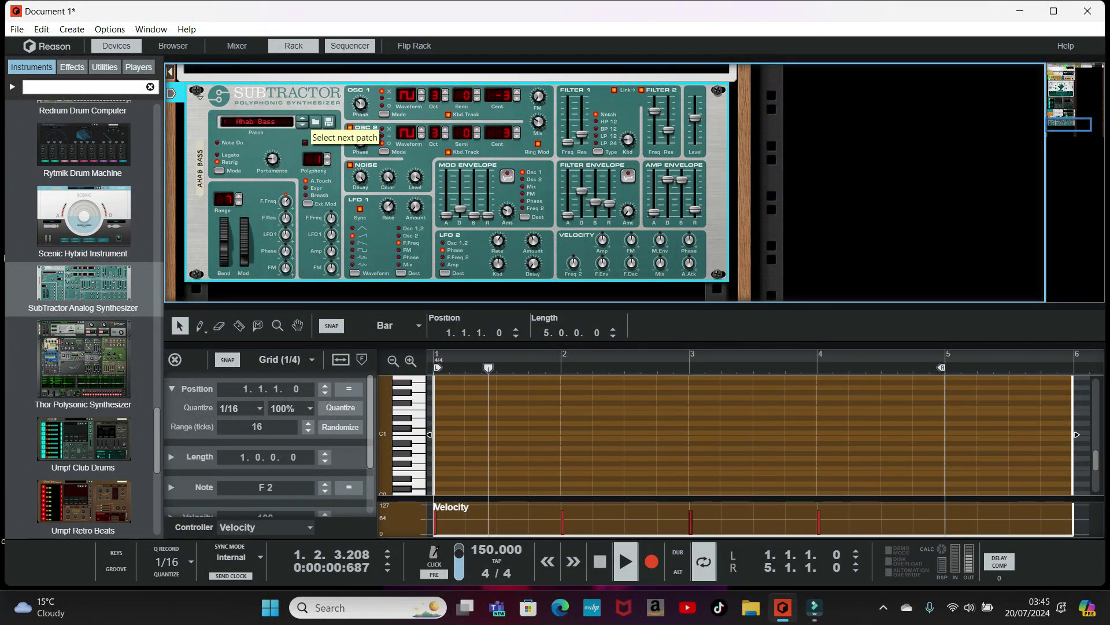
Step: Step through the SubTractor patches following Ahab Bass up to Airy Kick Drum
click(302, 124)
click(302, 124)
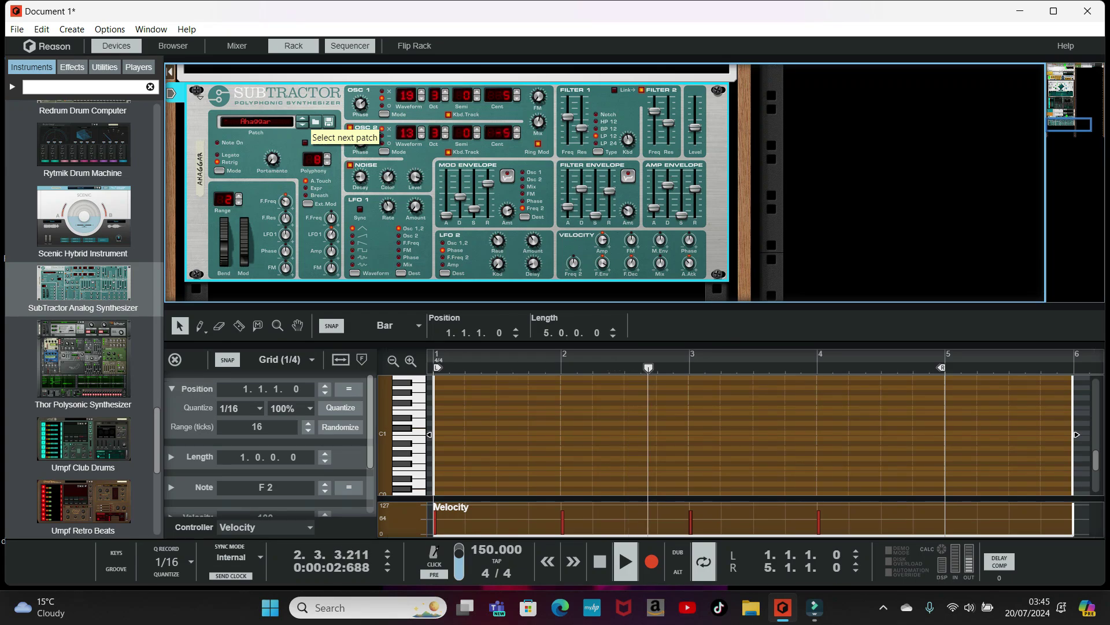
click(302, 124)
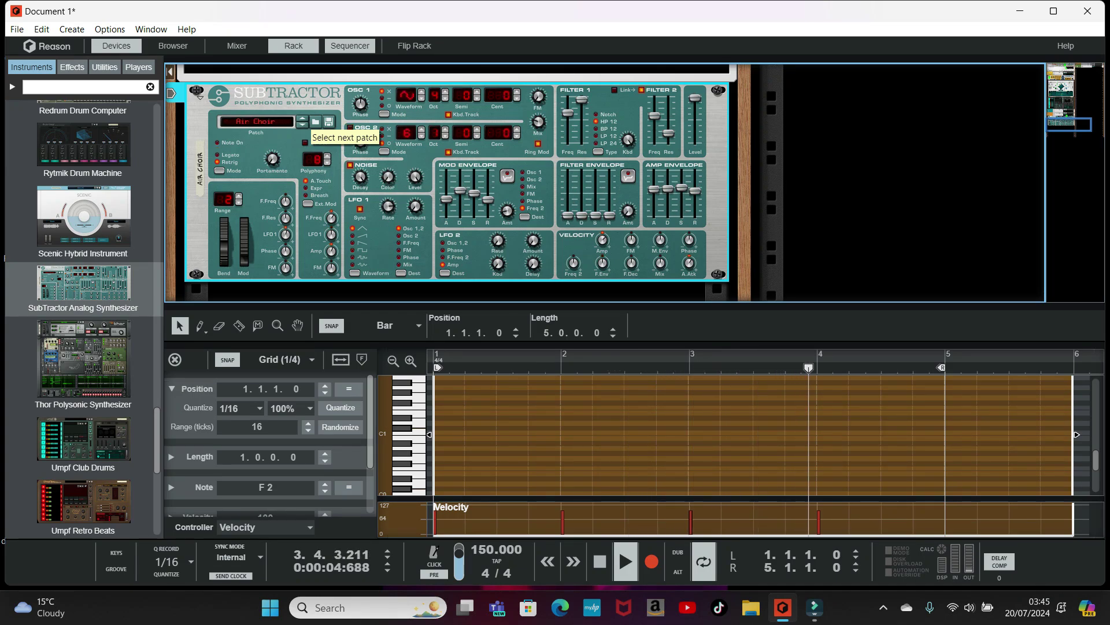
click(302, 125)
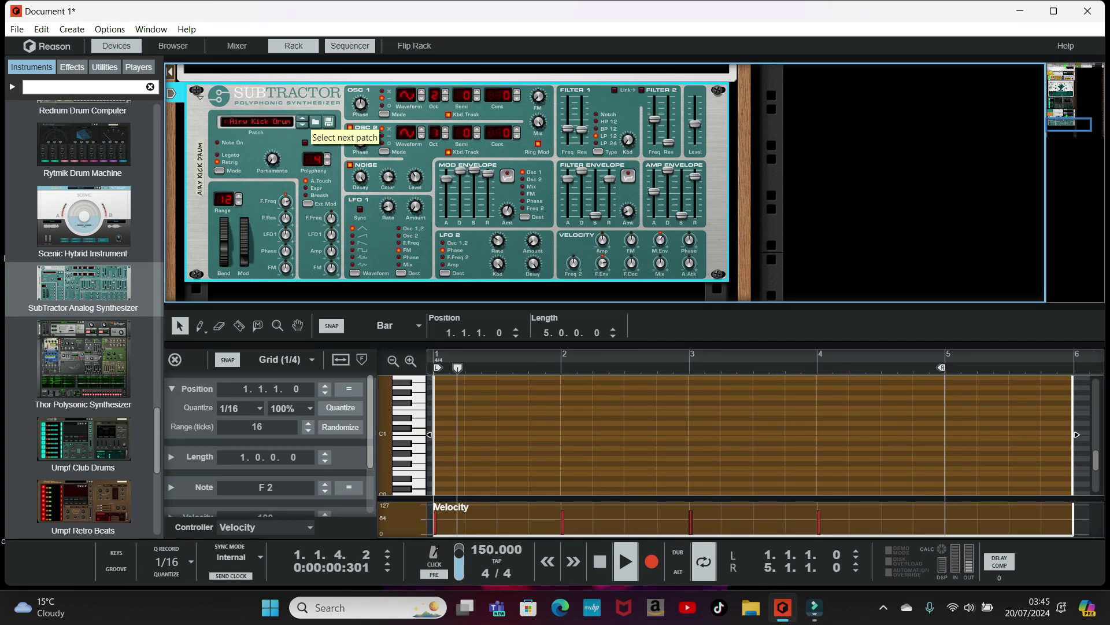
click(302, 124)
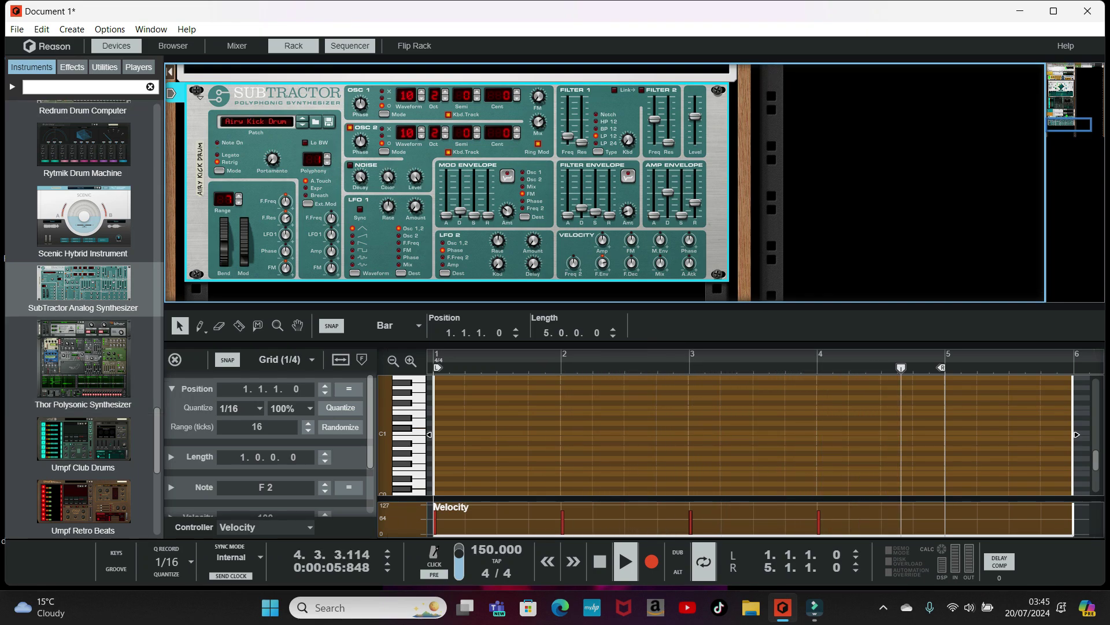
Step: Replace SubTractor with the Thor Polysonic Synthesizer, using the Aggravated Wobbler bass patch
scroll(84, 289, down, 3)
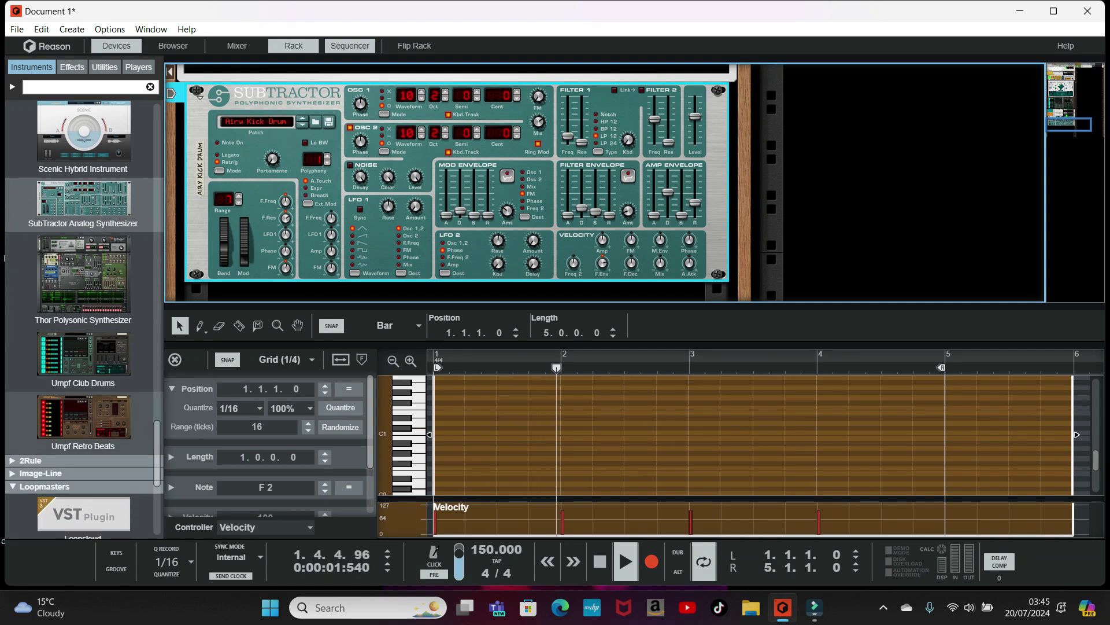
double_click(84, 275)
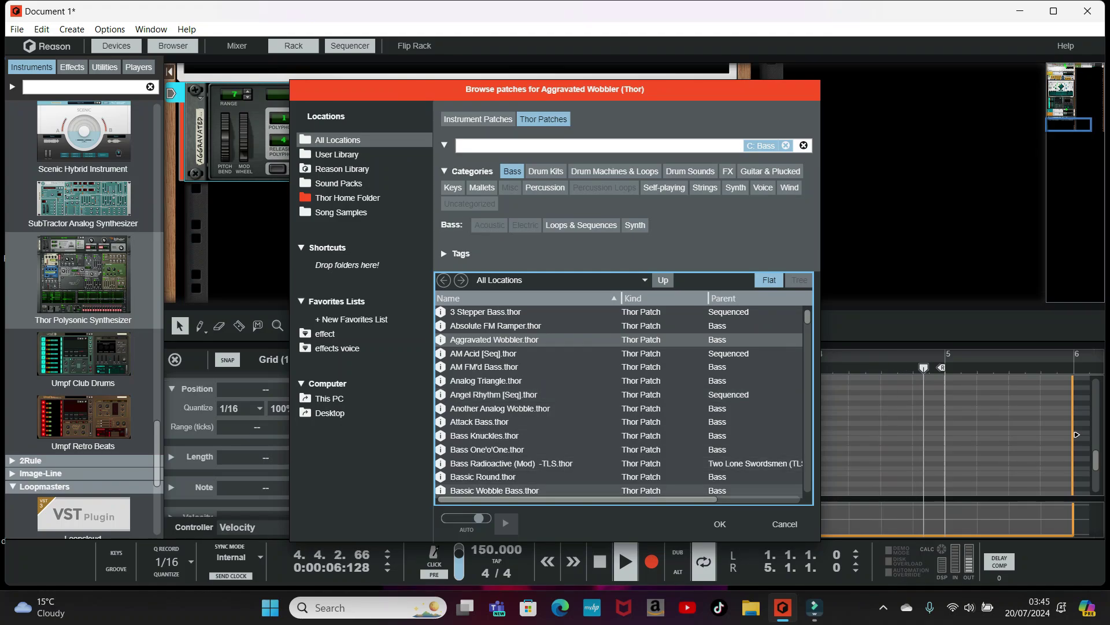
click(720, 523)
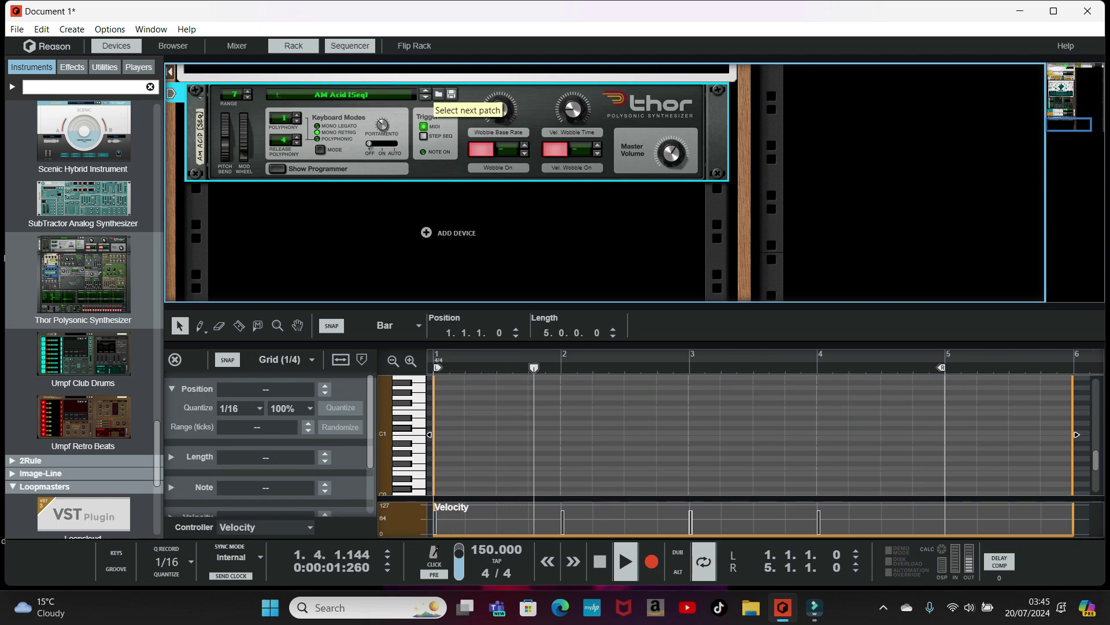
Step: Step through the Thor bass patches from AM Acid [Seq] and AM FM'd Bass up to Angel Rhythm [Seq]
click(425, 98)
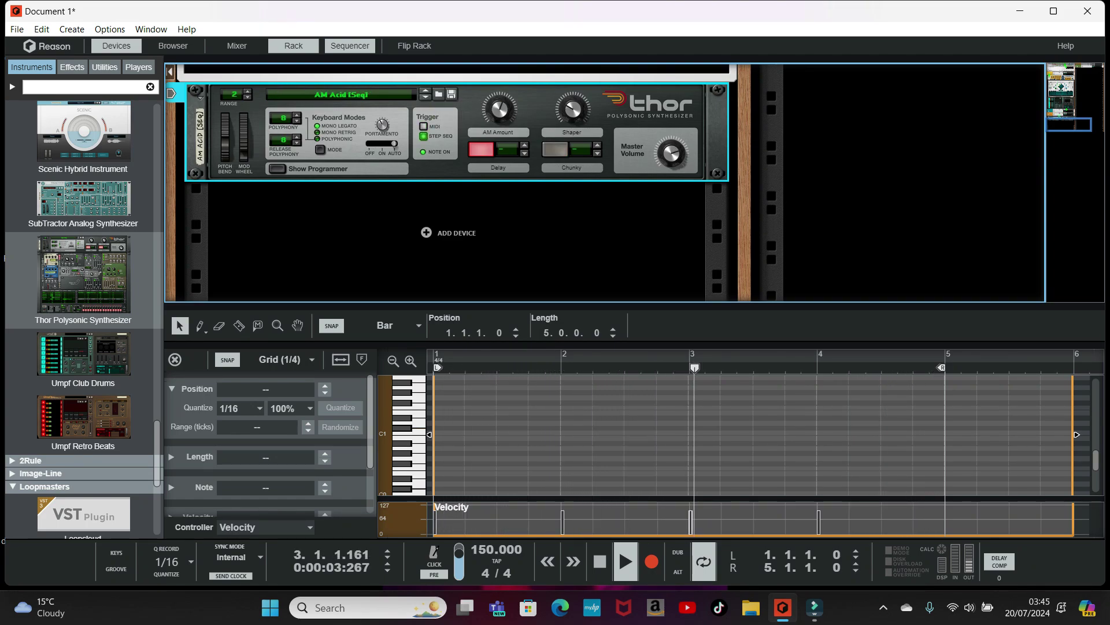
click(425, 98)
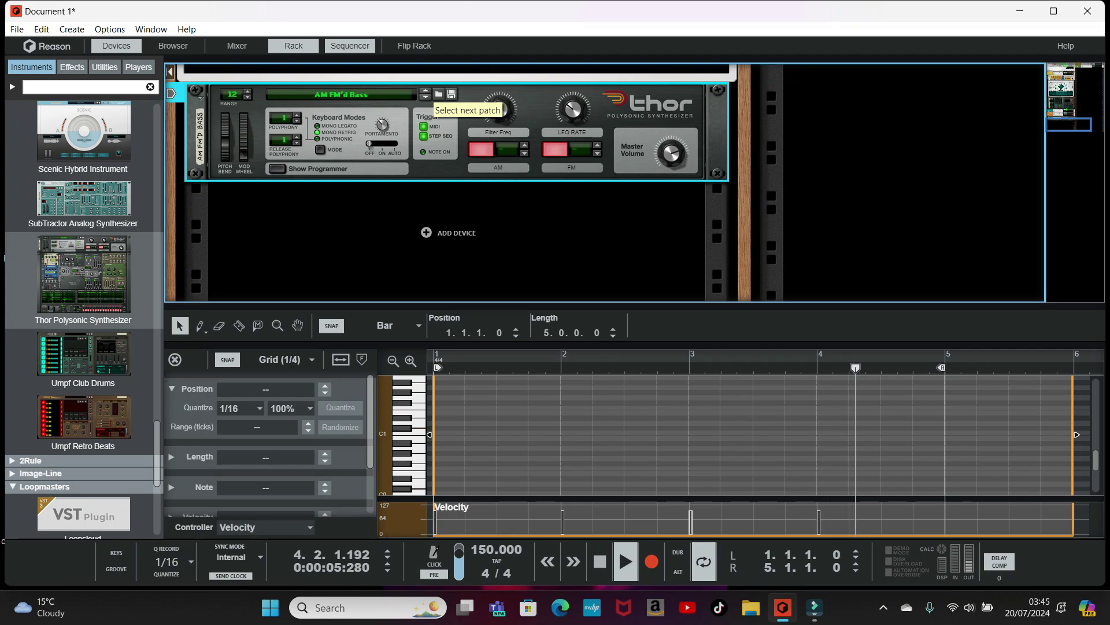
click(425, 98)
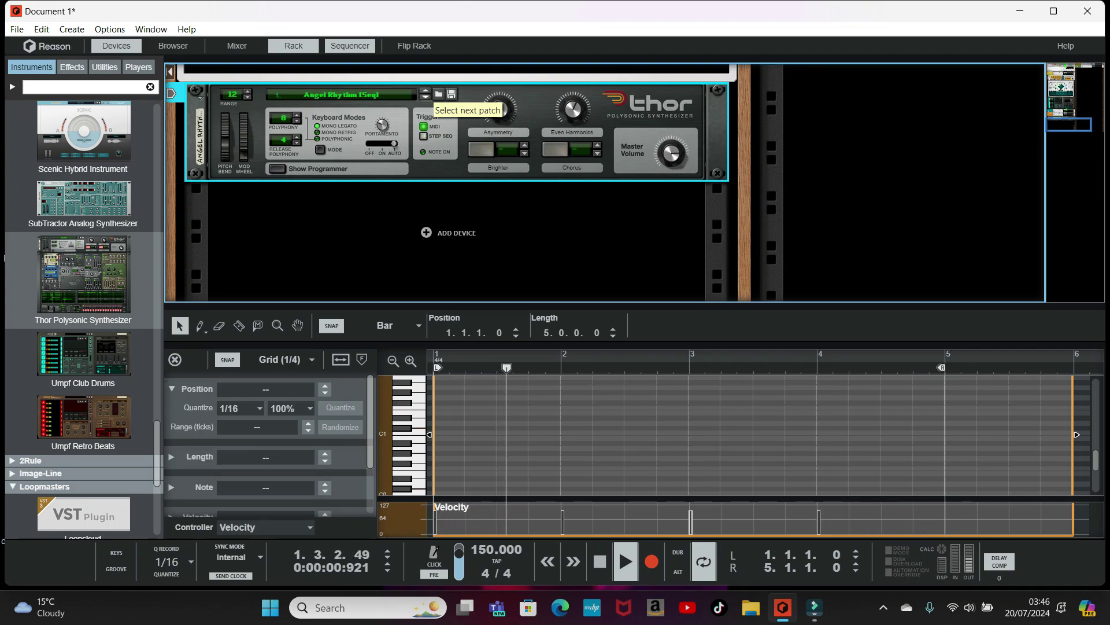
click(426, 97)
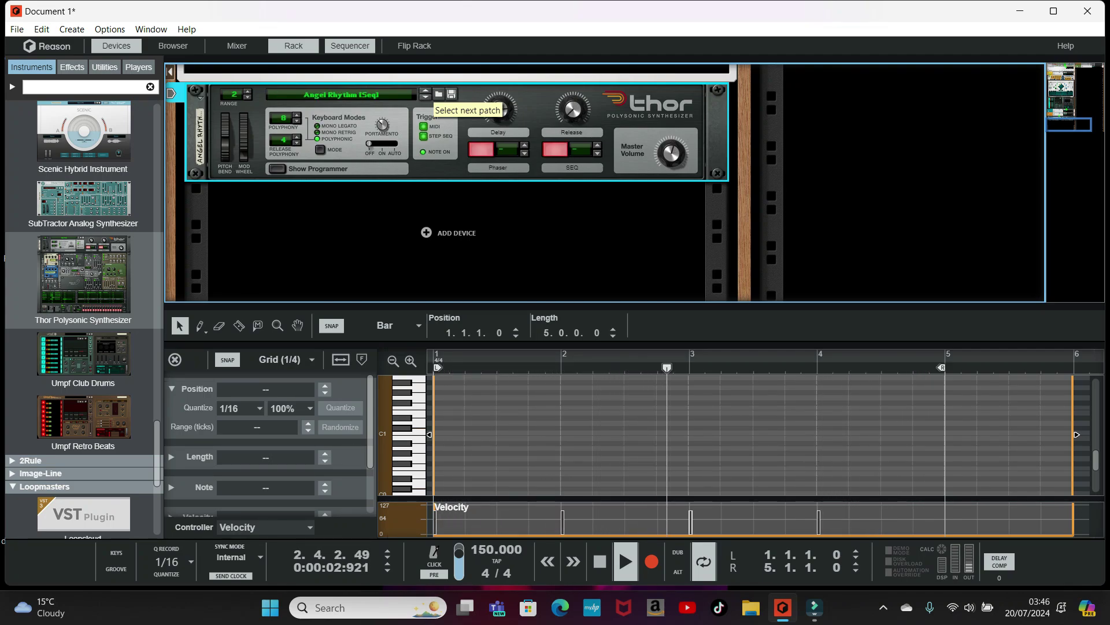
Step: Insert a Sweeper Modulation Effect into the Angel Rhythm mix channel and set it to Bypass
scroll(425, 98, up, 2)
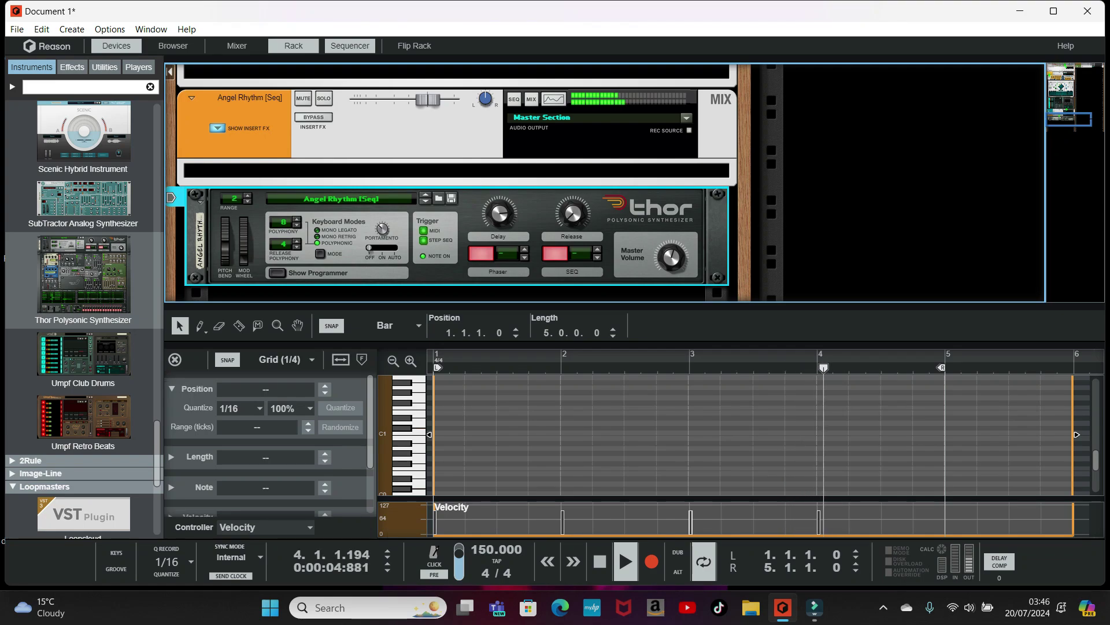
click(394, 139)
click(72, 67)
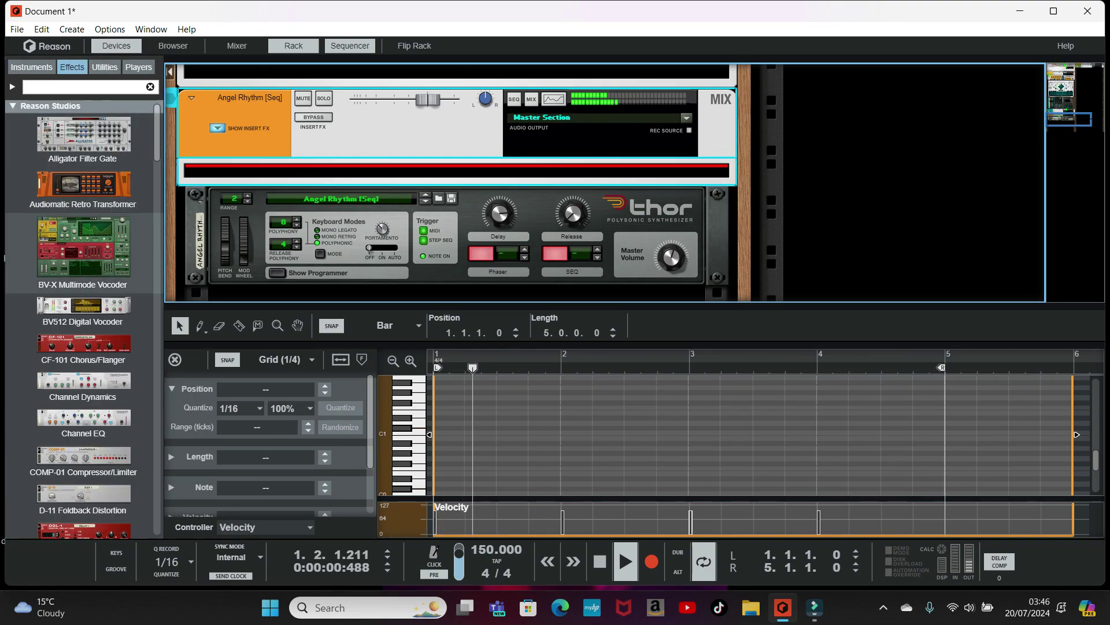
scroll(83, 318, down, 12)
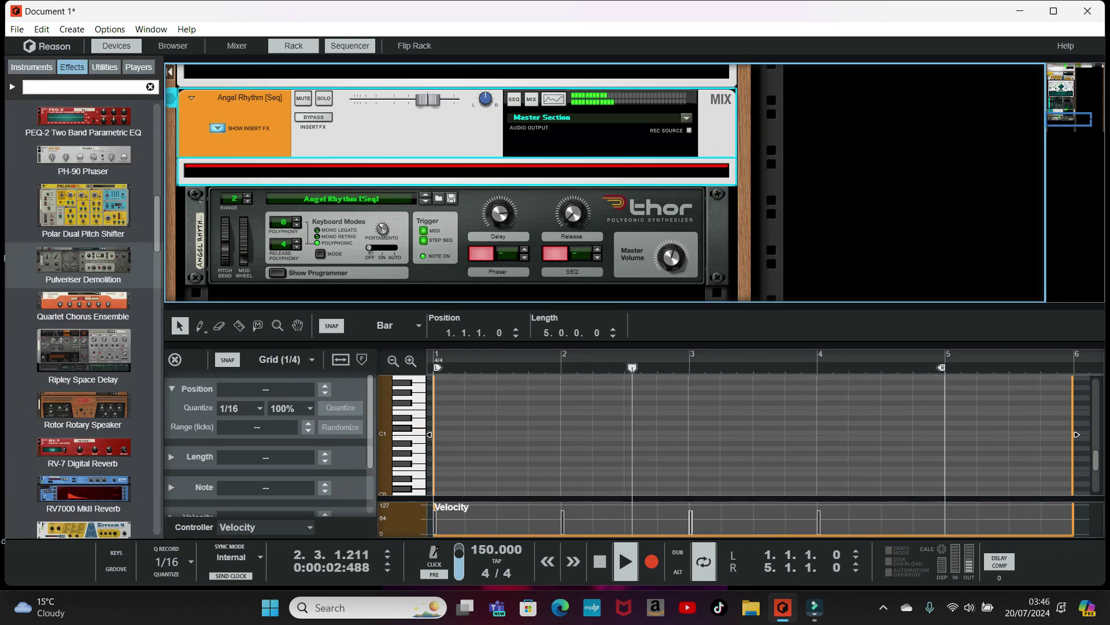
scroll(82, 318, down, 8)
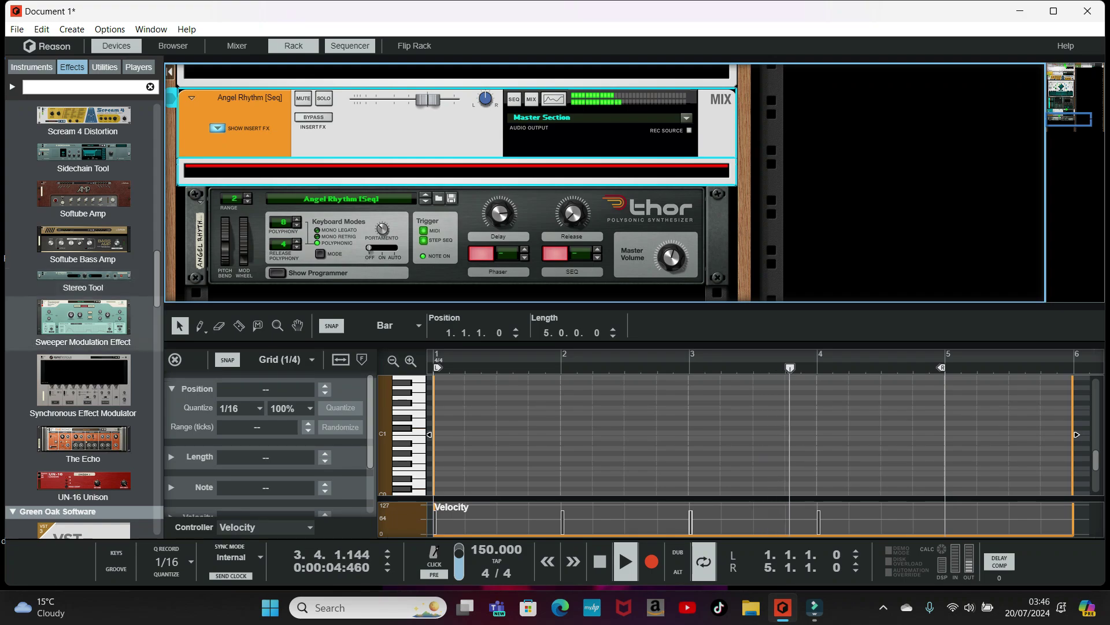
double_click(84, 317)
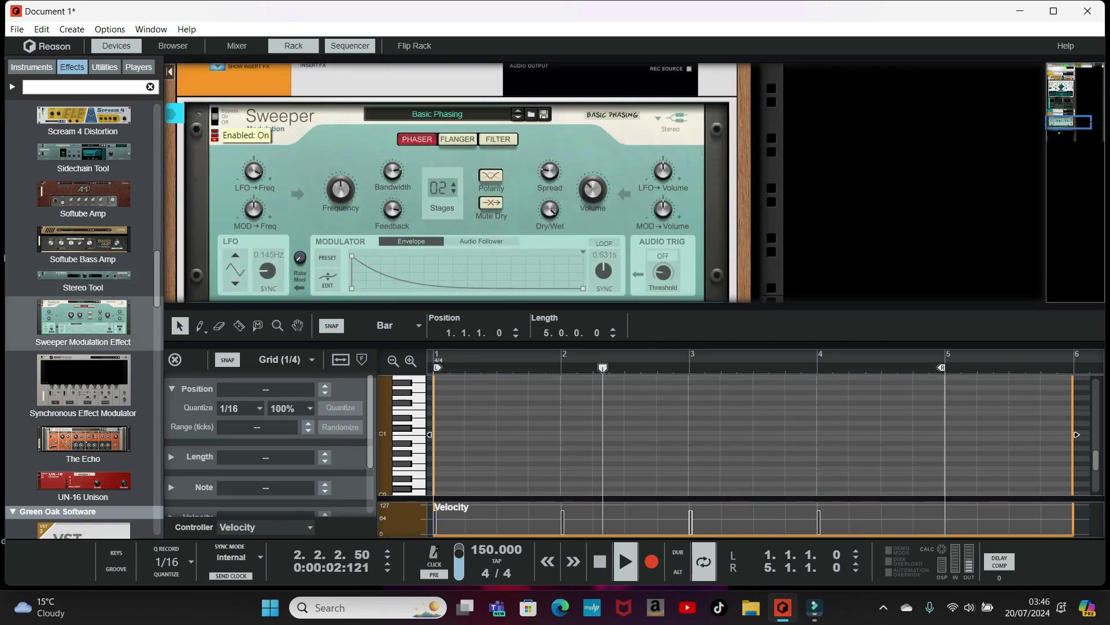
click(214, 111)
Step: Add a Synchronous Effect Modulator to the Angel Rhythm channel and open its patch browser
scroll(82, 318, down, 3)
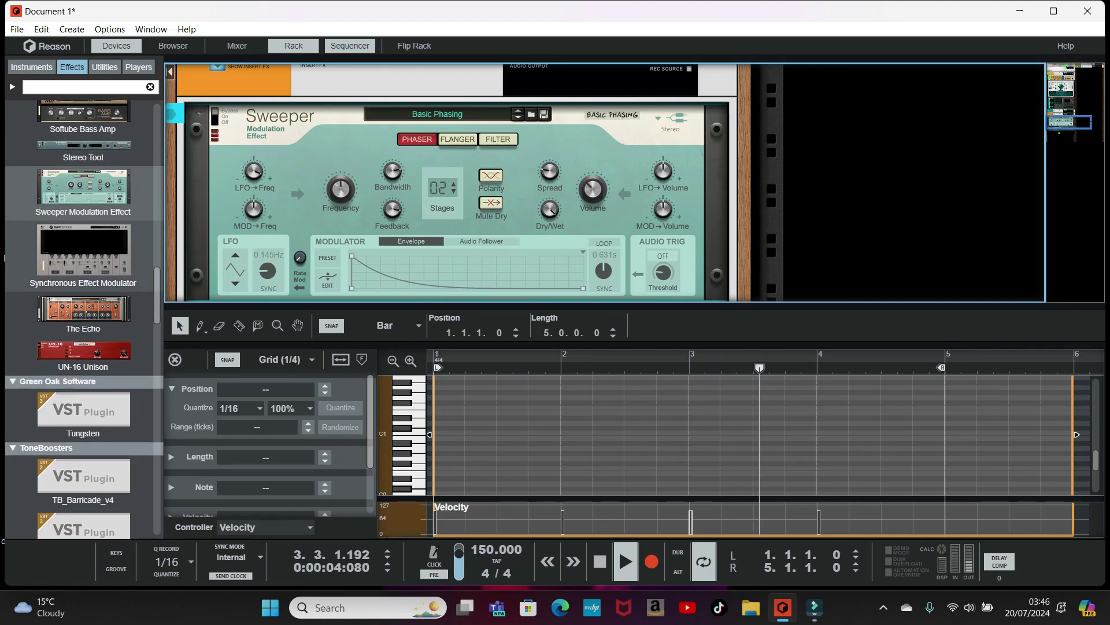
drag(83, 254, 454, 204)
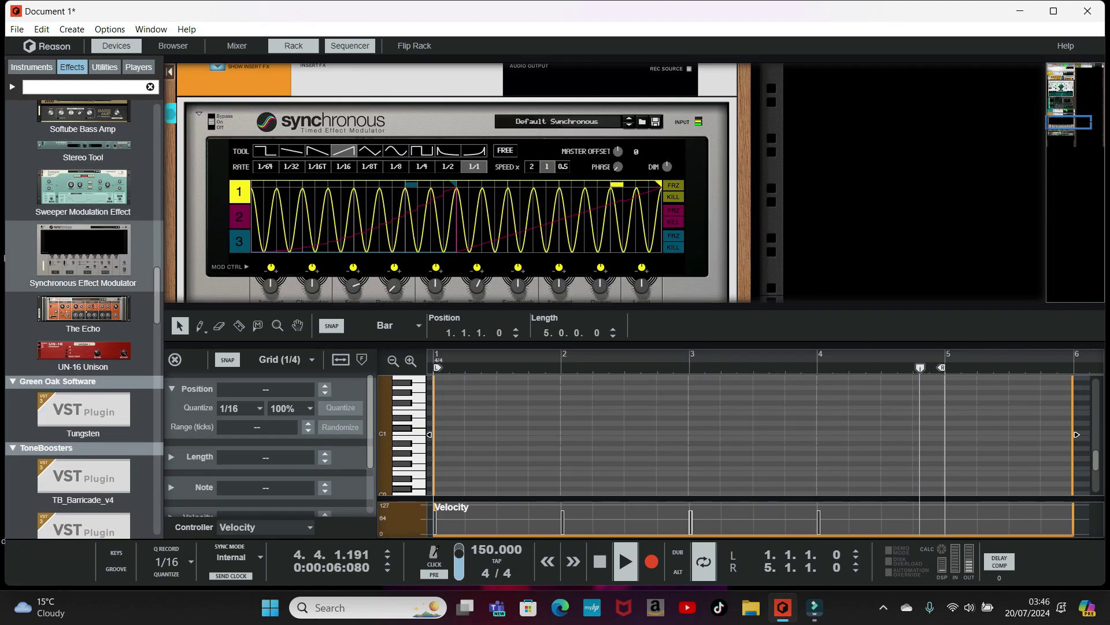
click(642, 122)
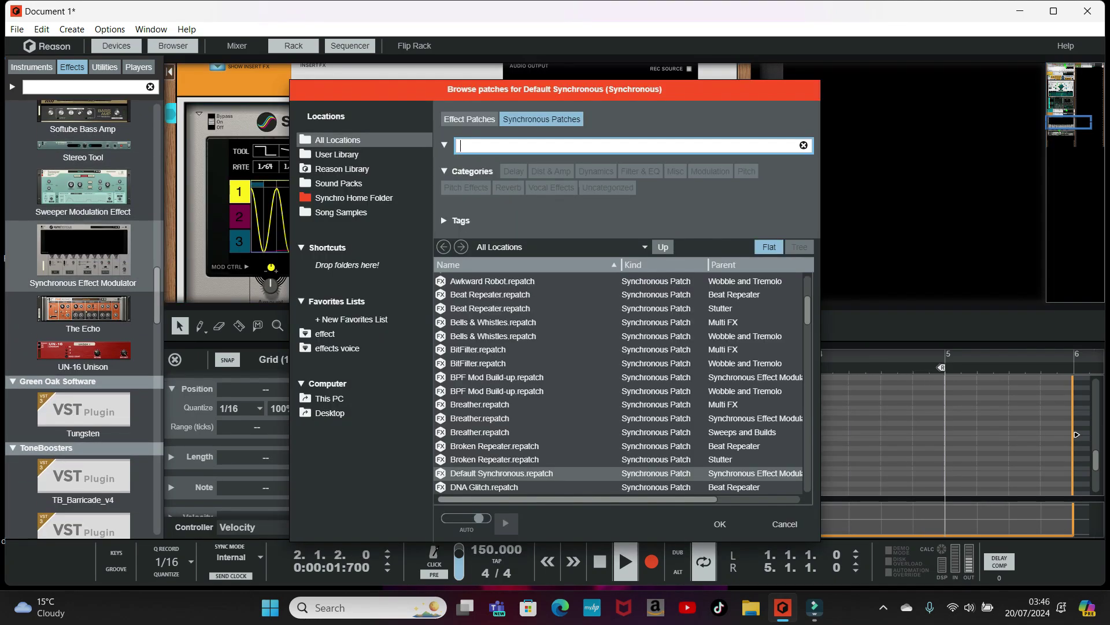
Step: Audition the Synchronous patches one after another, from Awkward Robot down to Broken Repeater
click(556, 281)
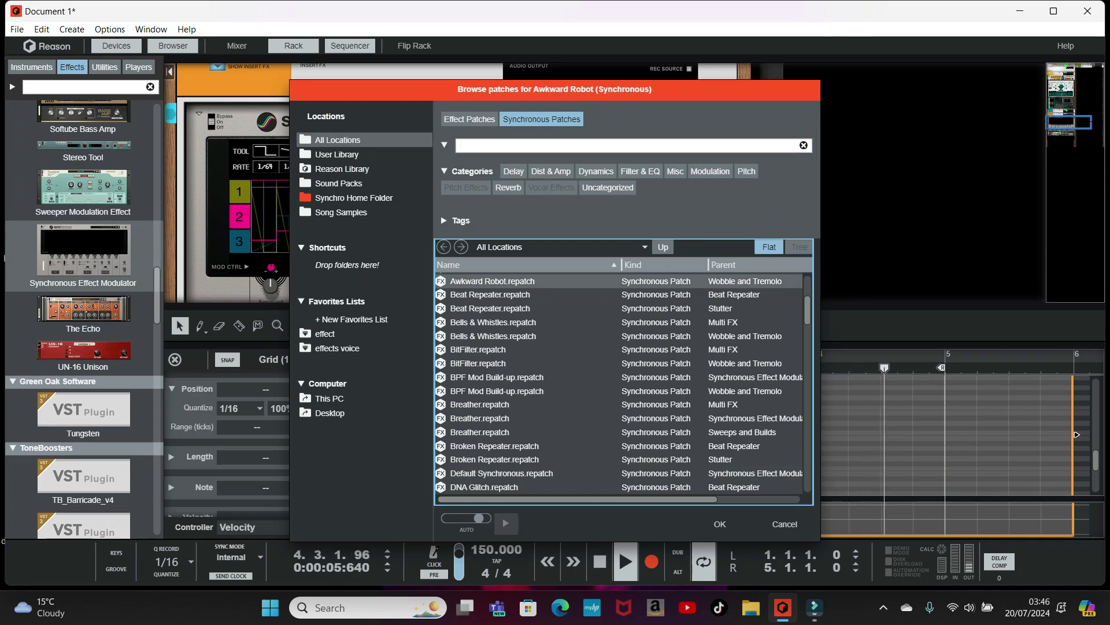
key(Down)
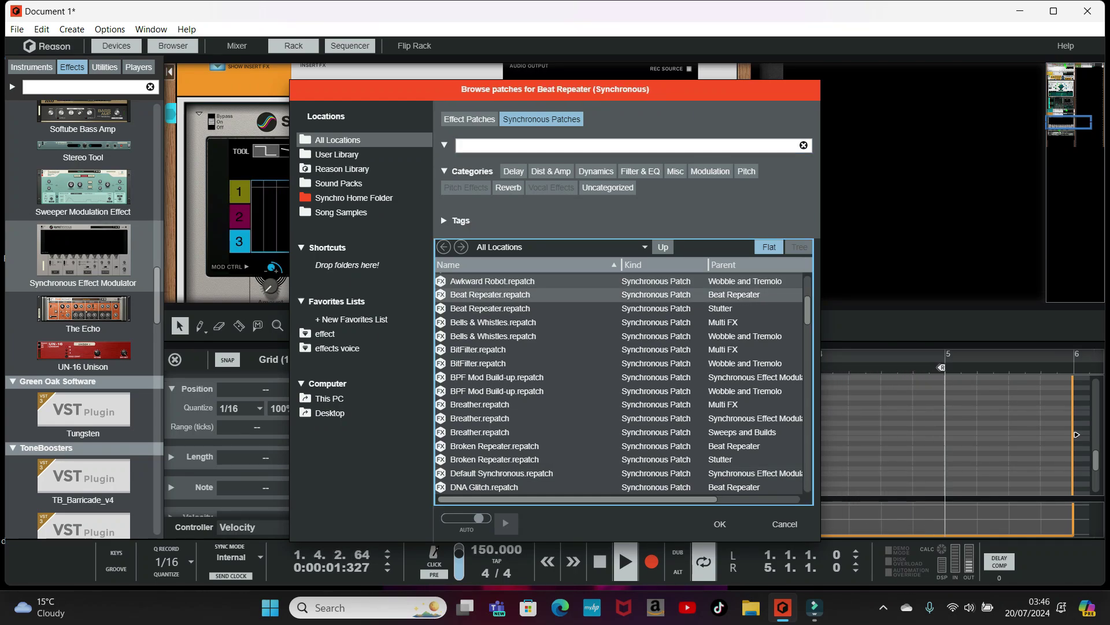
key(Down)
key(Down)
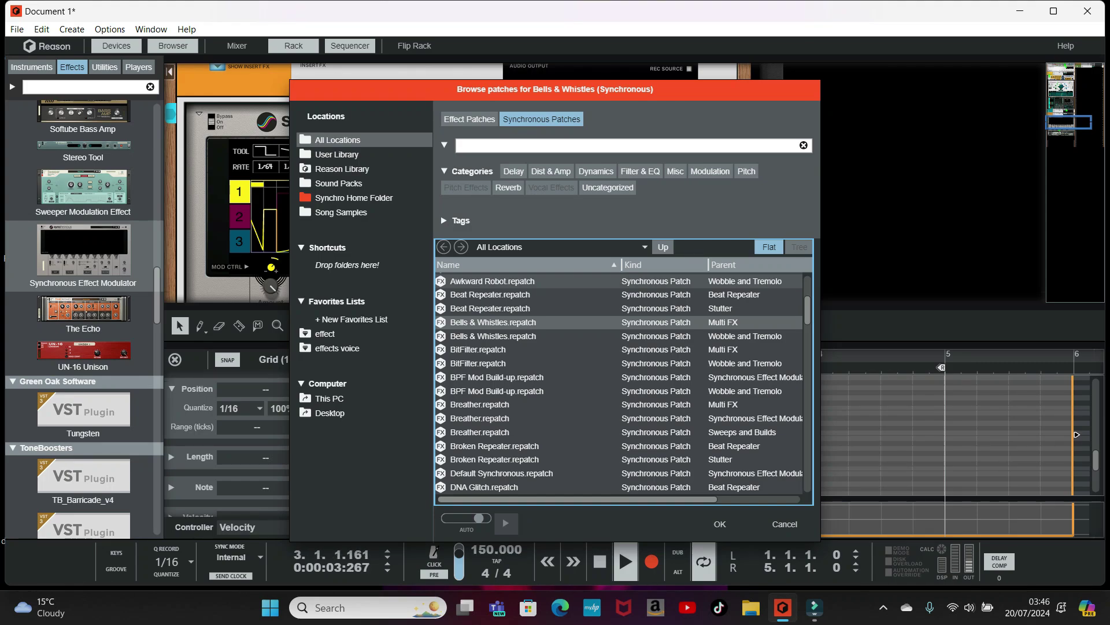
key(Down)
key(Down)
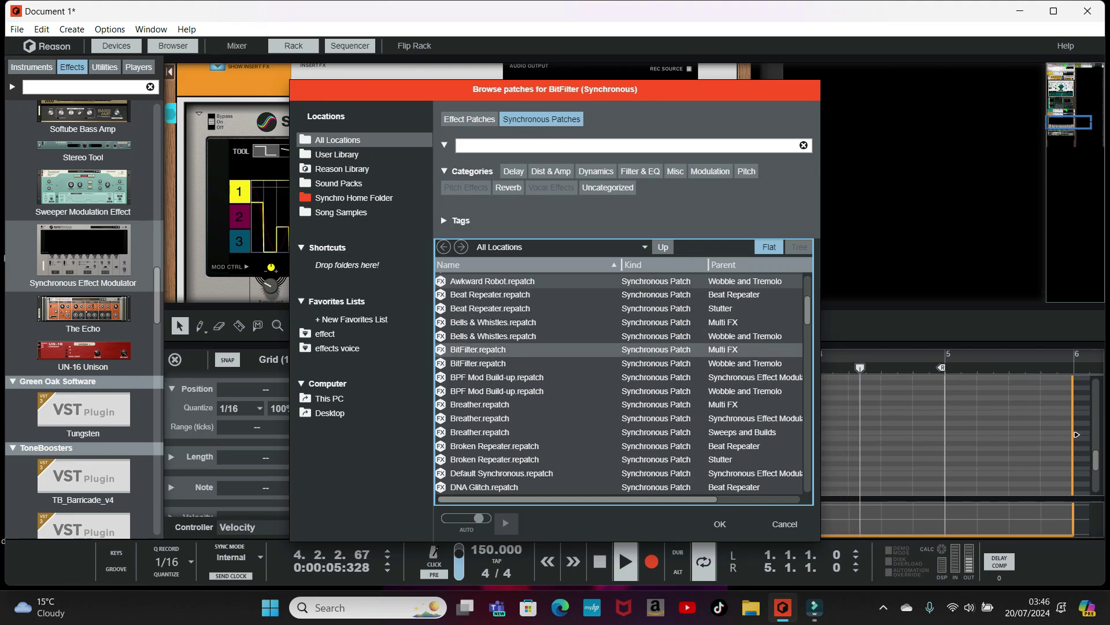
key(Down)
key(Down)
key(Down)
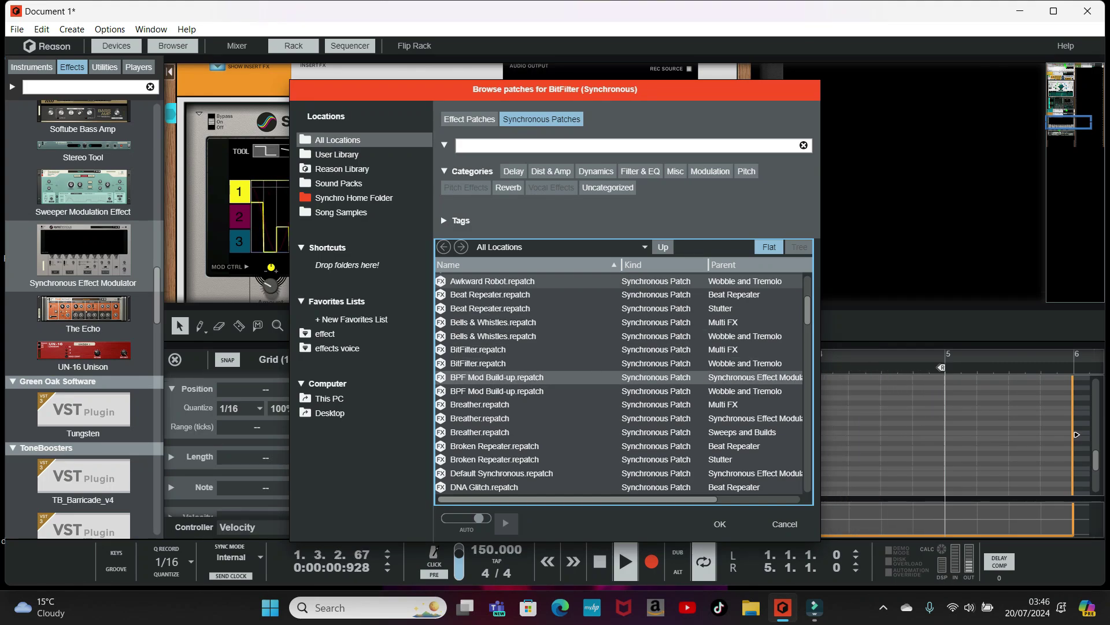
key(Down)
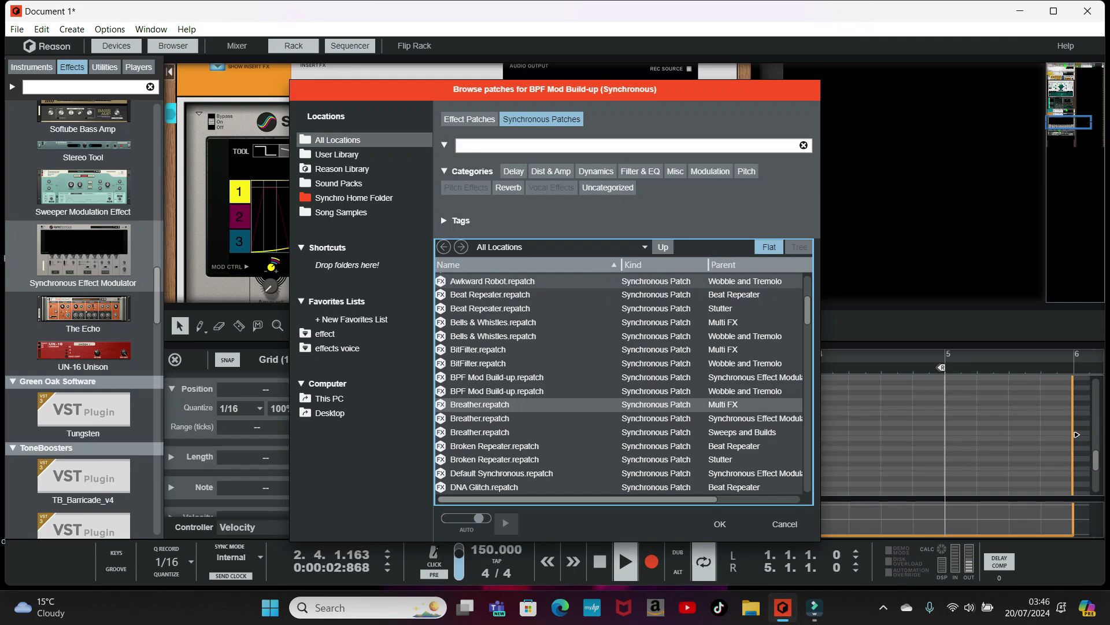
key(Down)
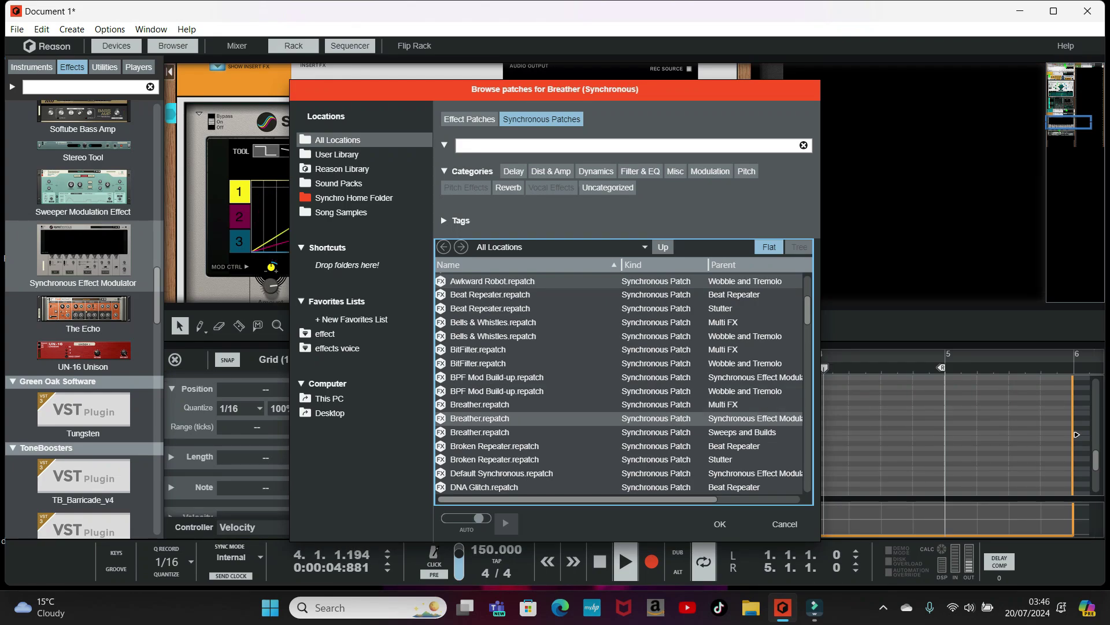
key(Down)
key(Down)
key(Down)
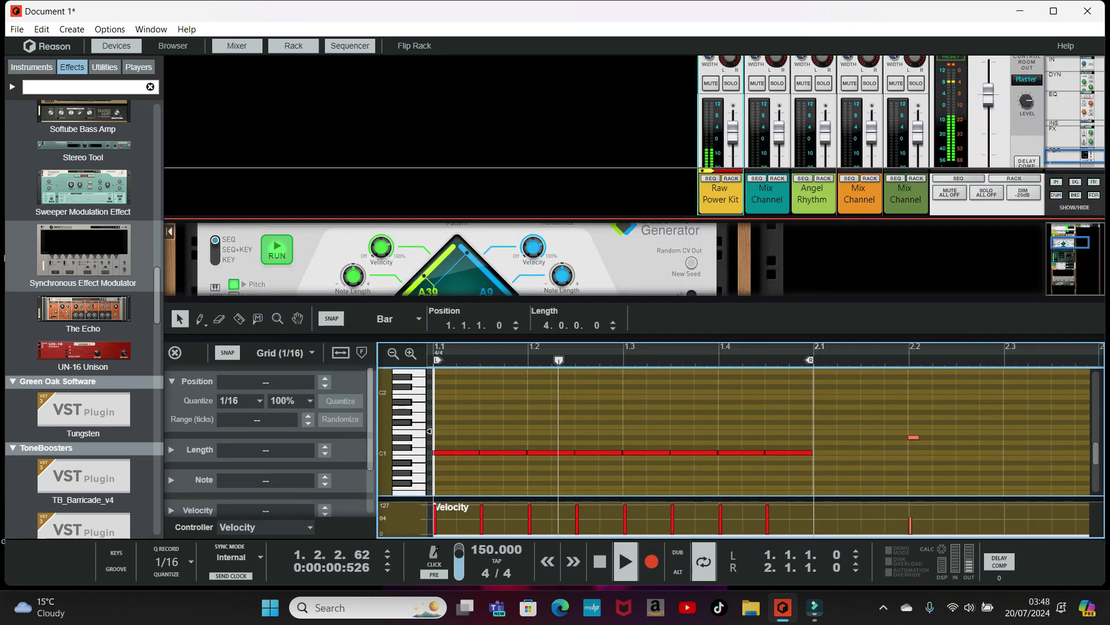
Step: Hide the mixer and delete the Bassline Generator player from above the Umpf drum kit
key(F5)
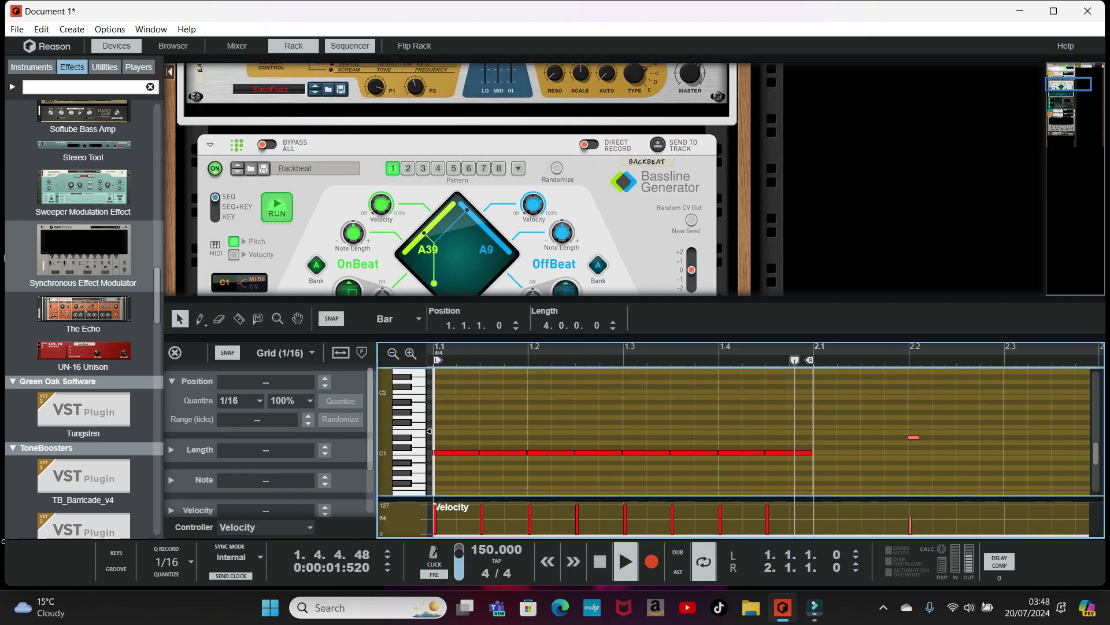
scroll(457, 179, up, 1)
click(897, 179)
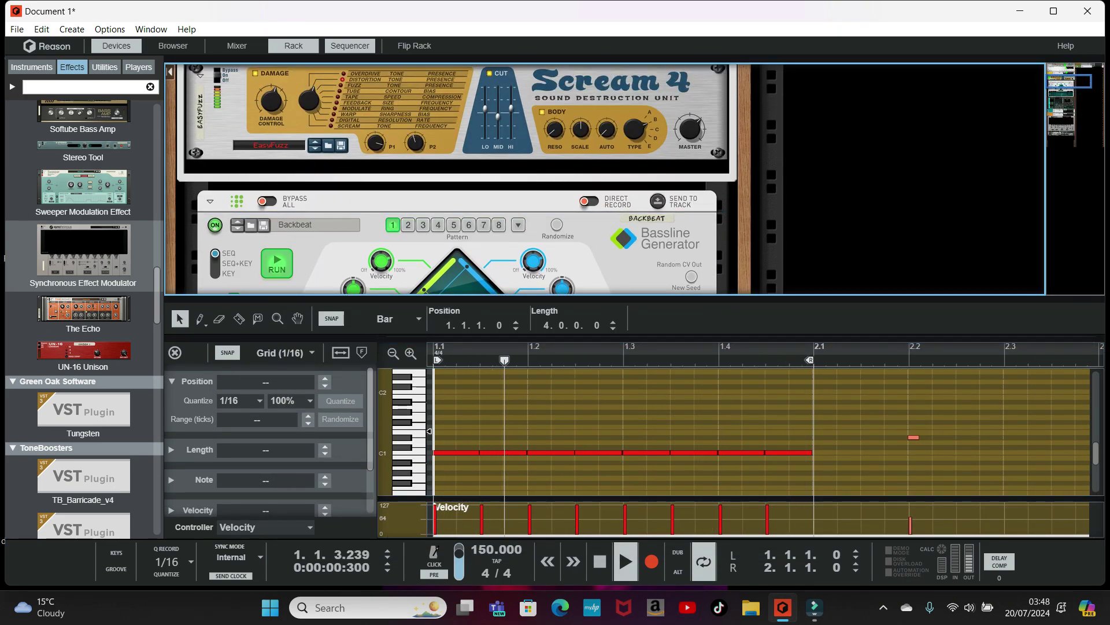
click(329, 249)
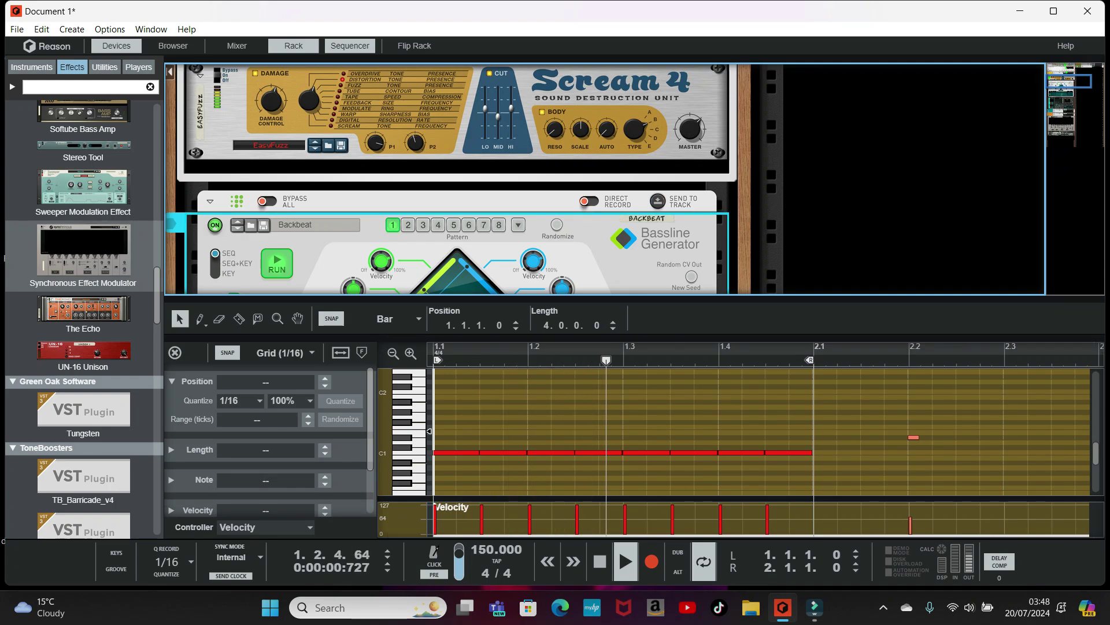
key(Delete)
key(Return)
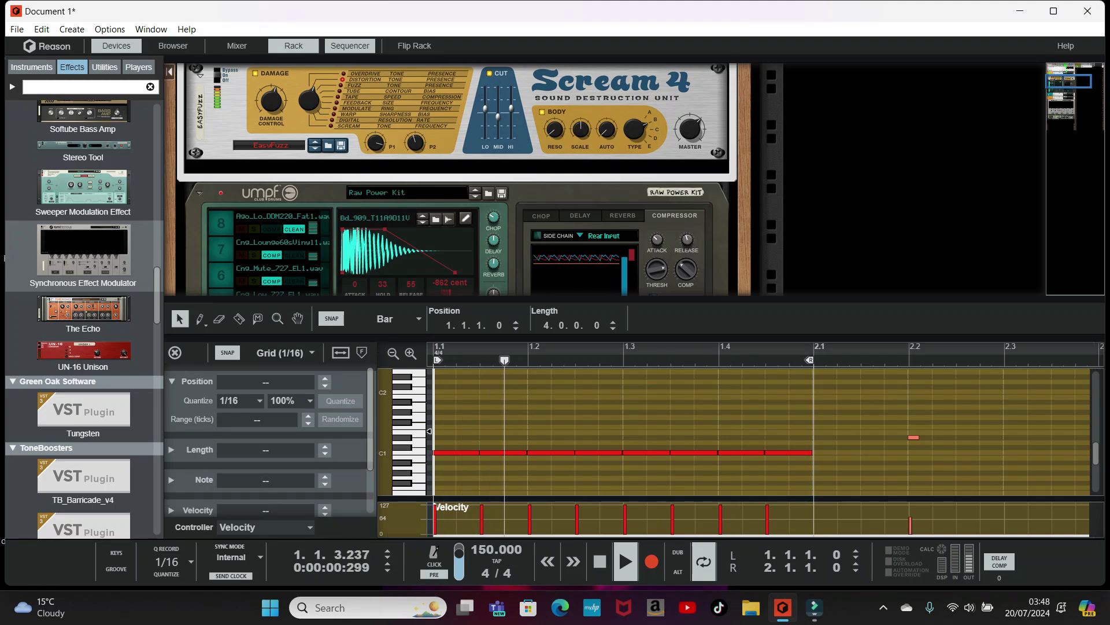
Step: Erase every second C1 note in the first bar of the drum pattern and return to the Selection tool
key(e)
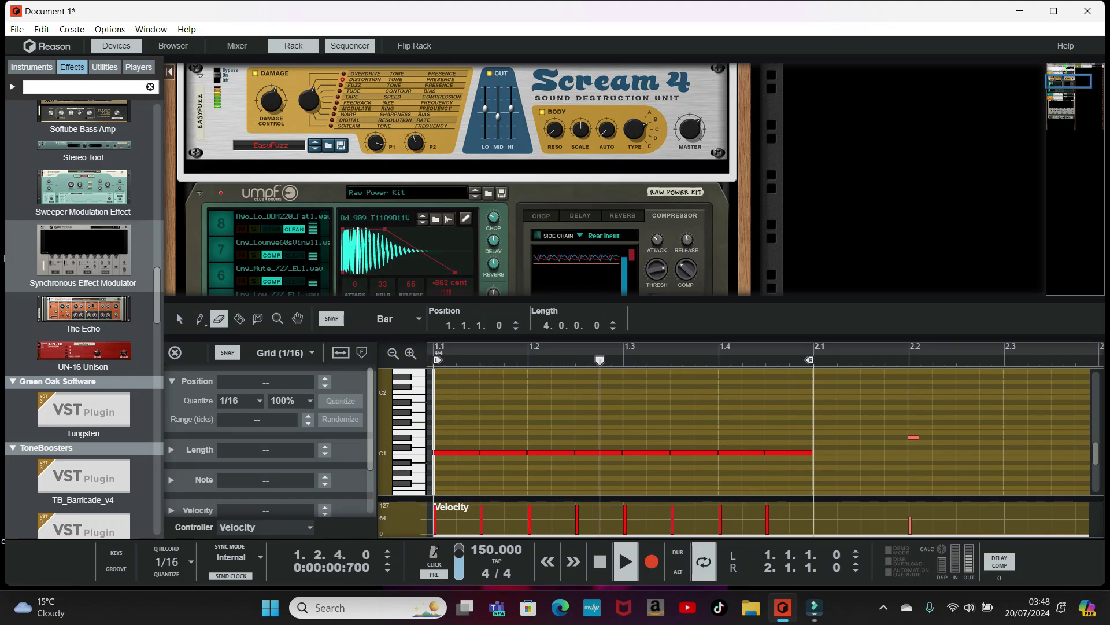
click(503, 452)
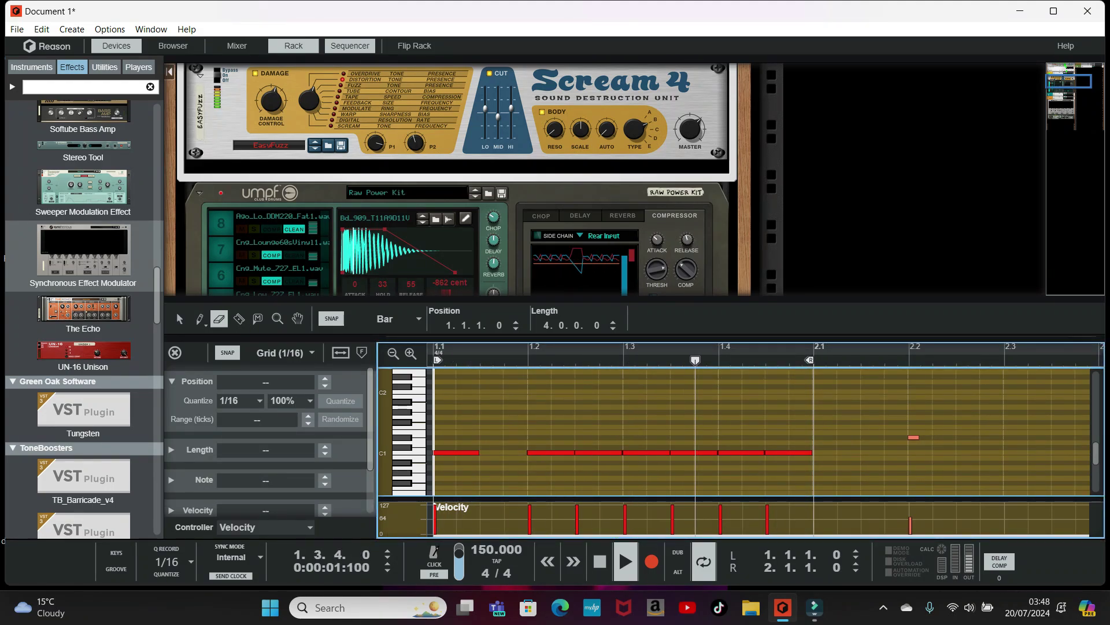
click(599, 453)
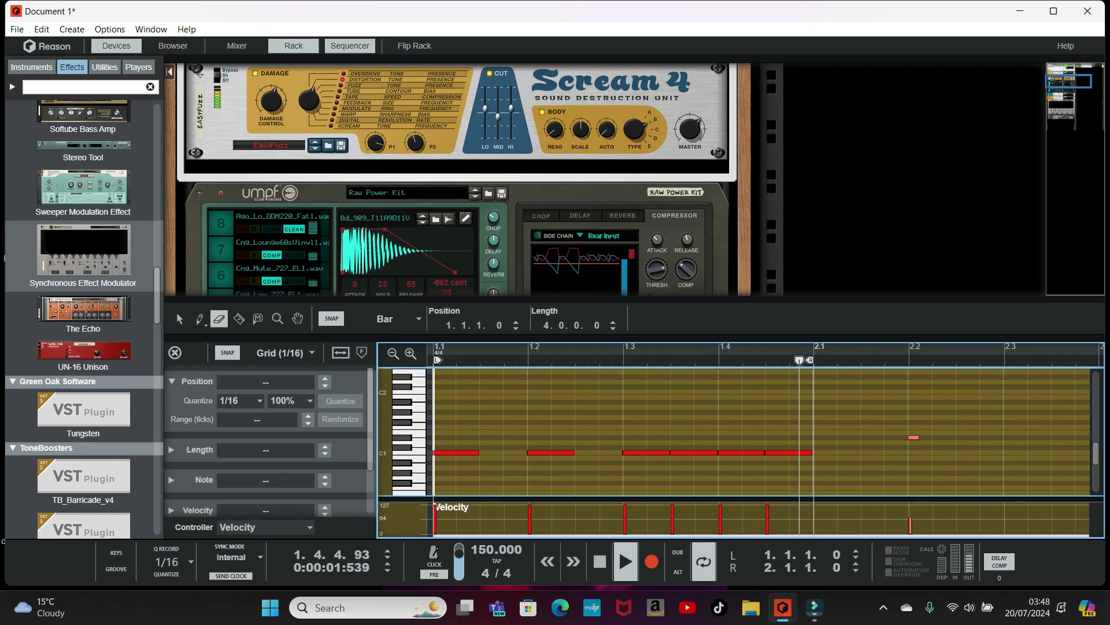
click(694, 453)
click(789, 453)
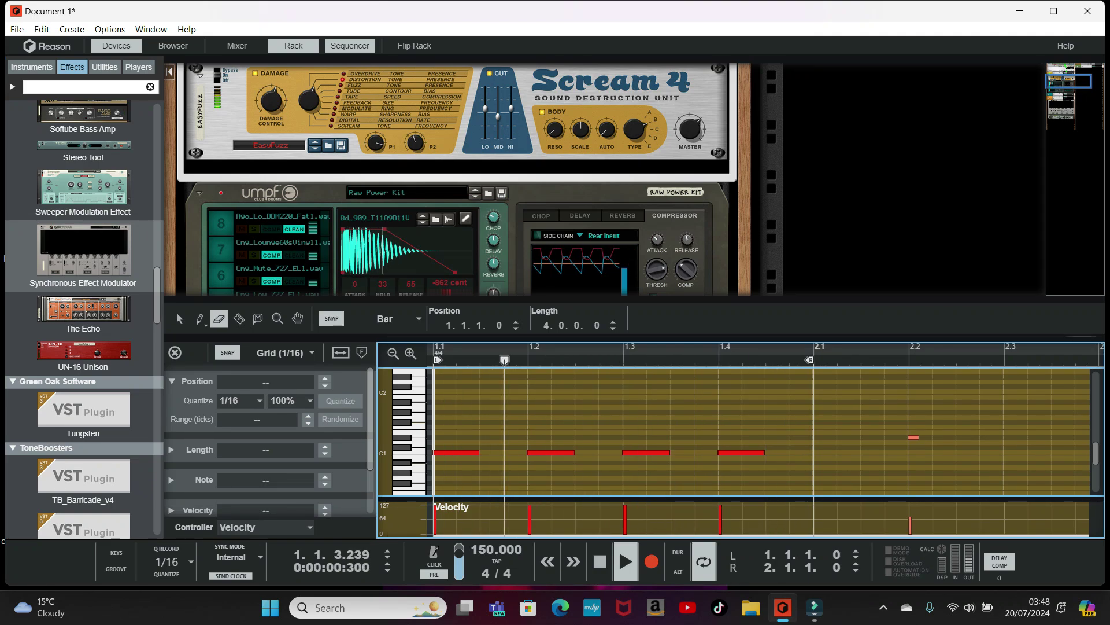
click(180, 318)
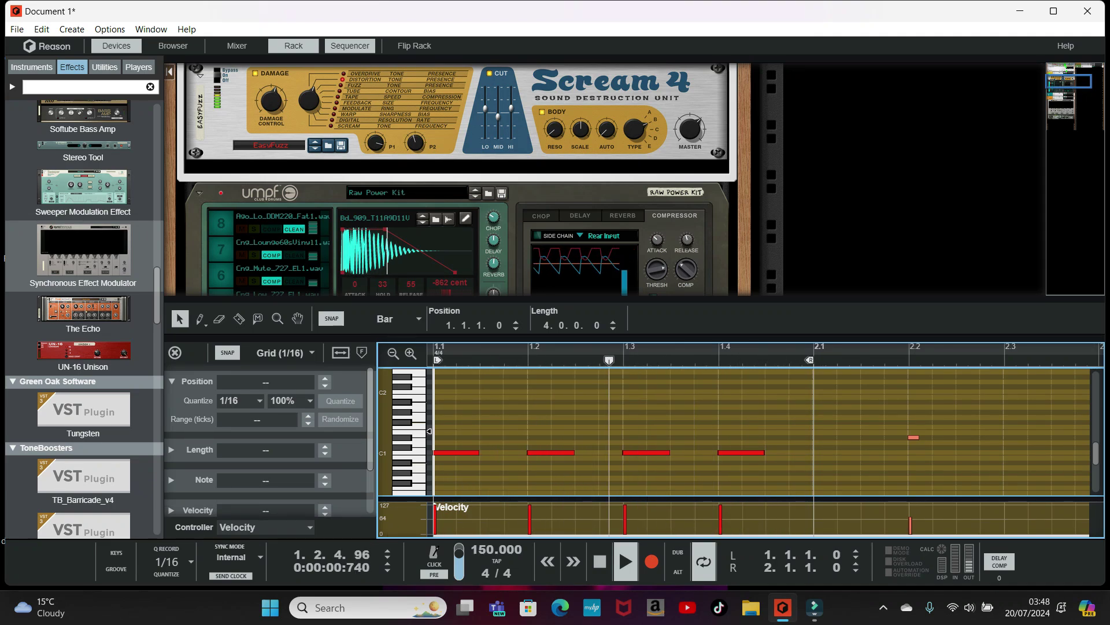
Step: Insert a Synchronous Effect Modulator after Scream 4 in the drum kit's channel
scroll(463, 179, down, 4)
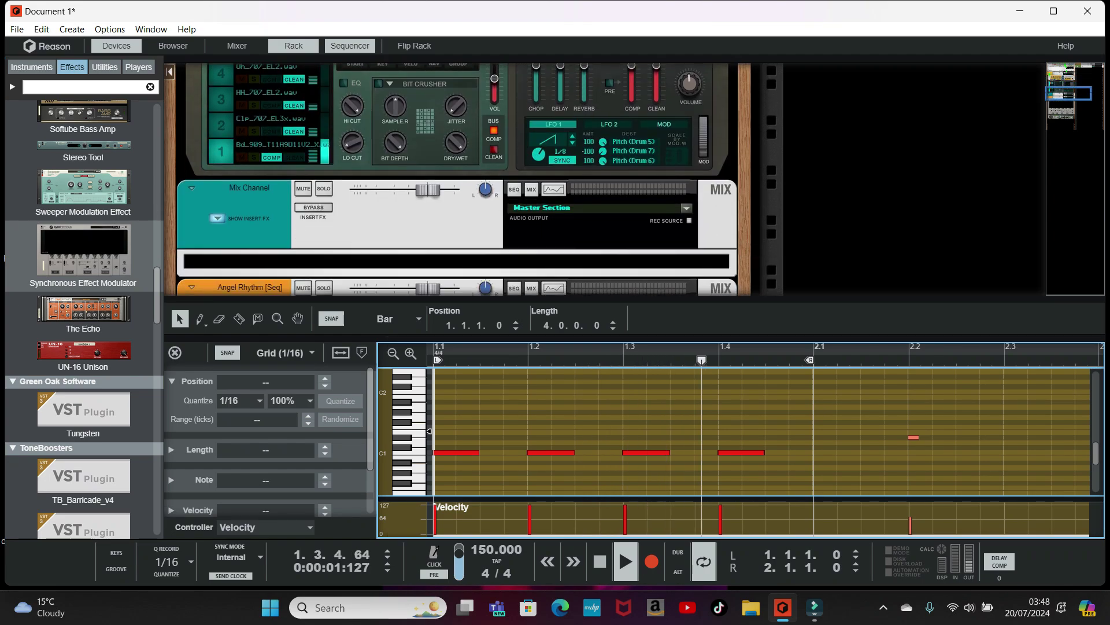
scroll(463, 179, up, 3)
scroll(457, 180, up, 1)
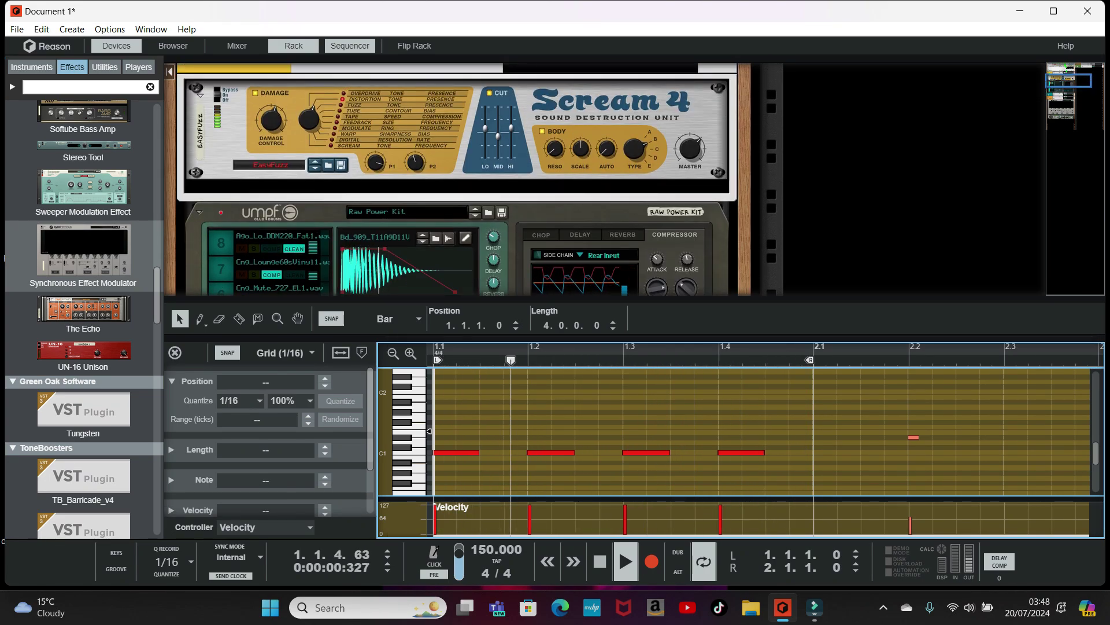
click(457, 187)
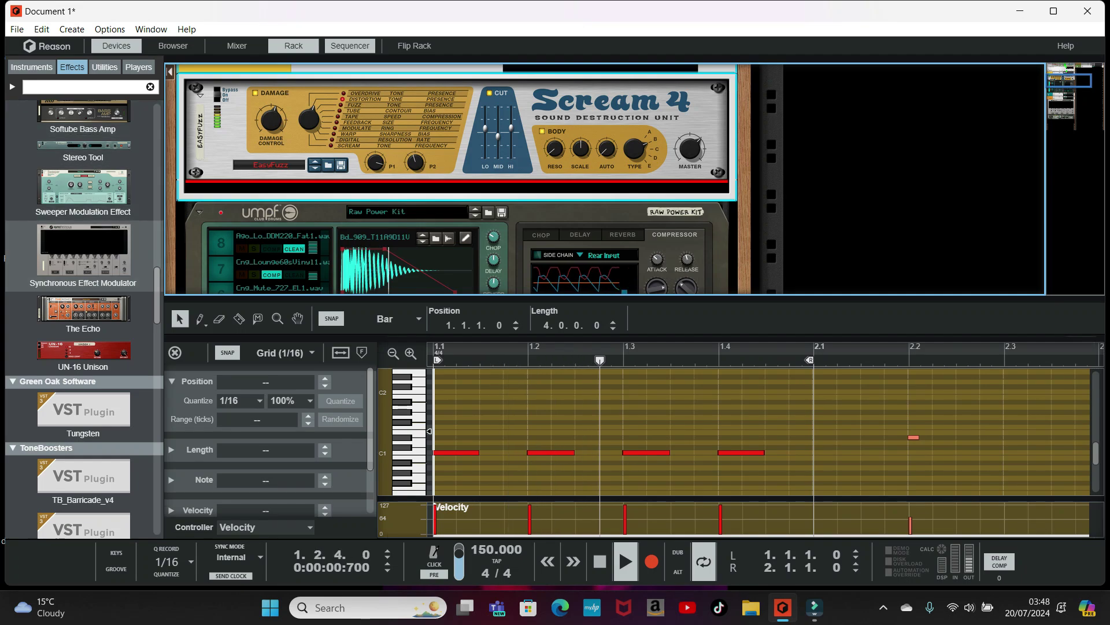
click(84, 257)
drag(83, 255, 261, 162)
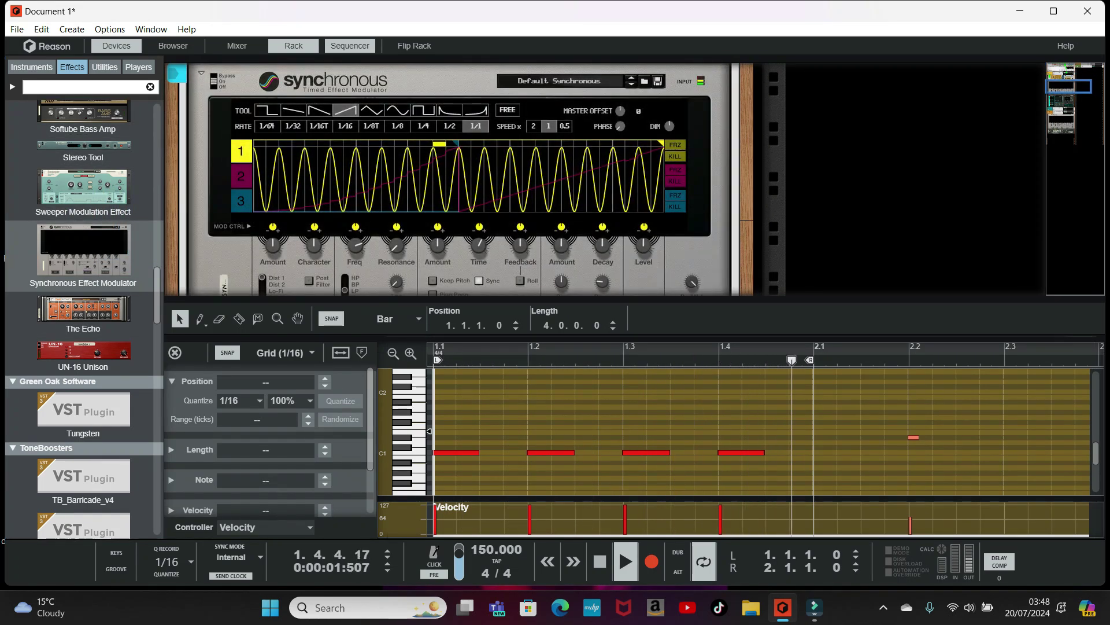
Step: Step the drum channel's Synchronous through the DNA Glitch patch to Drum Fill Delay
click(631, 85)
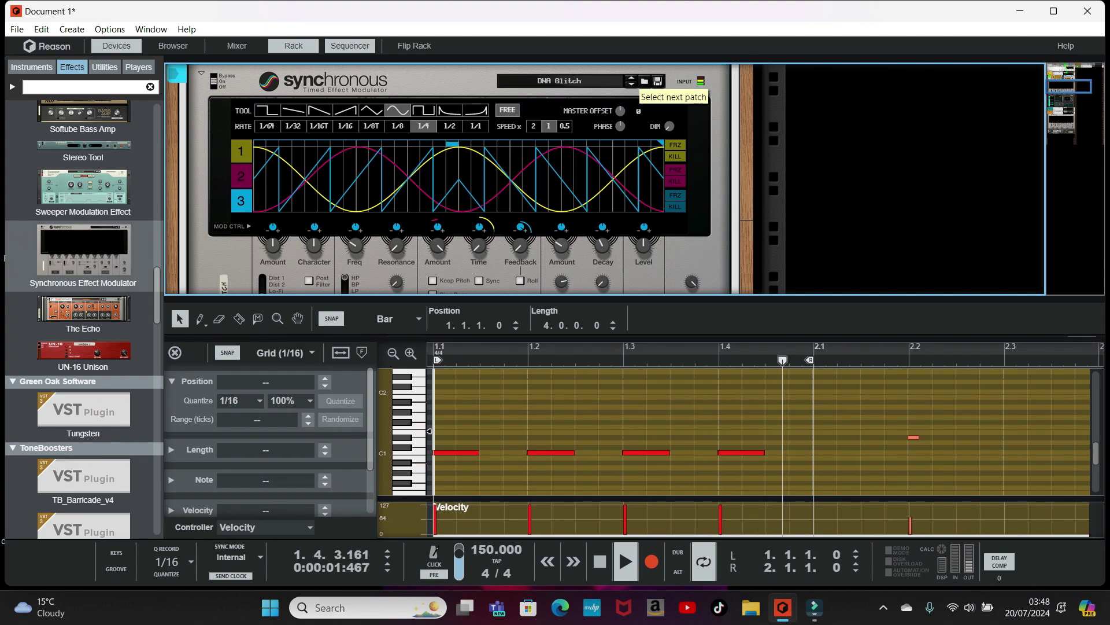
click(632, 85)
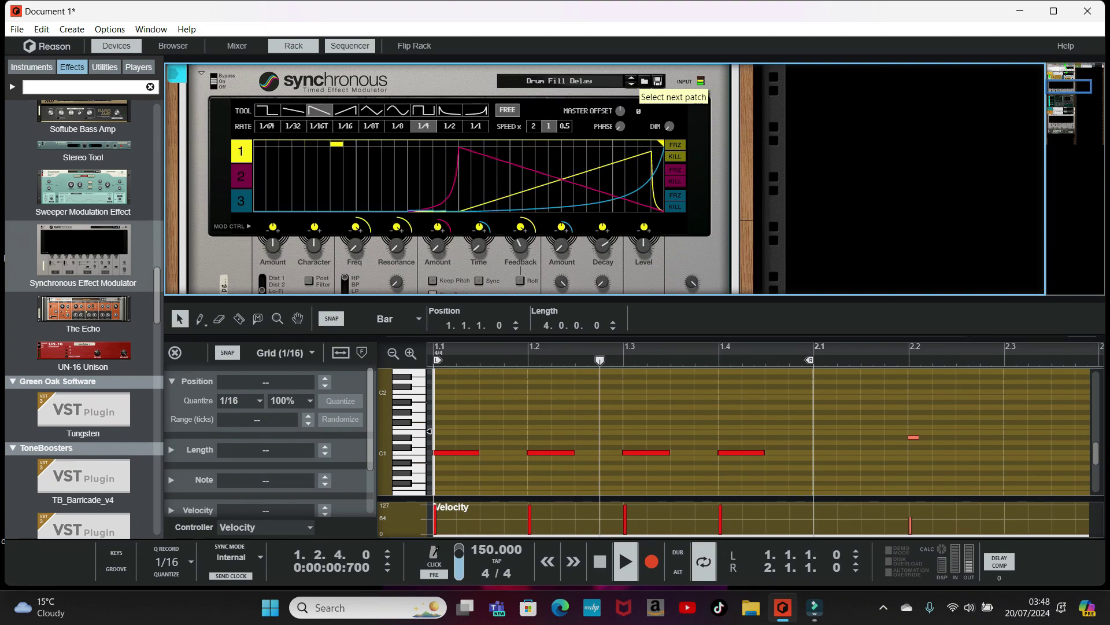
Step: Step the drum channel's Synchronous through the Drum Weirdifier, Drumloop Mangler 2, Dubble Trubble and Extra Flourish patches to Gates of Space
click(631, 84)
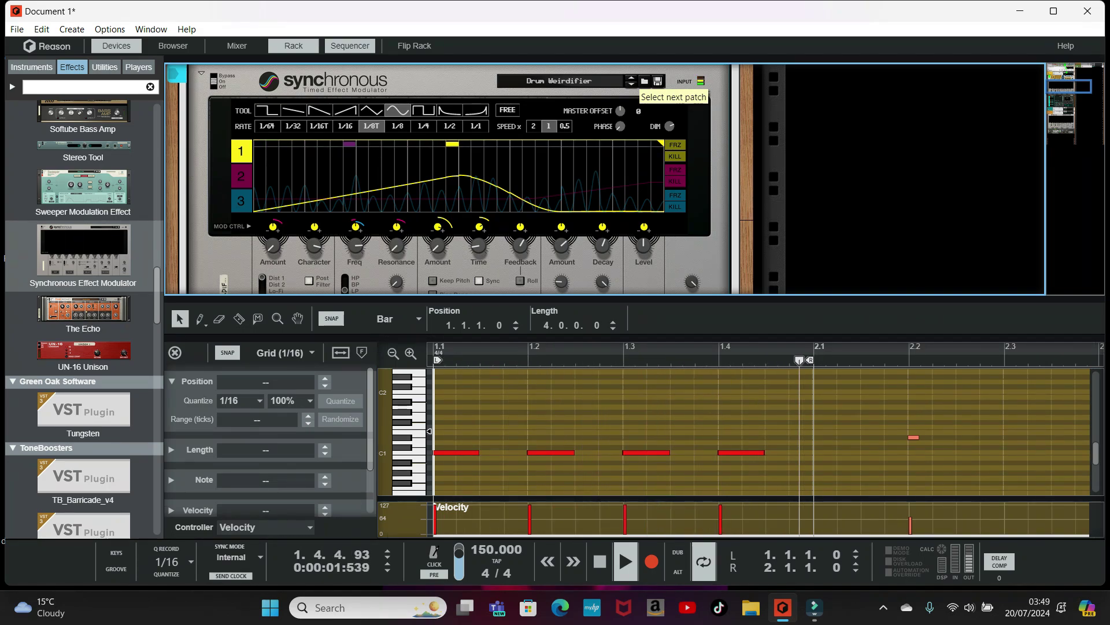
click(632, 84)
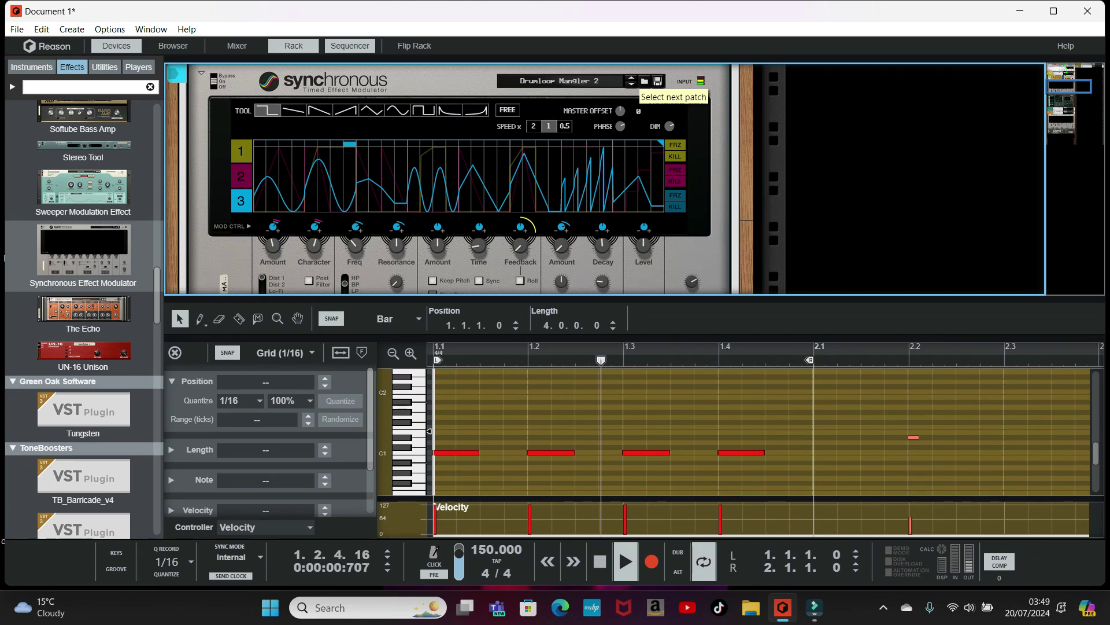
click(632, 84)
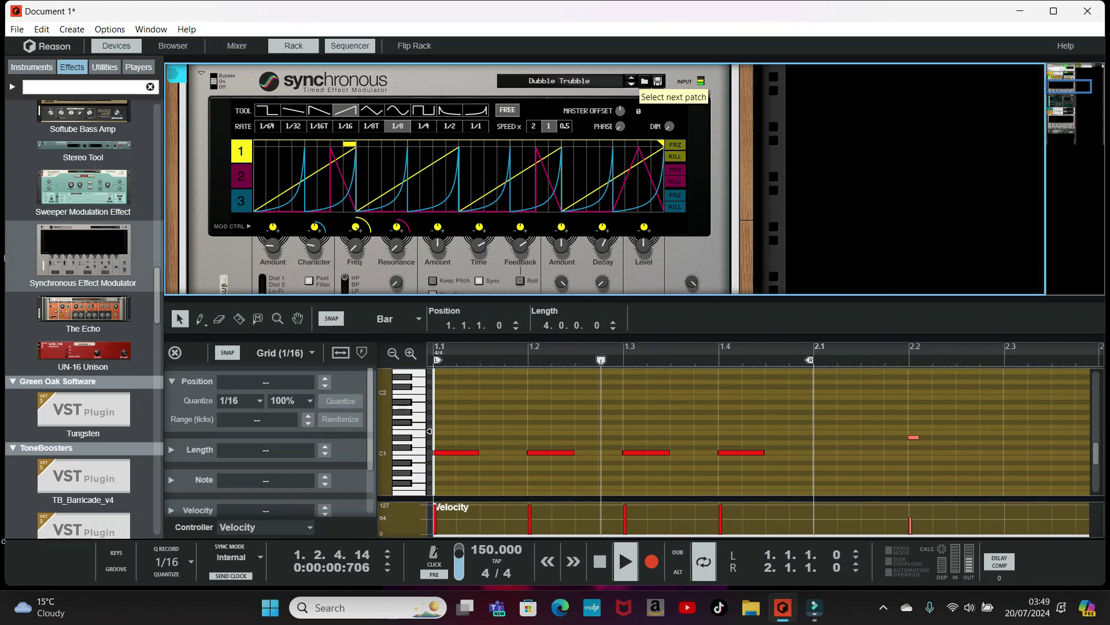
click(631, 85)
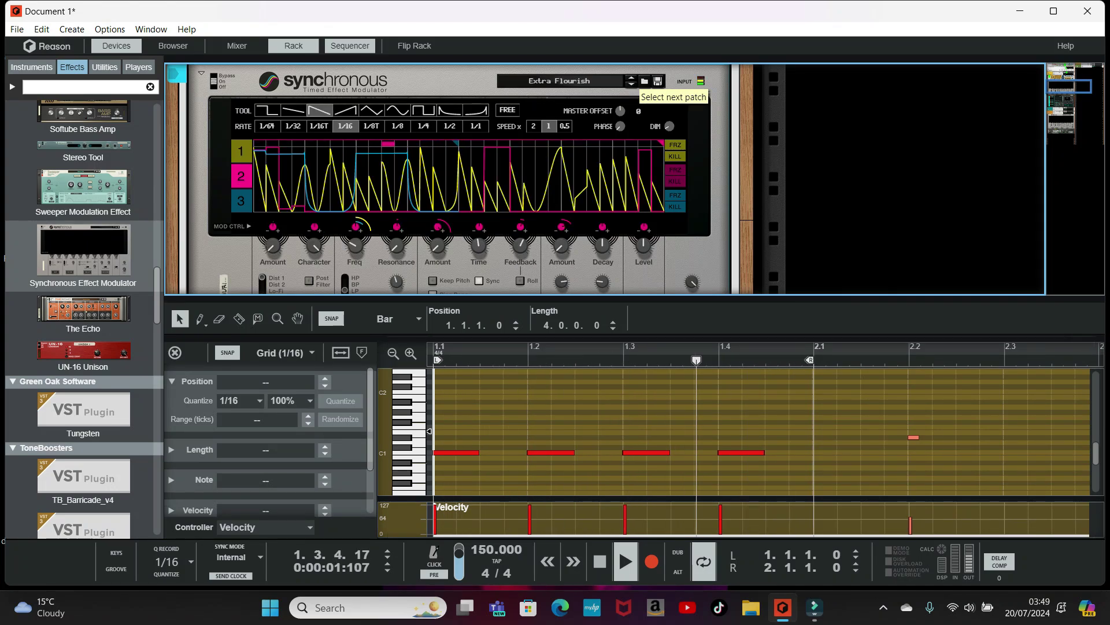
click(631, 85)
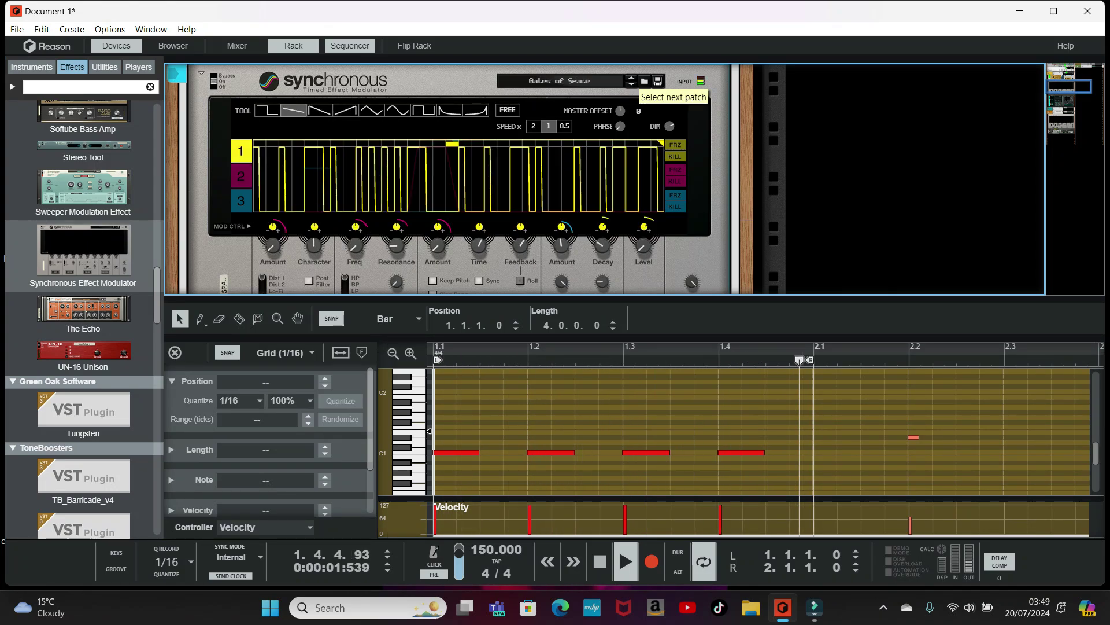
Step: Advance the Synchronous effect through Glitchy Tremolo, Hihat Accents, Impact and In The Caves to the Intensify patch
click(631, 84)
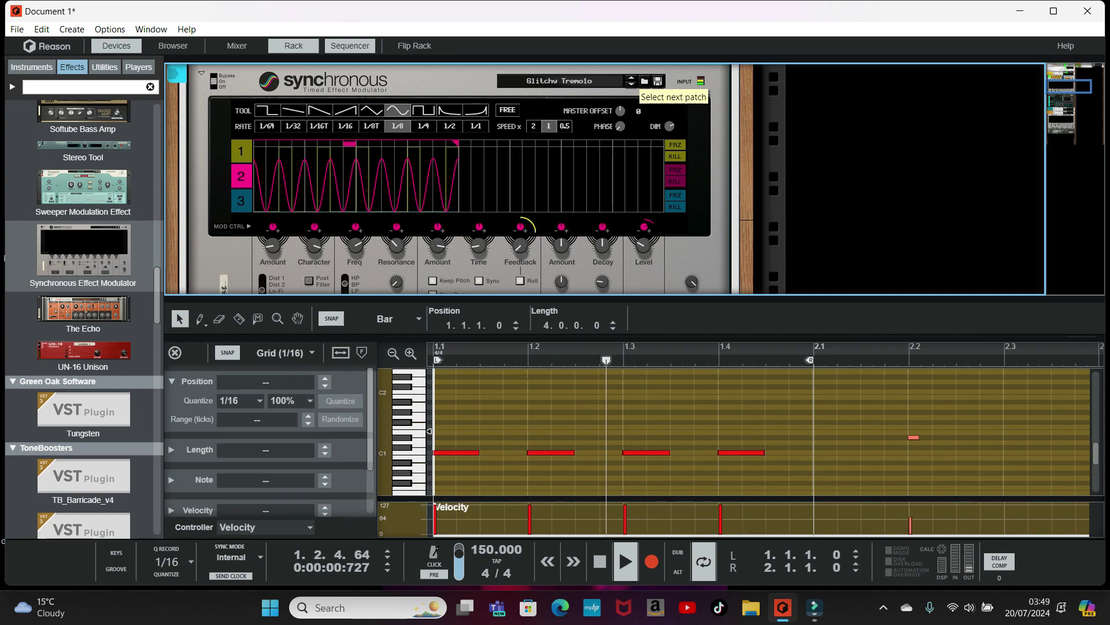
click(631, 84)
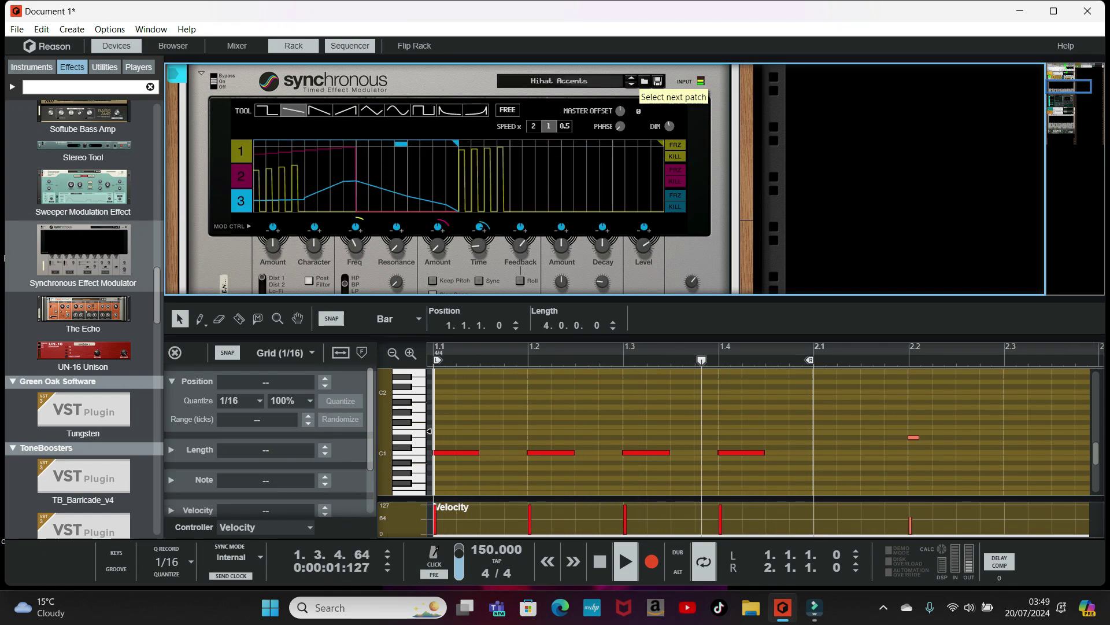
click(630, 84)
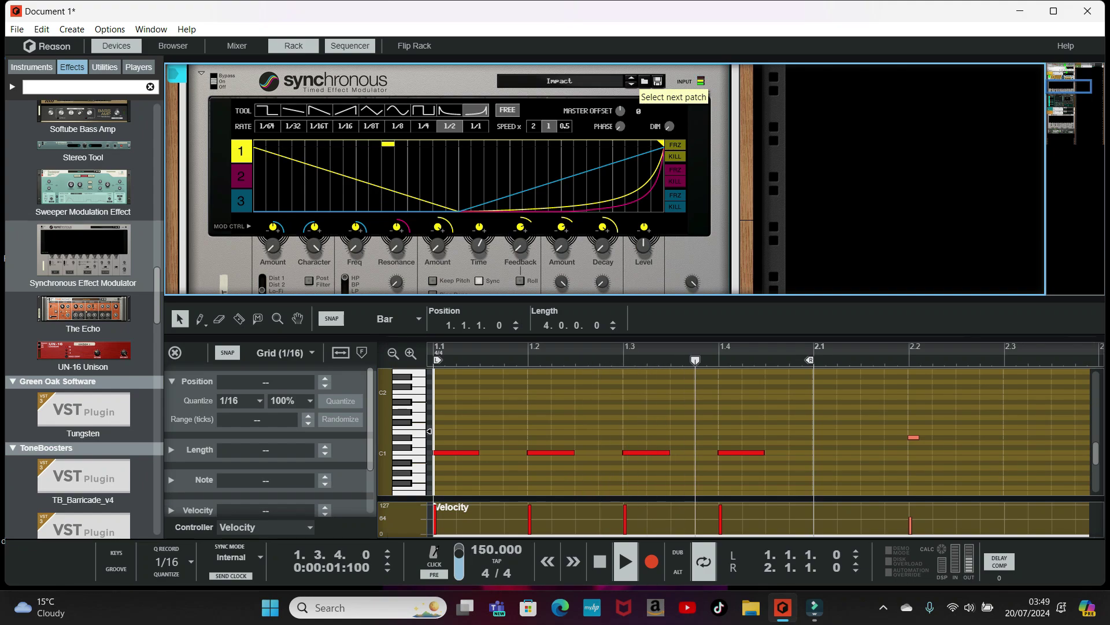
scroll(631, 84, down, 2)
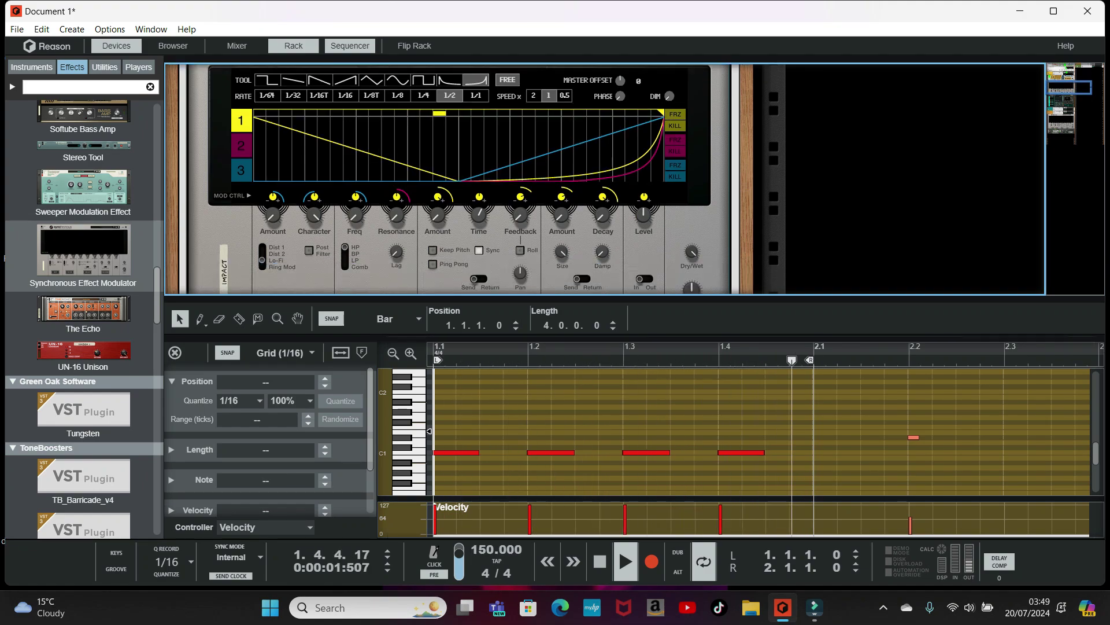
scroll(460, 180, up, 3)
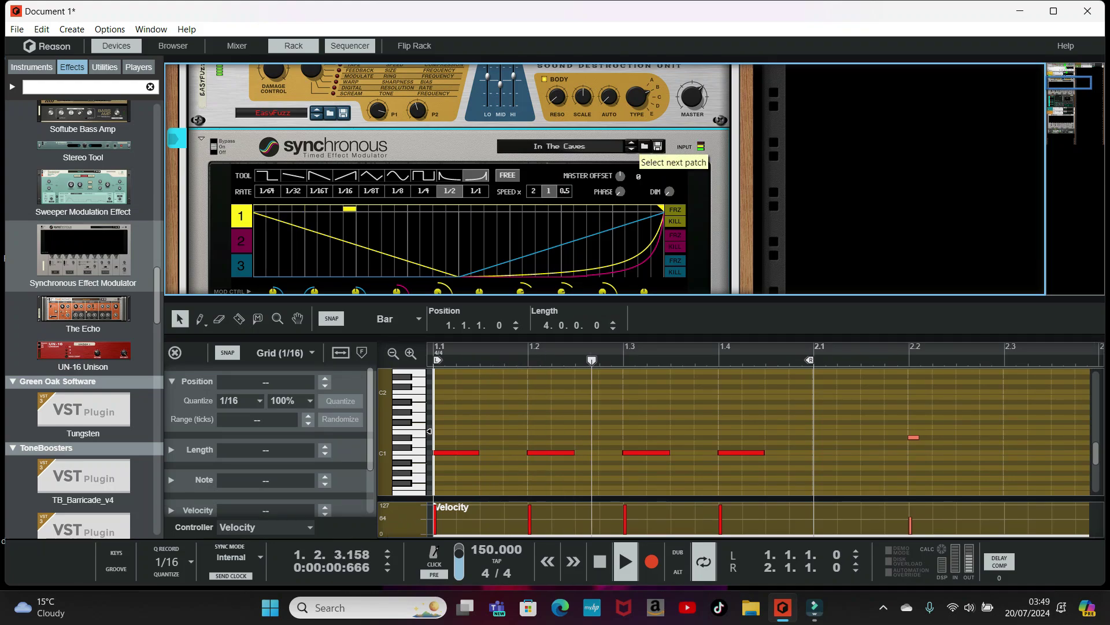
click(631, 149)
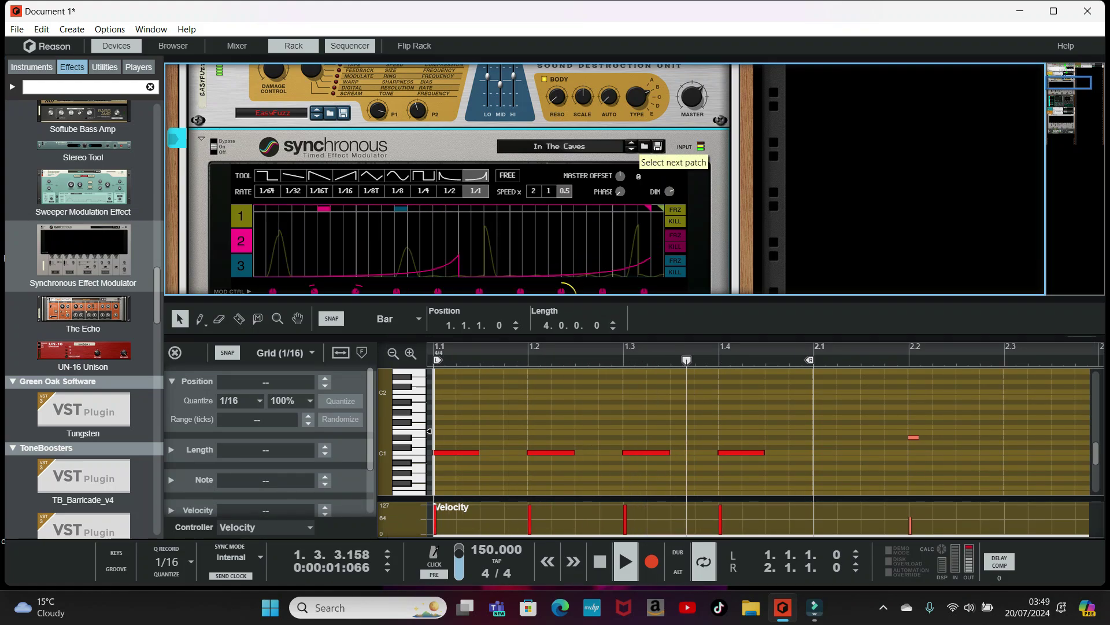
click(631, 150)
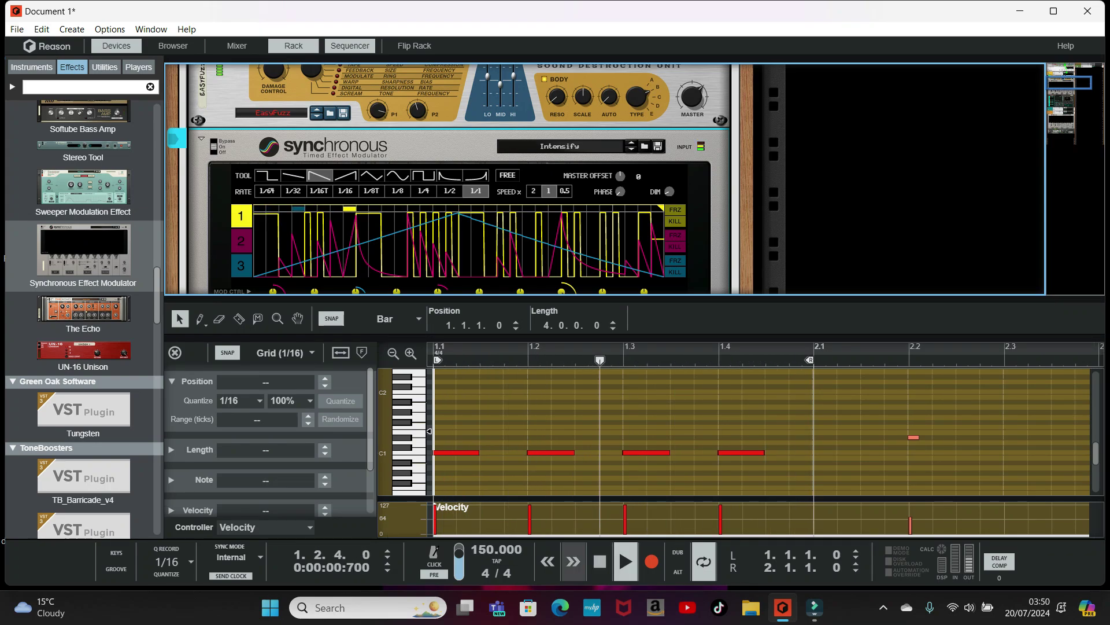
Step: Stop the looped playback and switch to Wondershare Filmora
click(599, 561)
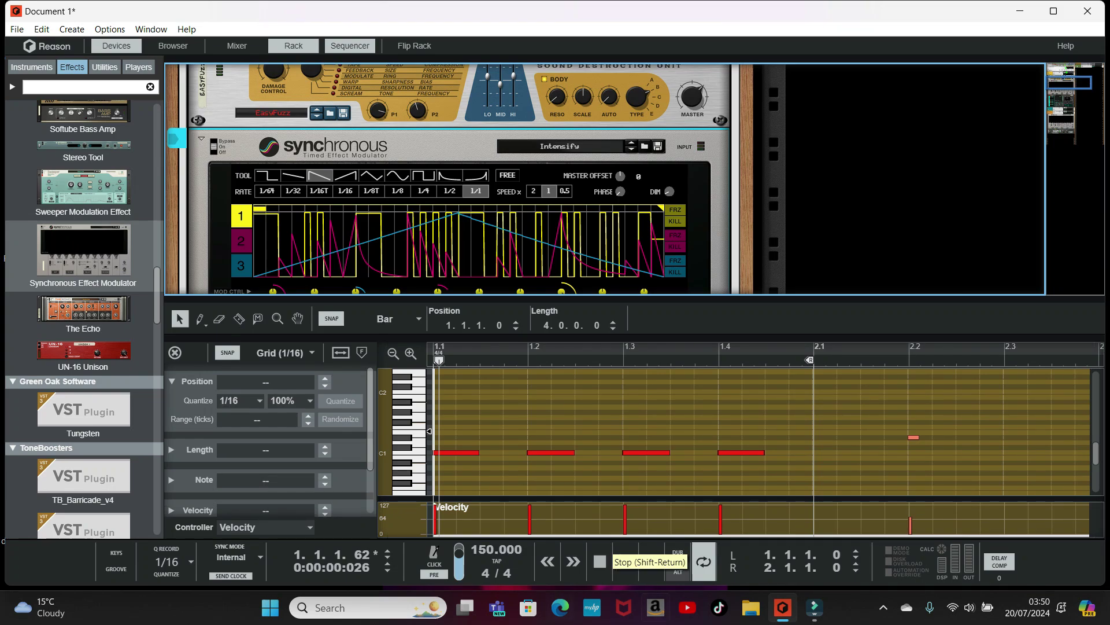
click(815, 607)
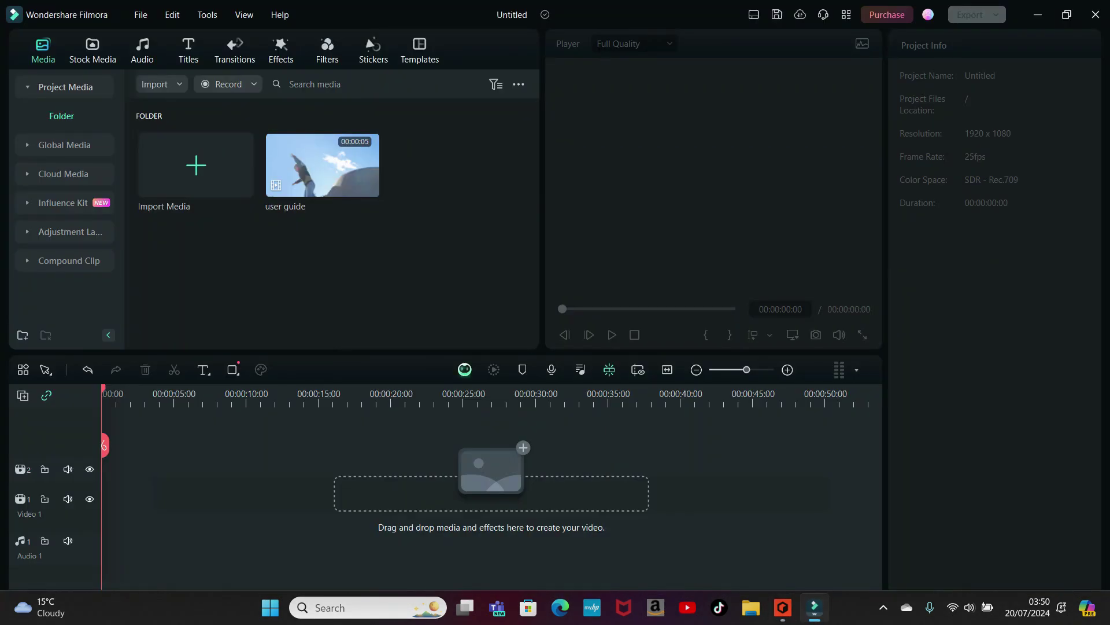